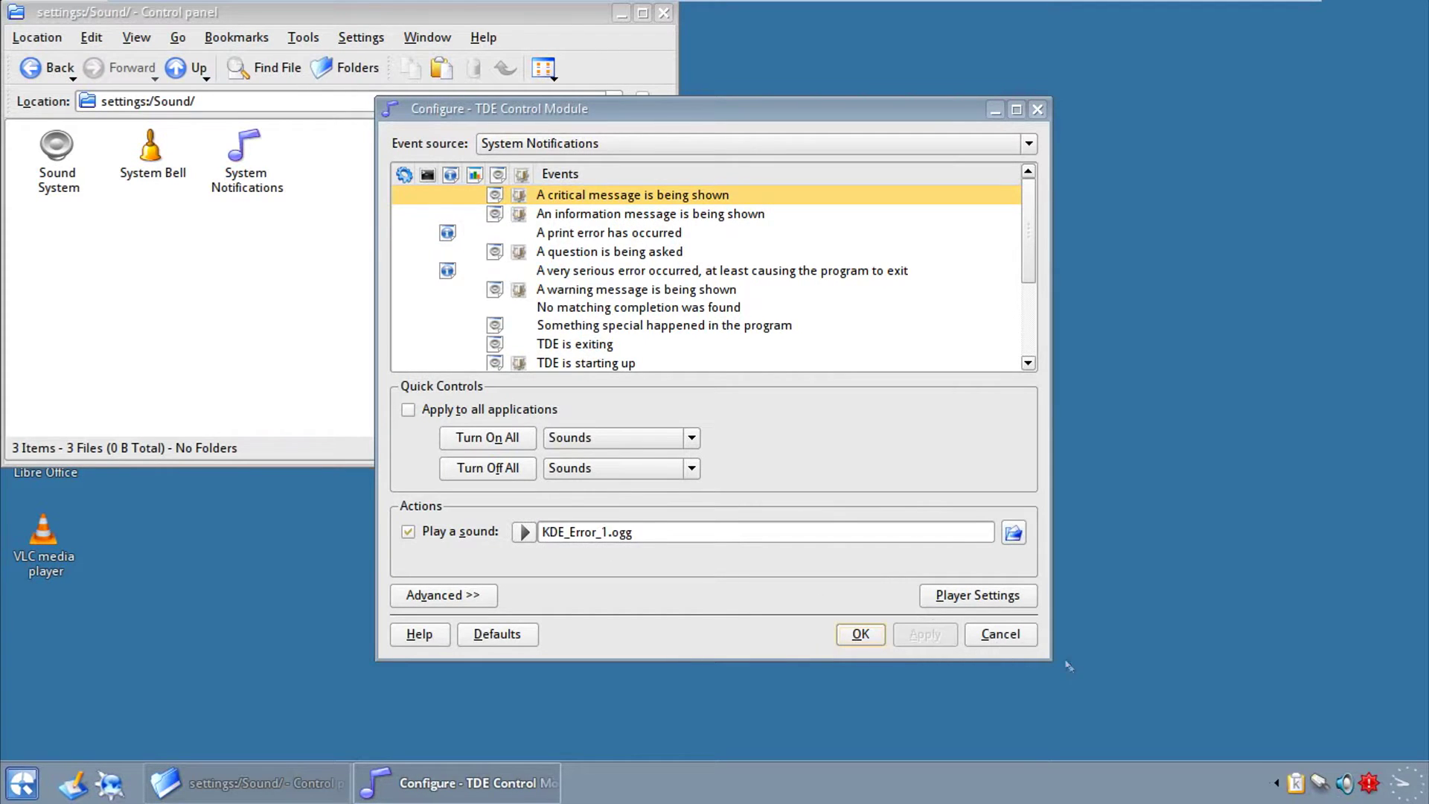
Cancel the notification settings, view Help > About Trinity, then close it and the Control panel.
{"action": "left_click", "coordinate": [1028, 642]}
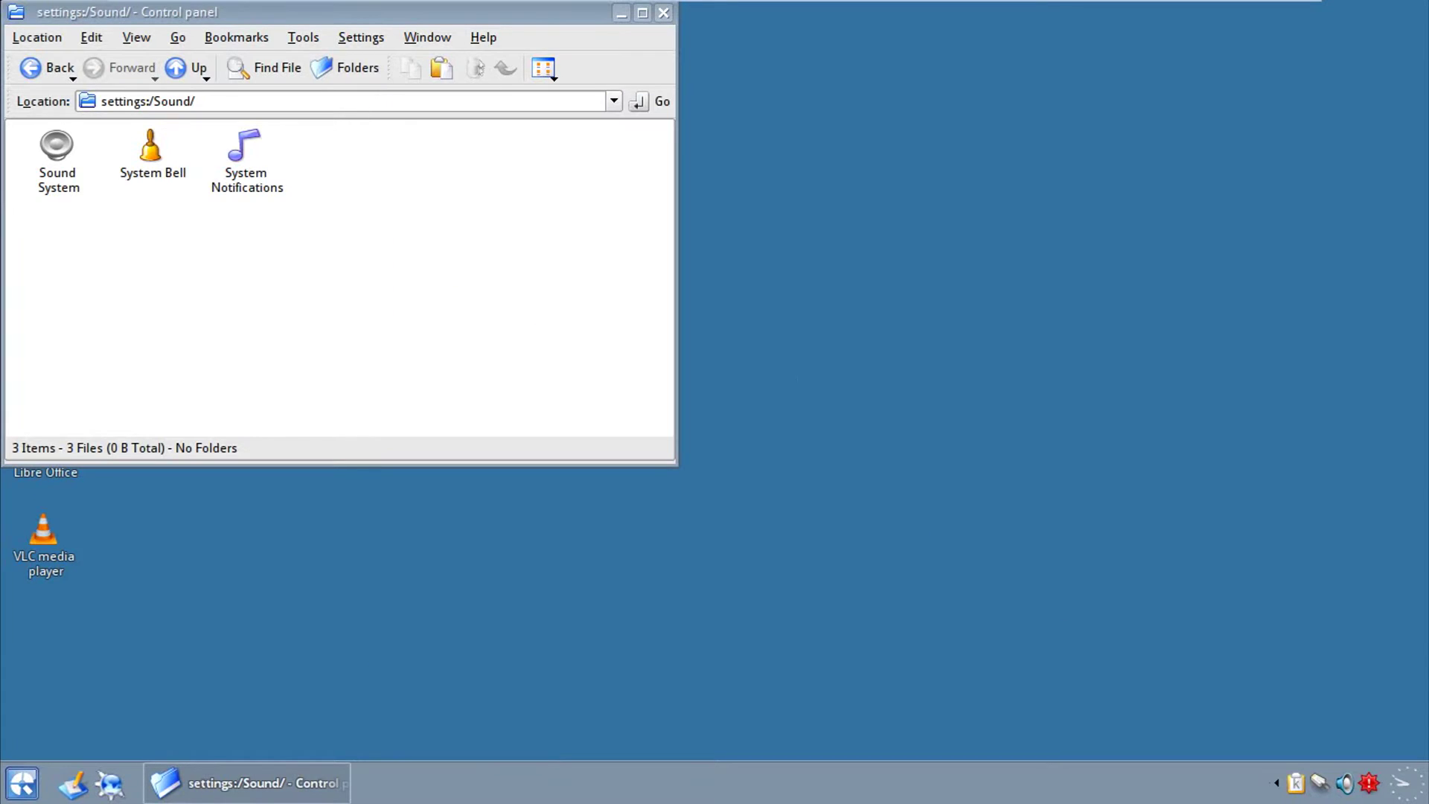
{"action": "left_click", "coordinate": [484, 37]}
{"action": "left_click", "coordinate": [499, 195]}
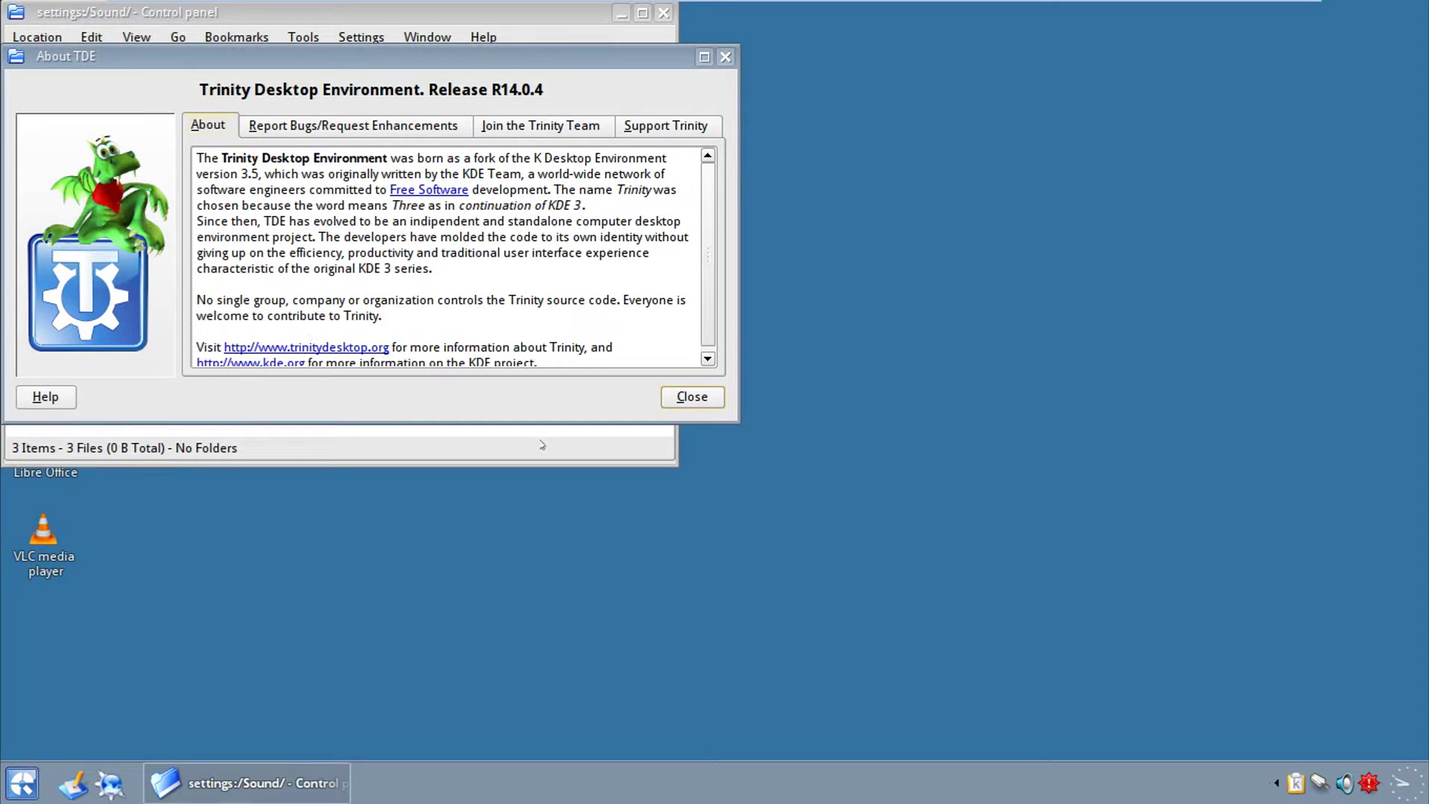
{"action": "left_click", "coordinate": [671, 392]}
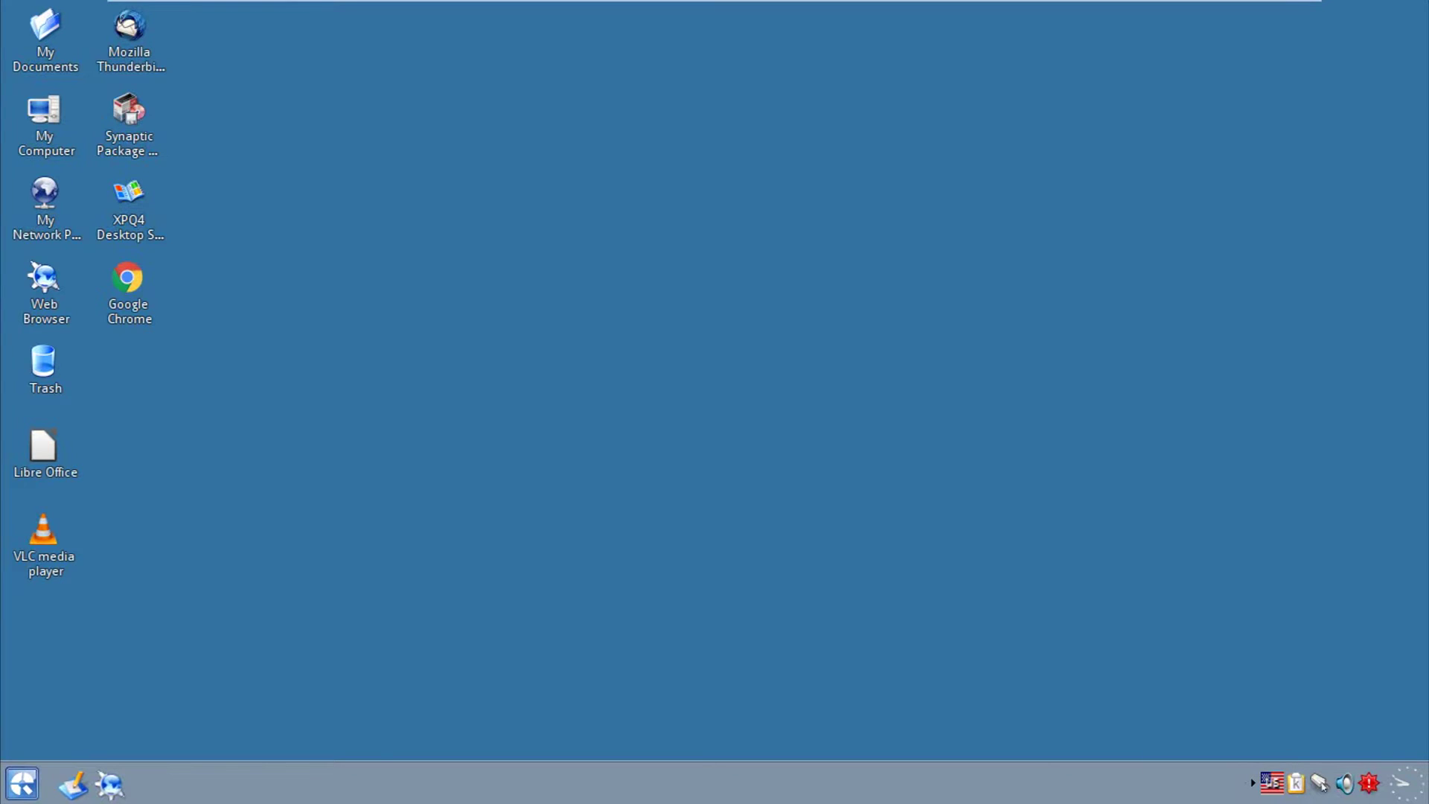
Check the tray icons and the update notifier's menu, then bring up the start menu.
{"action": "mouse_move", "coordinate": [1320, 783]}
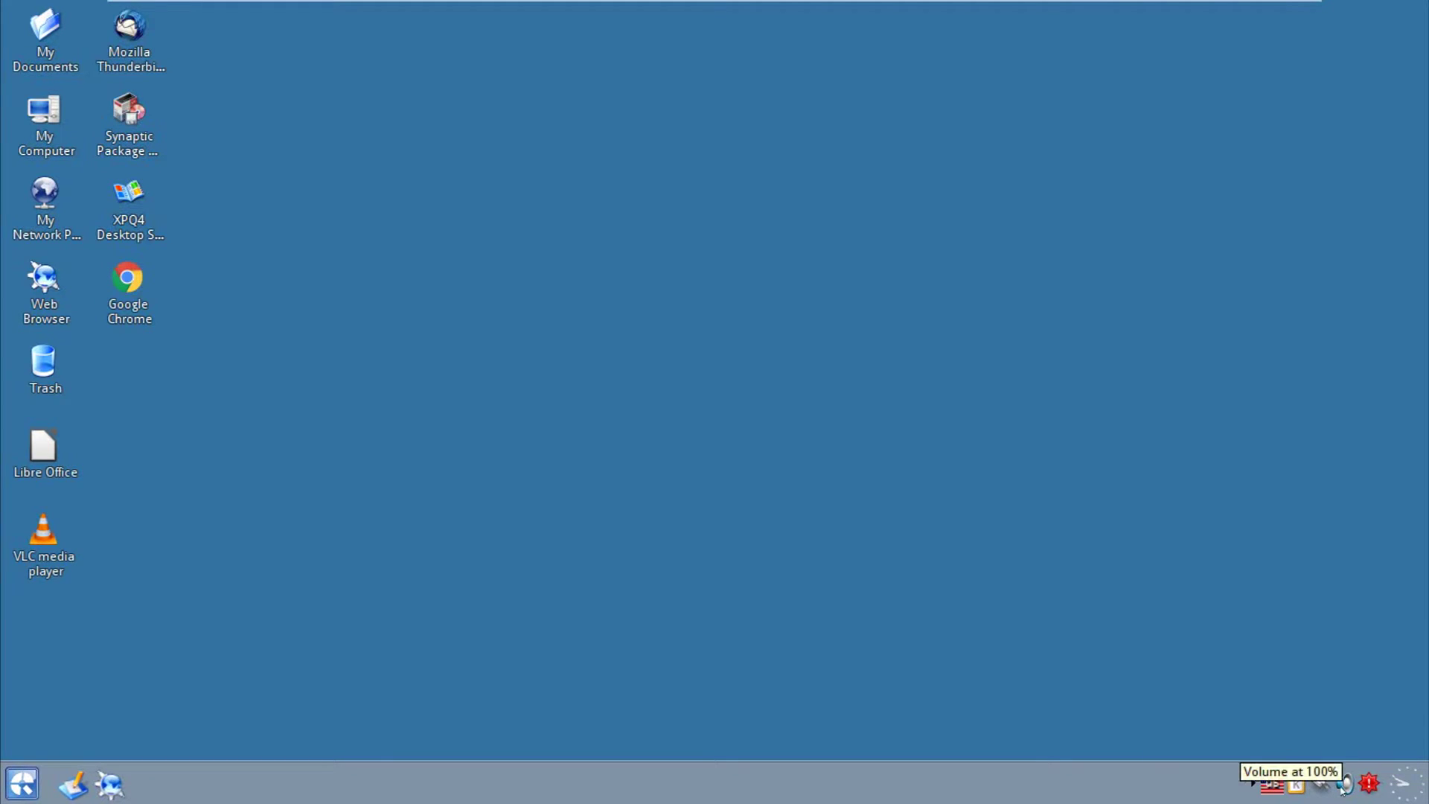
{"action": "right_click", "coordinate": [1371, 784]}
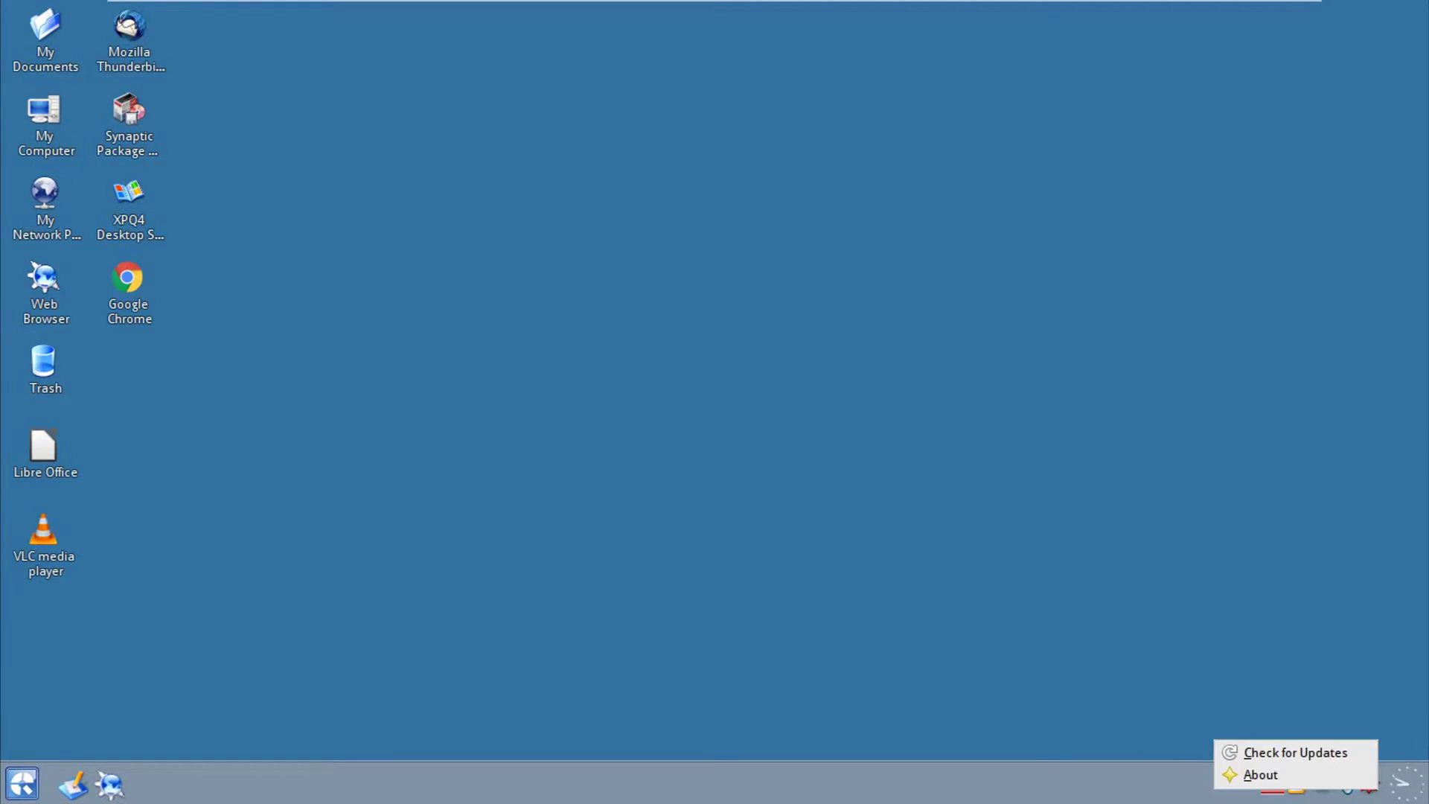
{"action": "left_click", "coordinate": [1343, 714]}
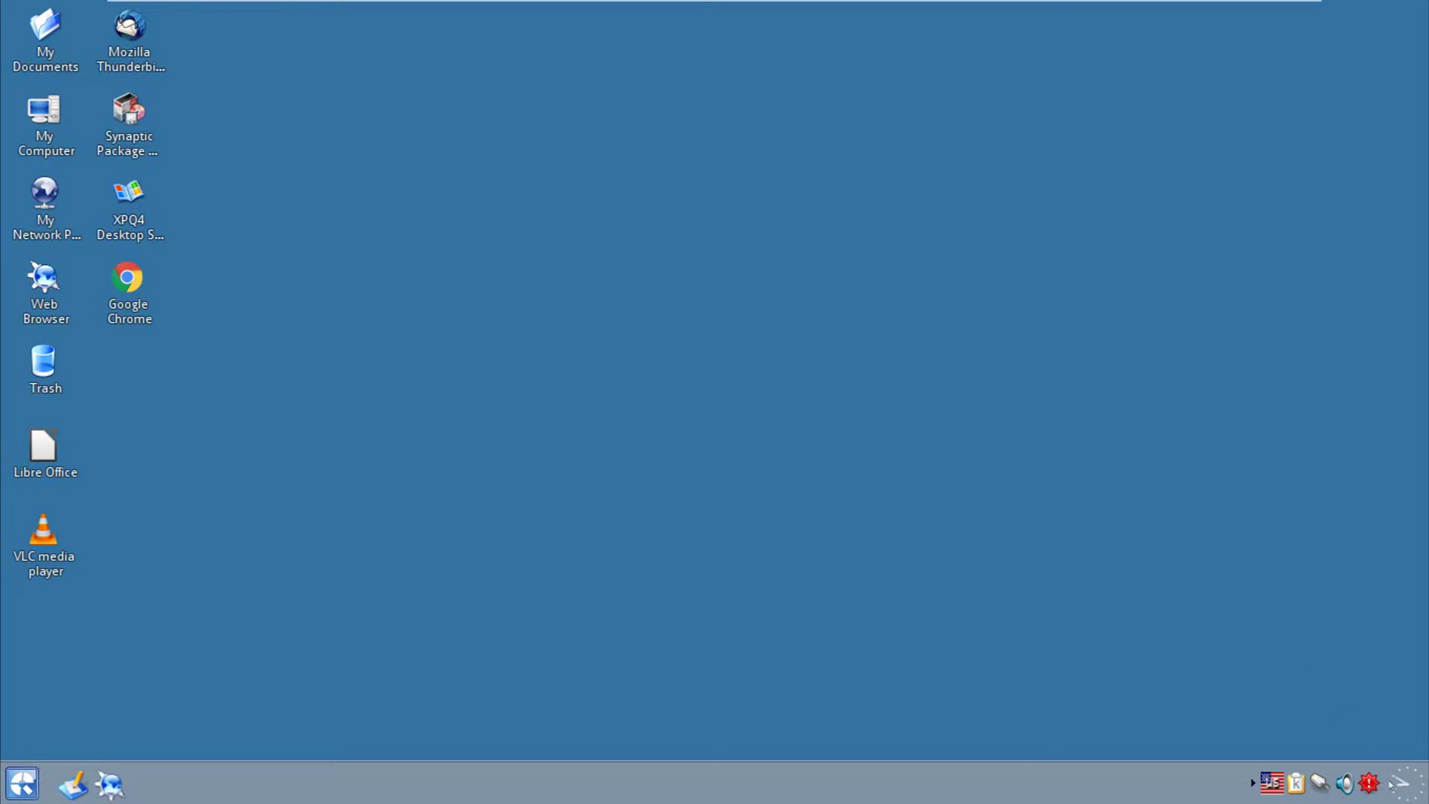
{"action": "mouse_move", "coordinate": [1396, 788]}
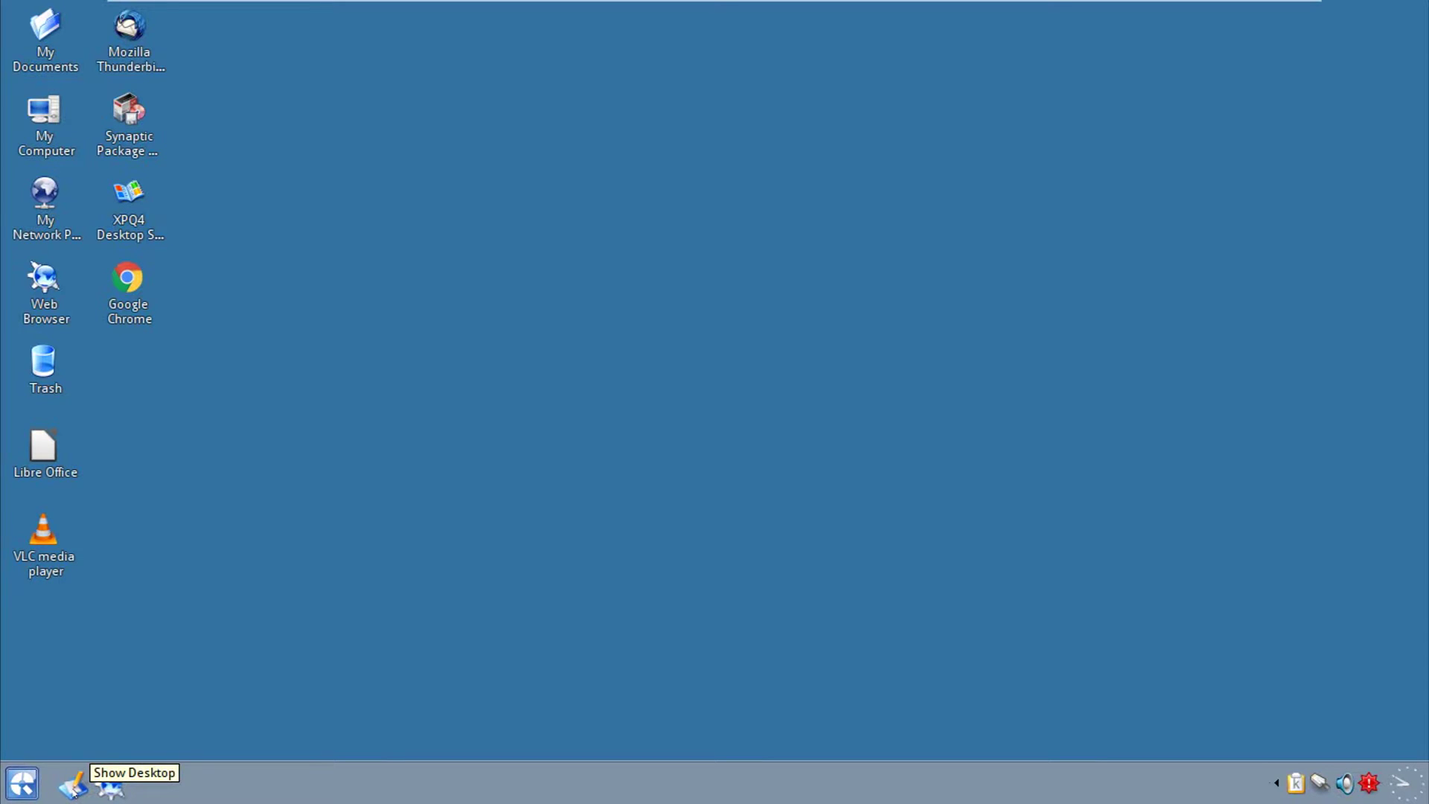
{"action": "left_click", "coordinate": [22, 782]}
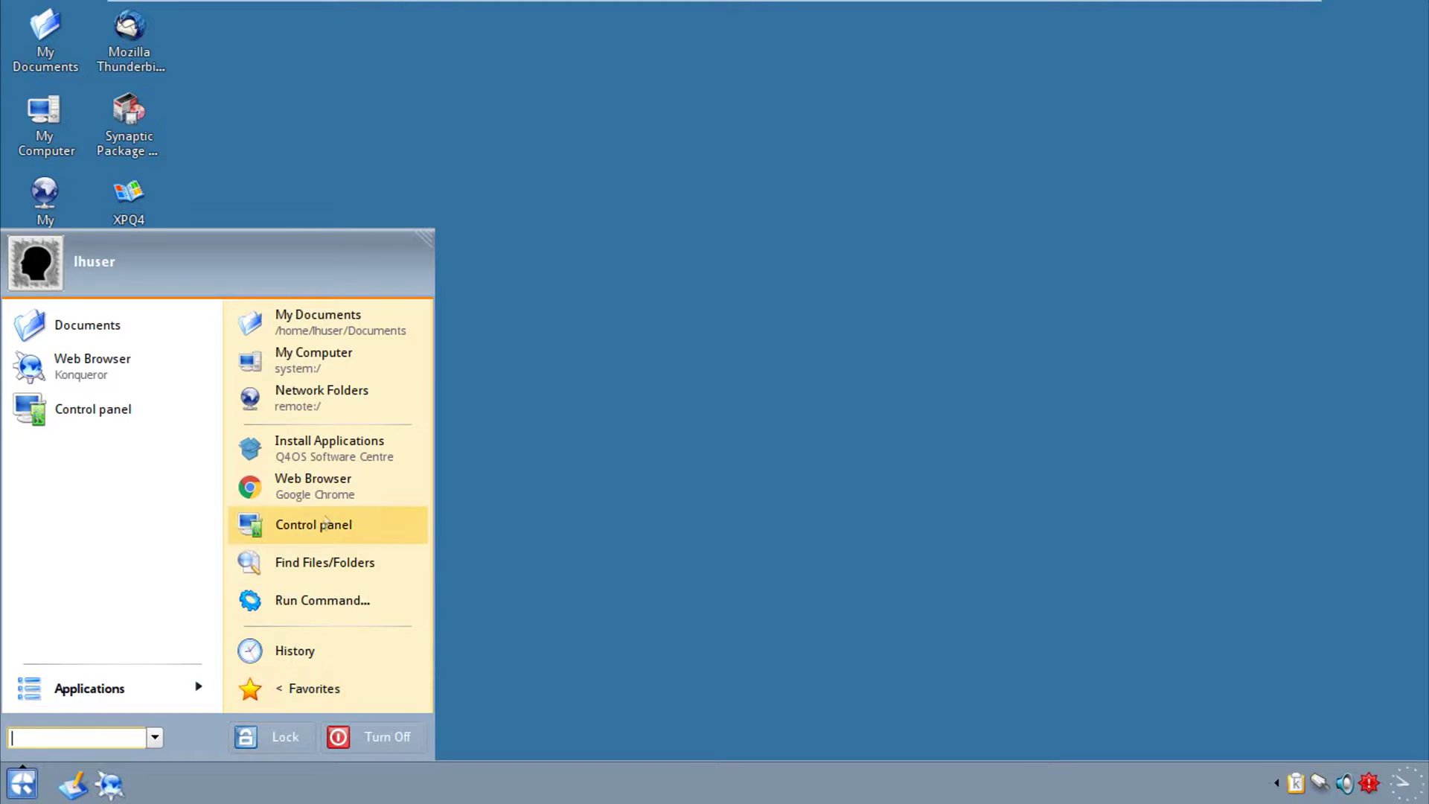
Launch Software Centre and scroll through its rated application list.
{"action": "left_click", "coordinate": [342, 460]}
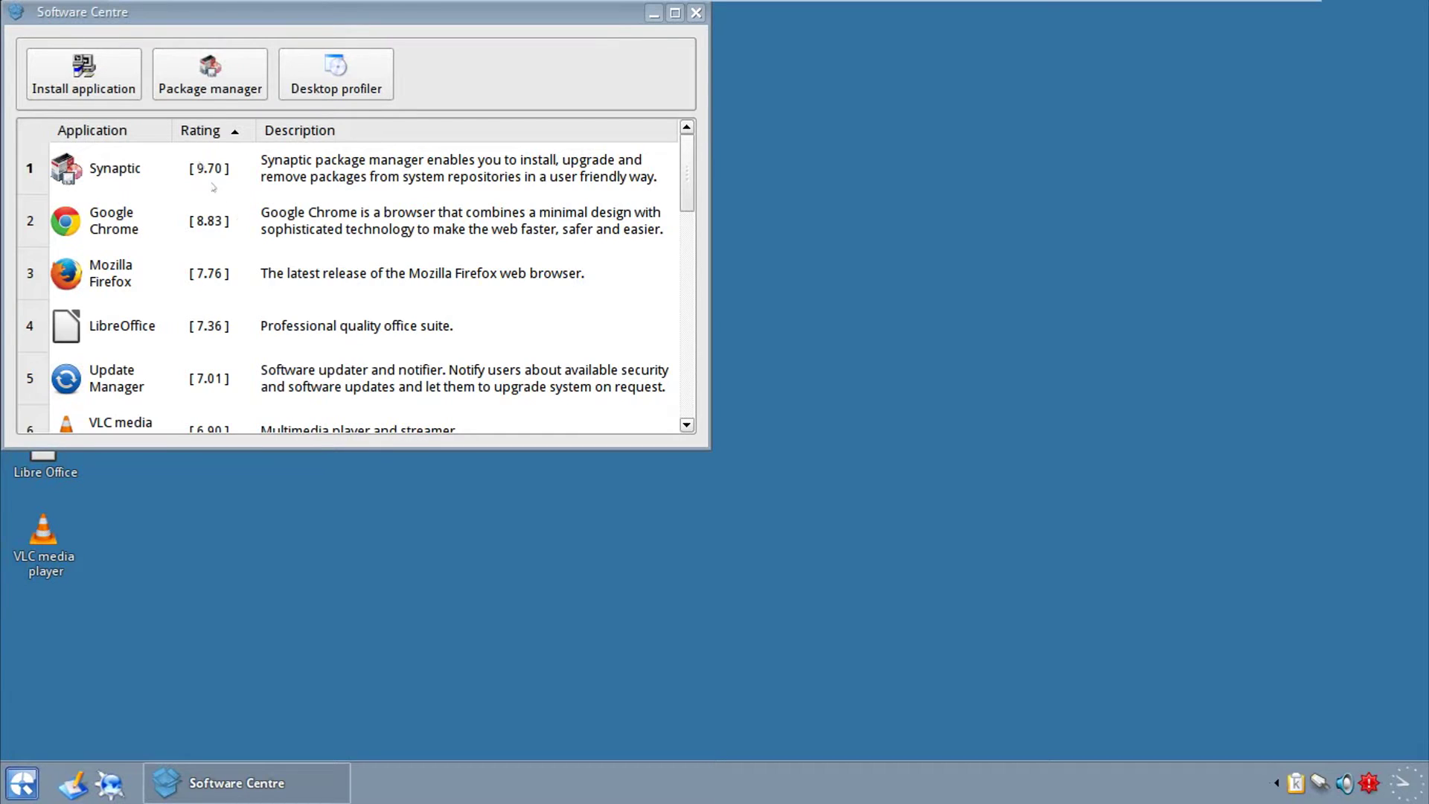
{"action": "scroll", "coordinate": [256, 259], "scroll_direction": "down", "scroll_amount": 5}
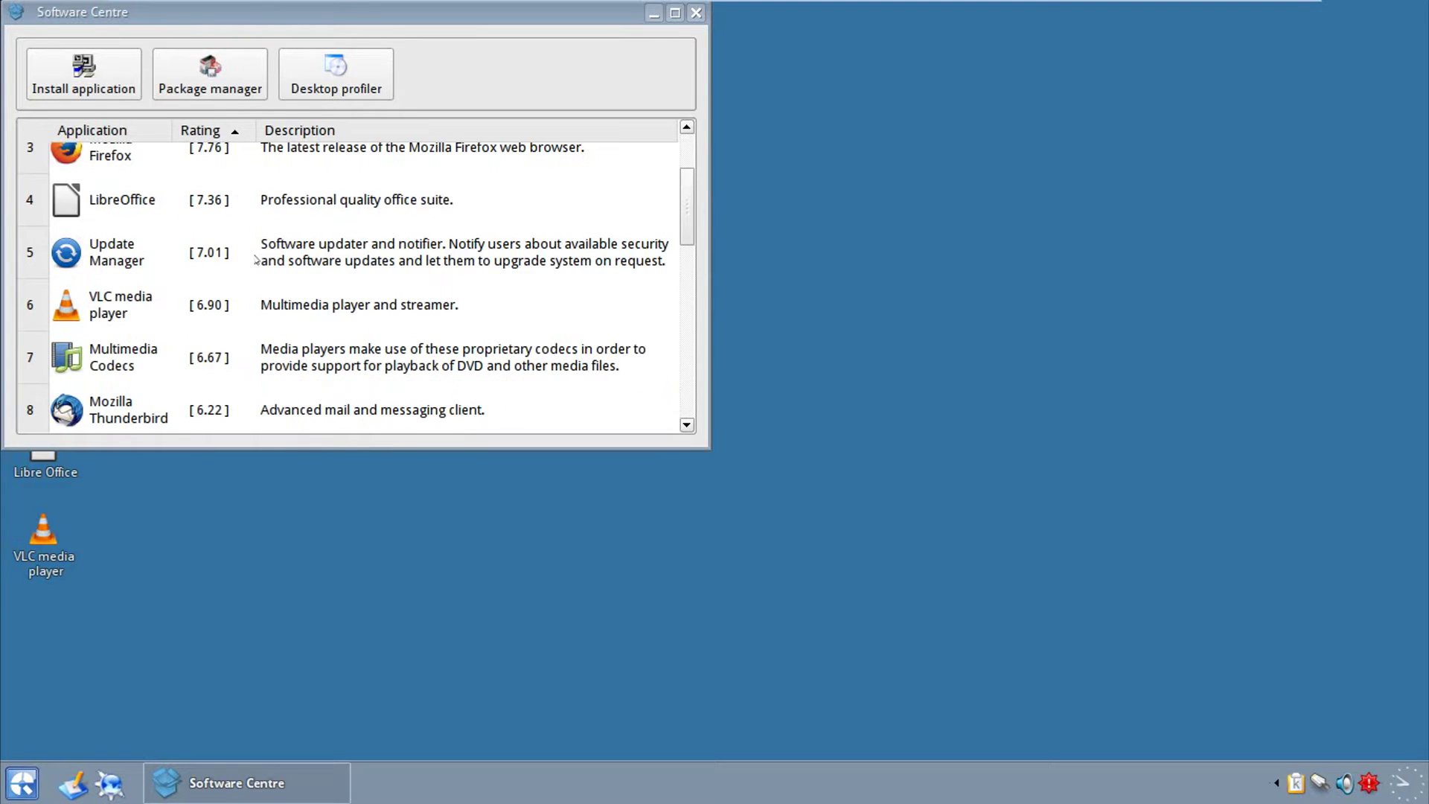
{"action": "scroll", "coordinate": [257, 259], "scroll_direction": "down", "scroll_amount": 2}
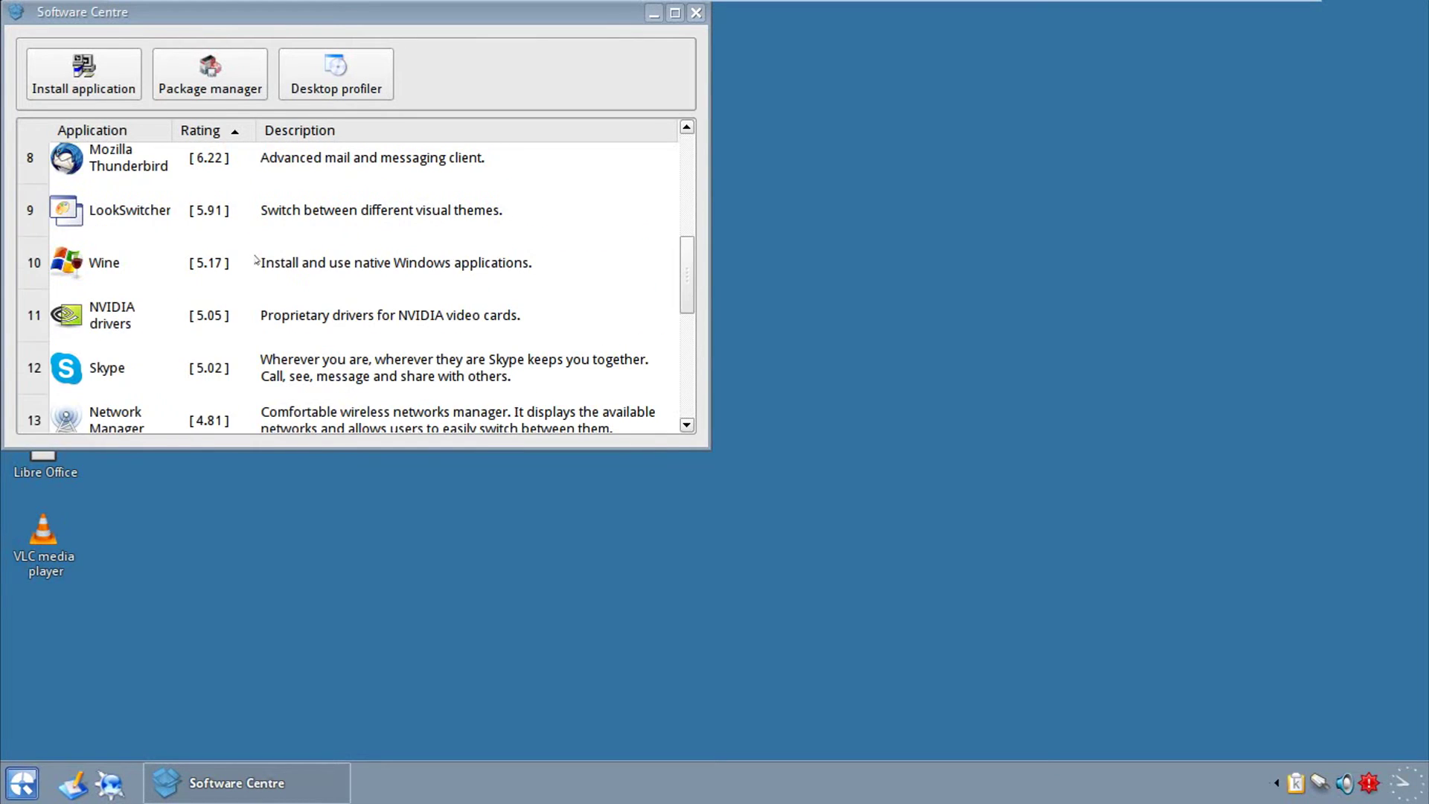
{"action": "scroll", "coordinate": [256, 259], "scroll_direction": "down", "scroll_amount": 7}
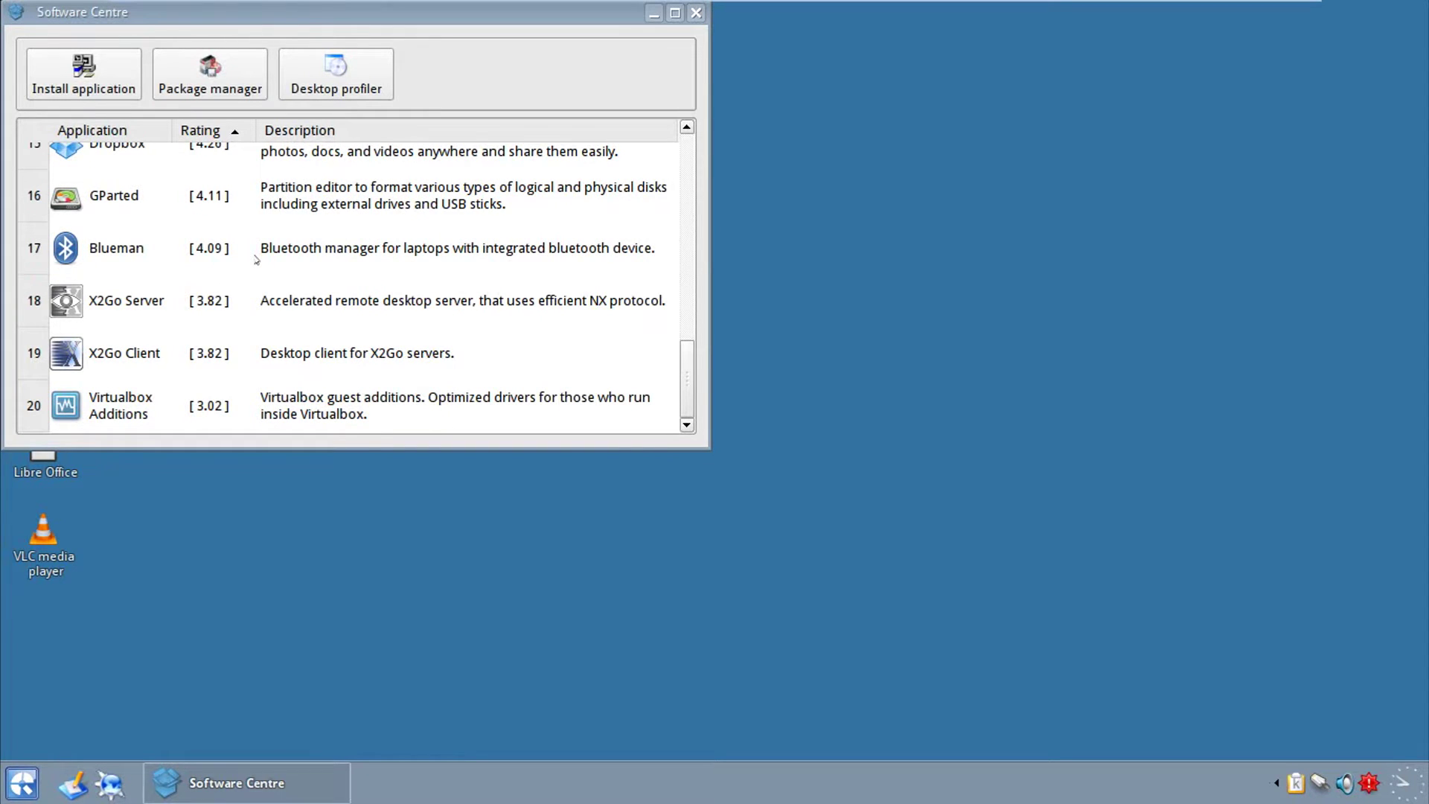
{"action": "scroll", "coordinate": [257, 259], "scroll_direction": "up", "scroll_amount": 14}
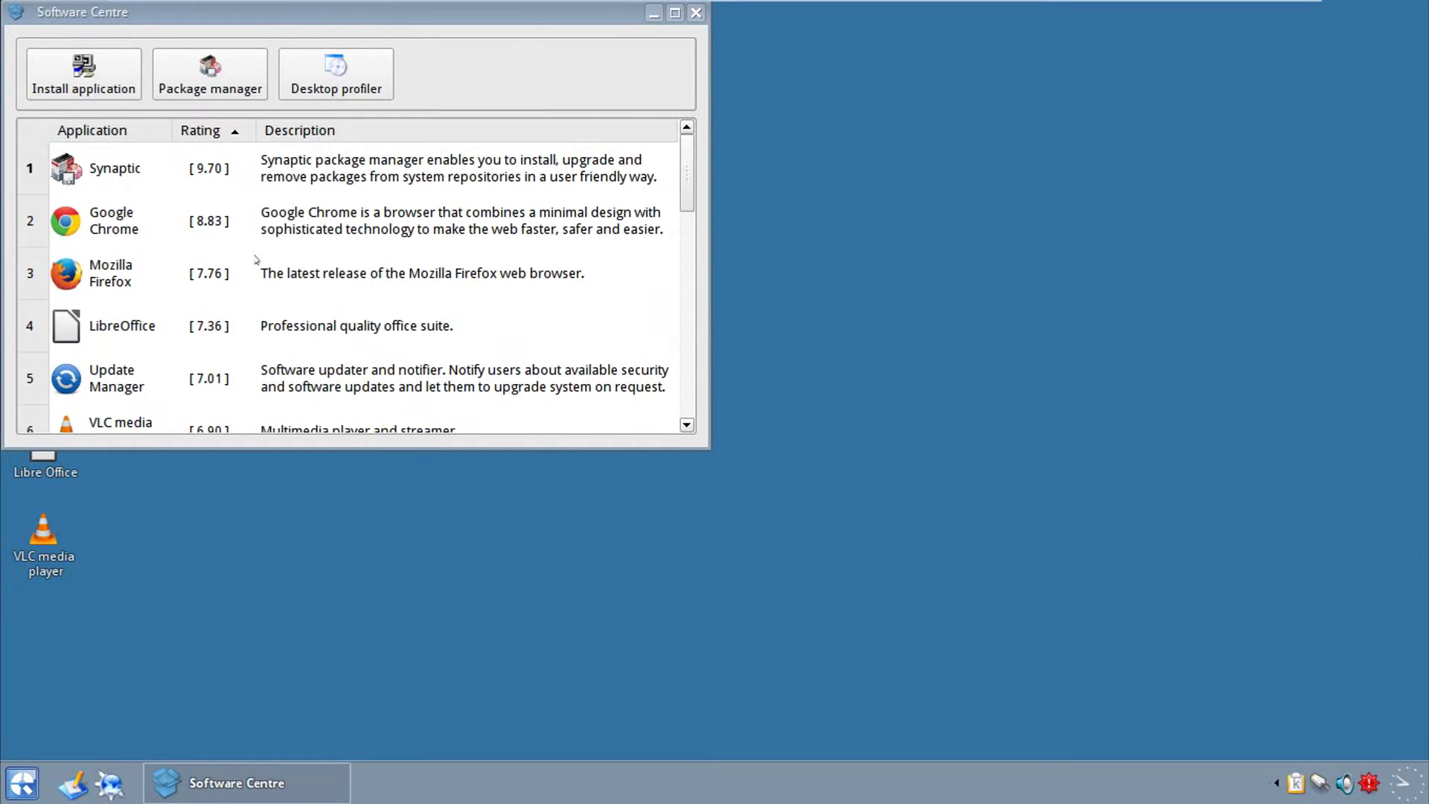
{"action": "scroll", "coordinate": [256, 259], "scroll_direction": "down", "scroll_amount": 14}
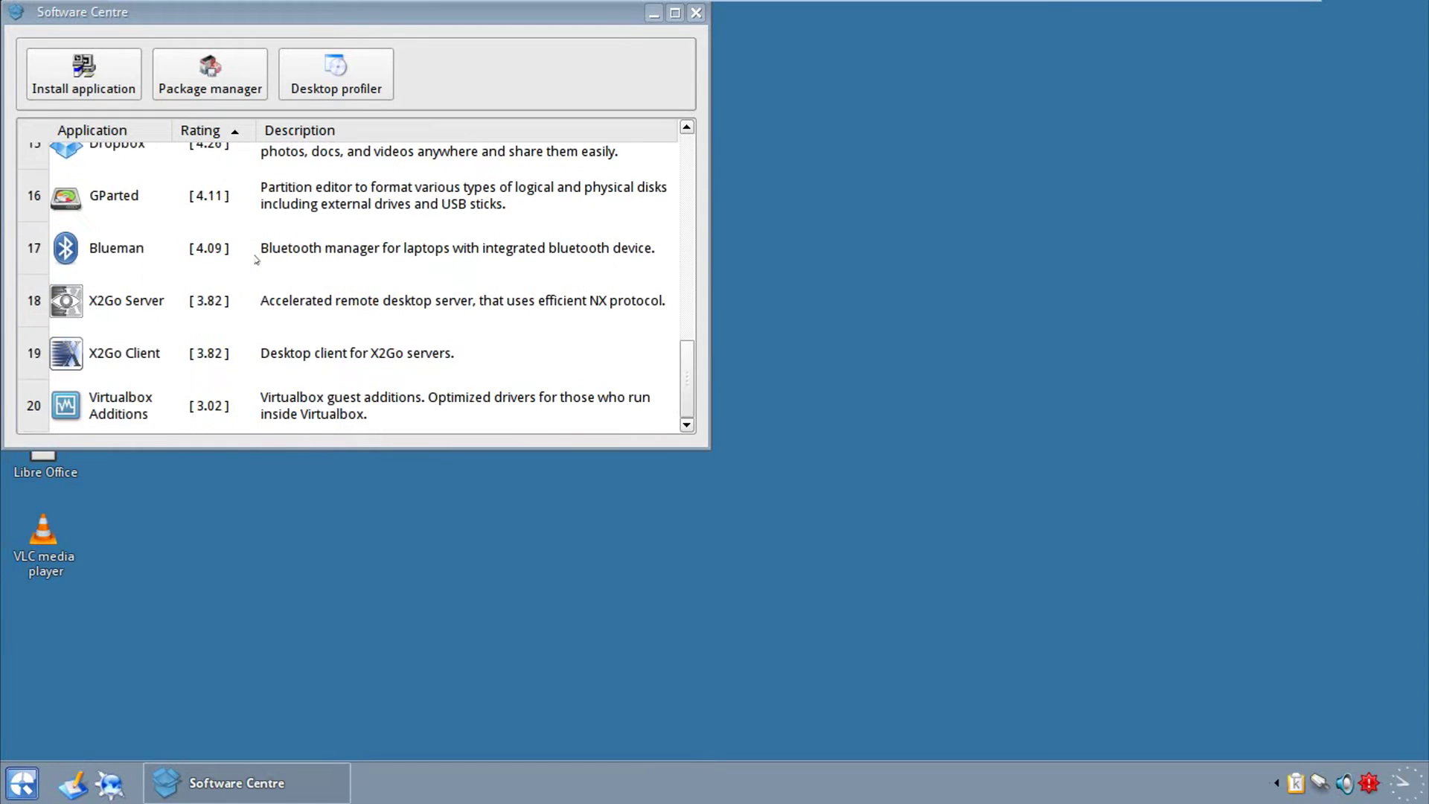
{"action": "scroll", "coordinate": [256, 259], "scroll_direction": "up", "scroll_amount": 14}
Open Synaptic Package Manager, close it, and return to the start menu.
{"action": "left_click", "coordinate": [210, 73]}
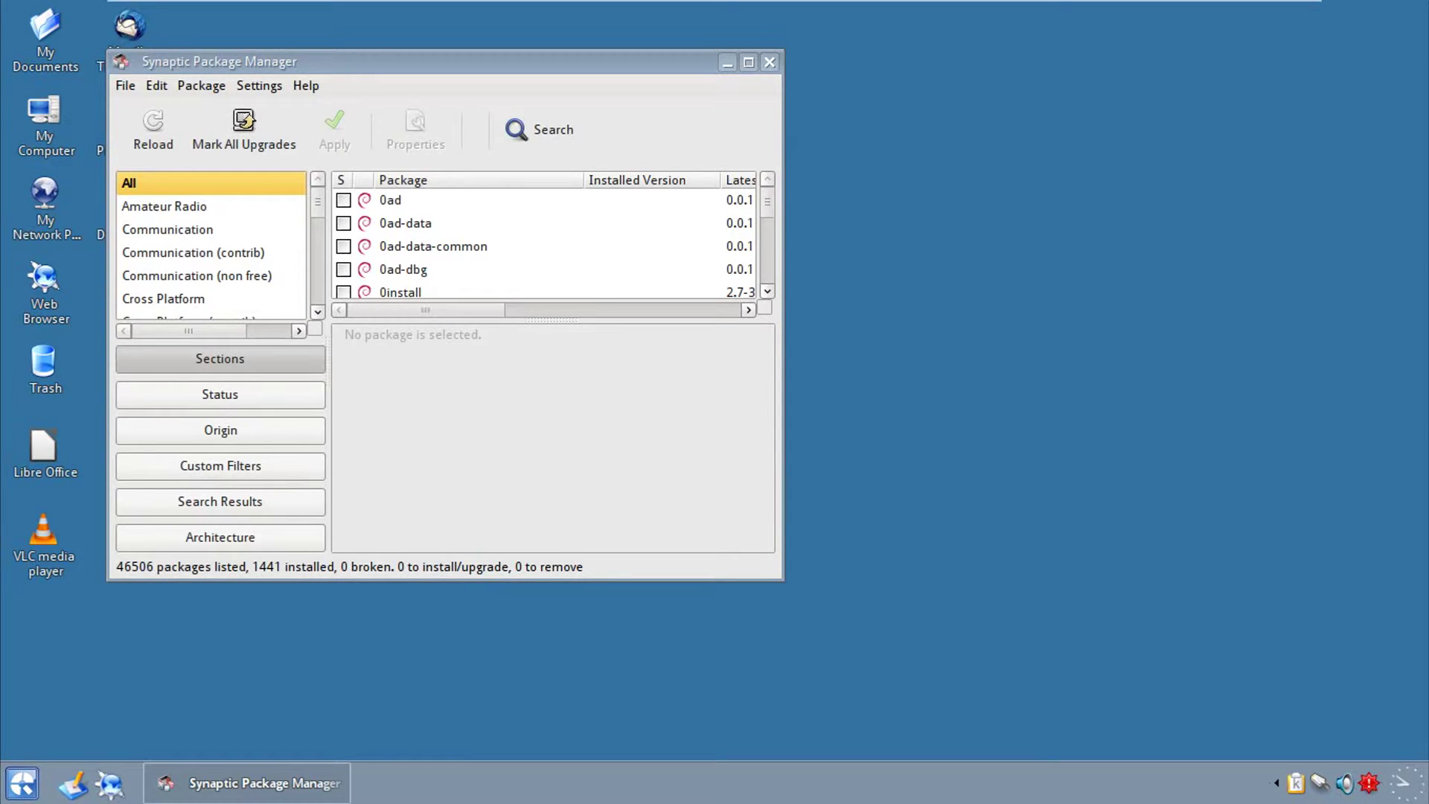
{"action": "left_click", "coordinate": [769, 62]}
{"action": "key", "text": "super"}
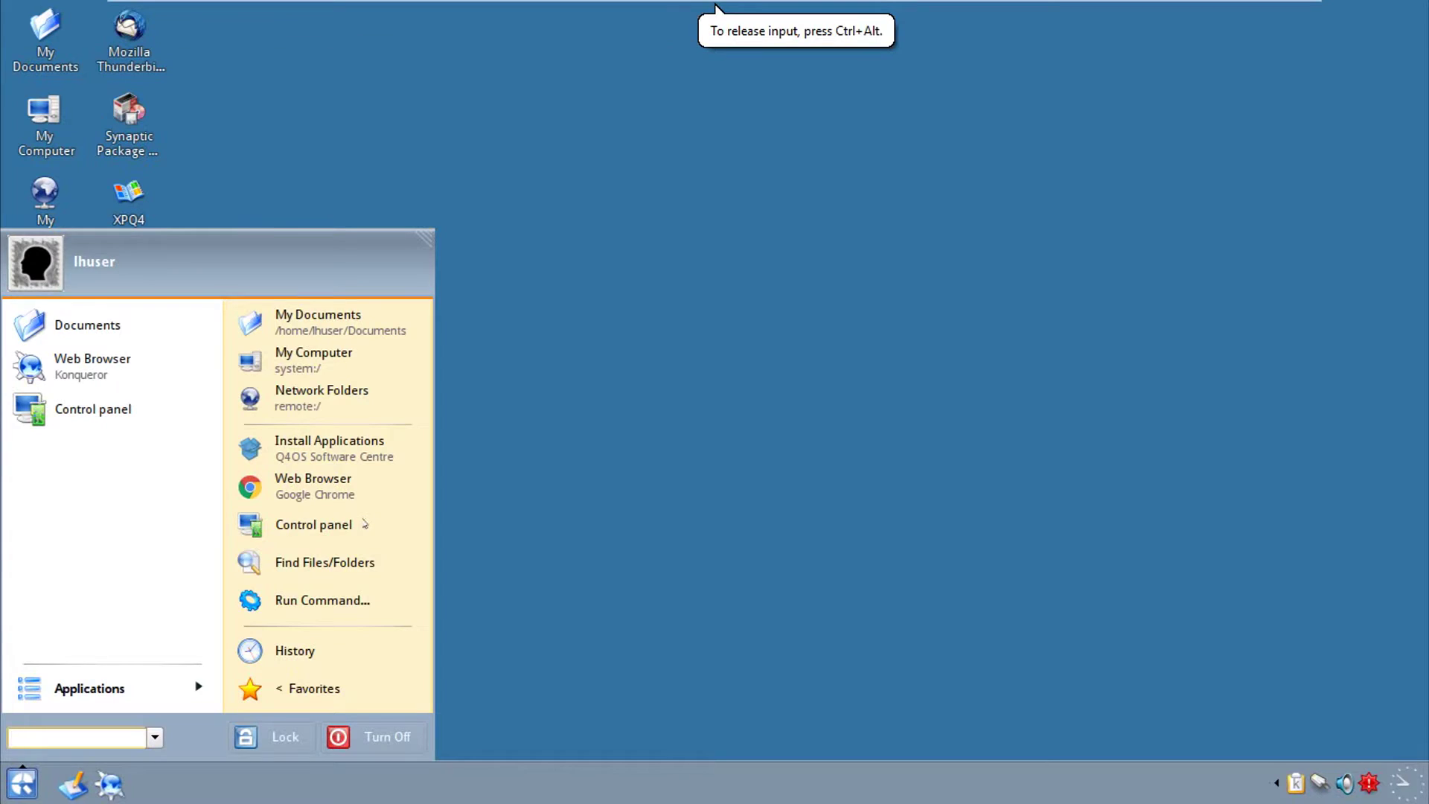
Open Control panel and browse Appearance & Themes (XPQ4 Desktop Styles) and Desktop categories.
{"action": "left_click", "coordinate": [331, 525]}
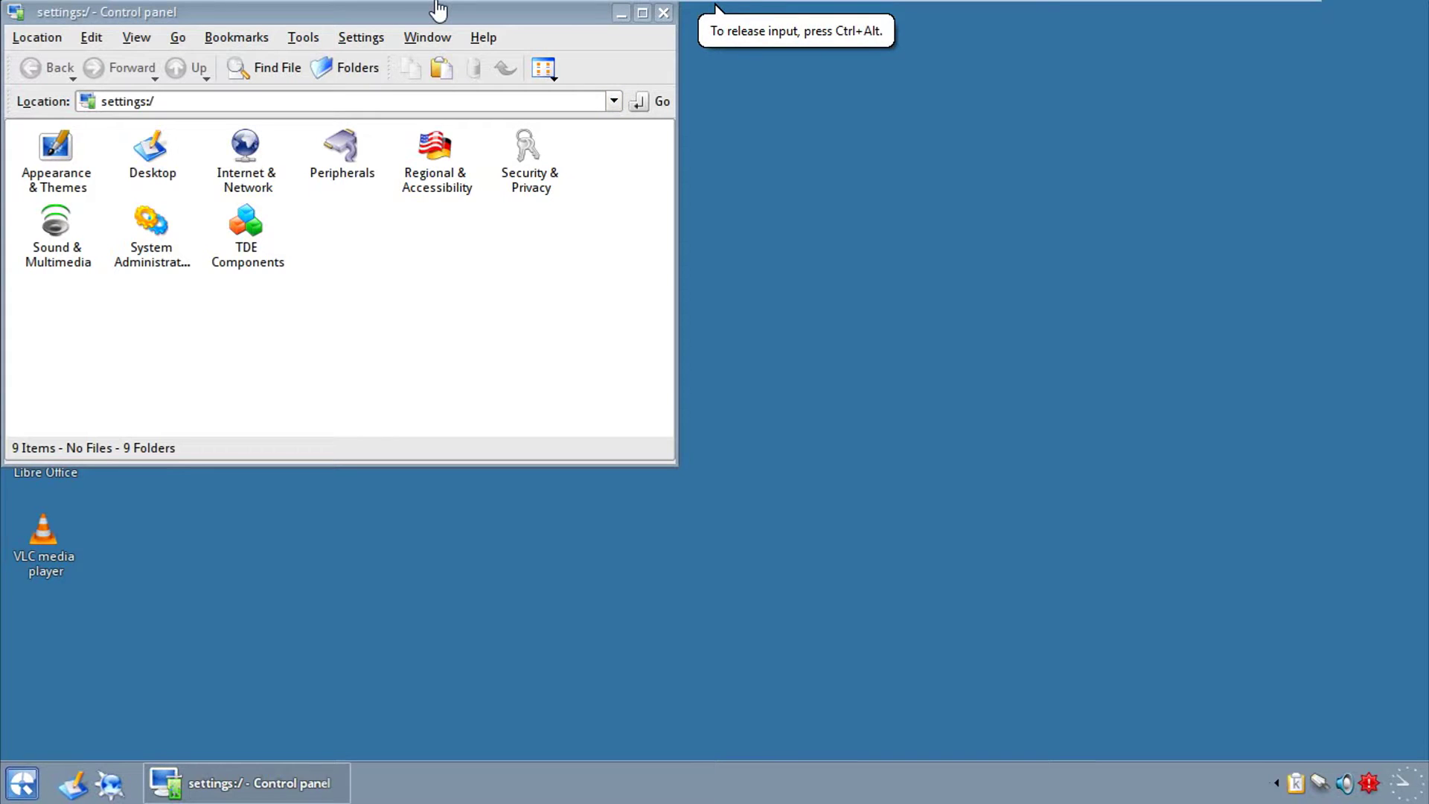
{"action": "left_click", "coordinate": [45, 188]}
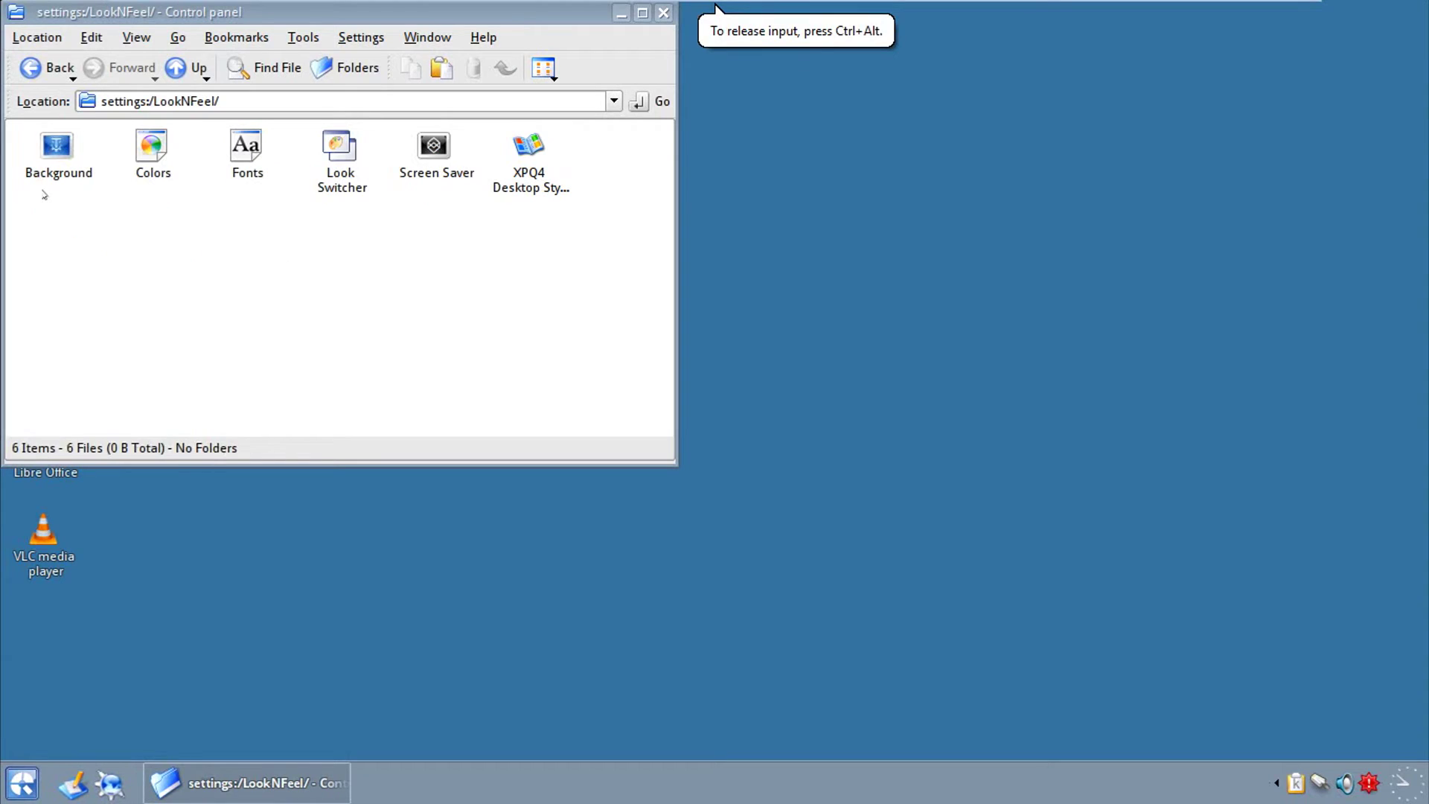
{"action": "left_click", "coordinate": [533, 180]}
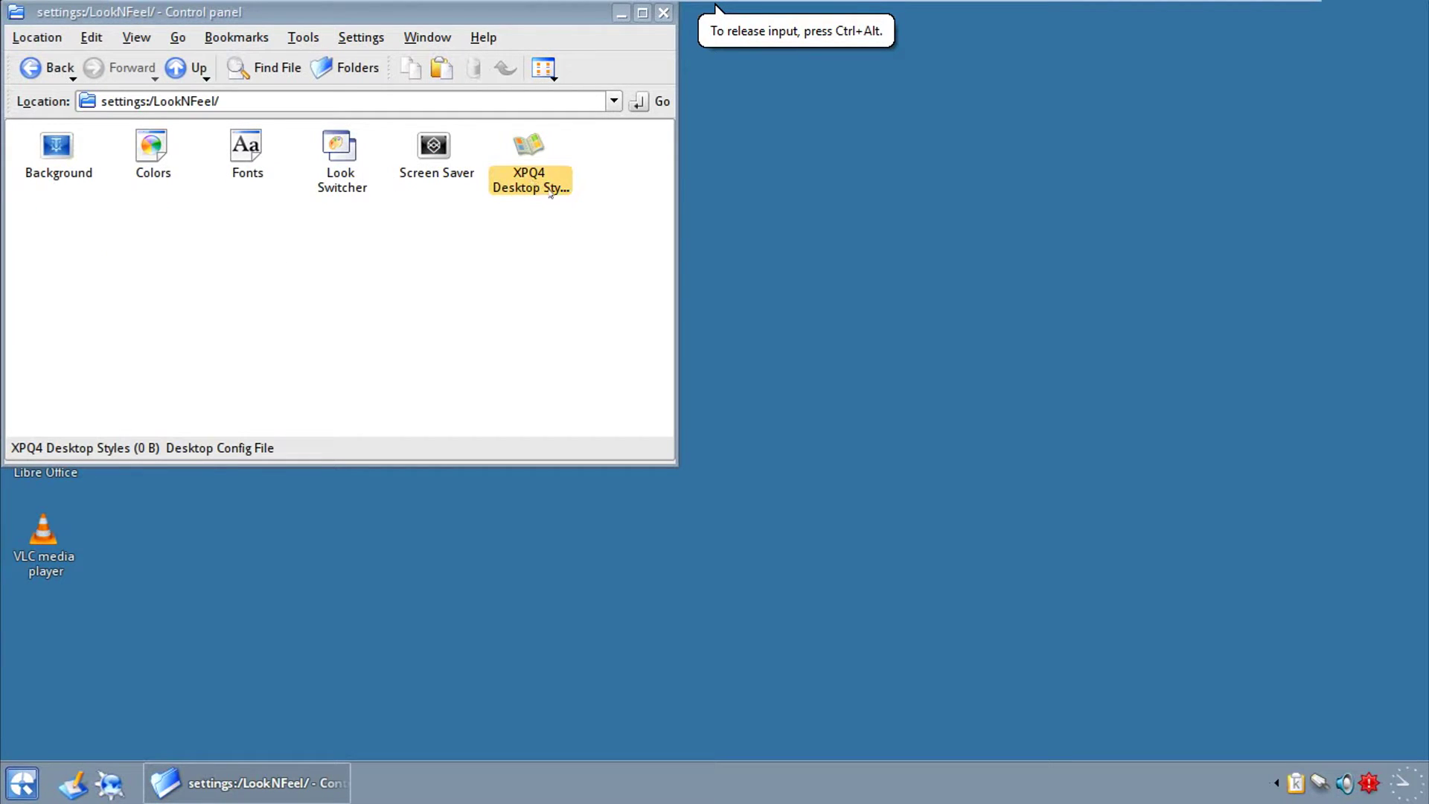
{"action": "left_click", "coordinate": [60, 81]}
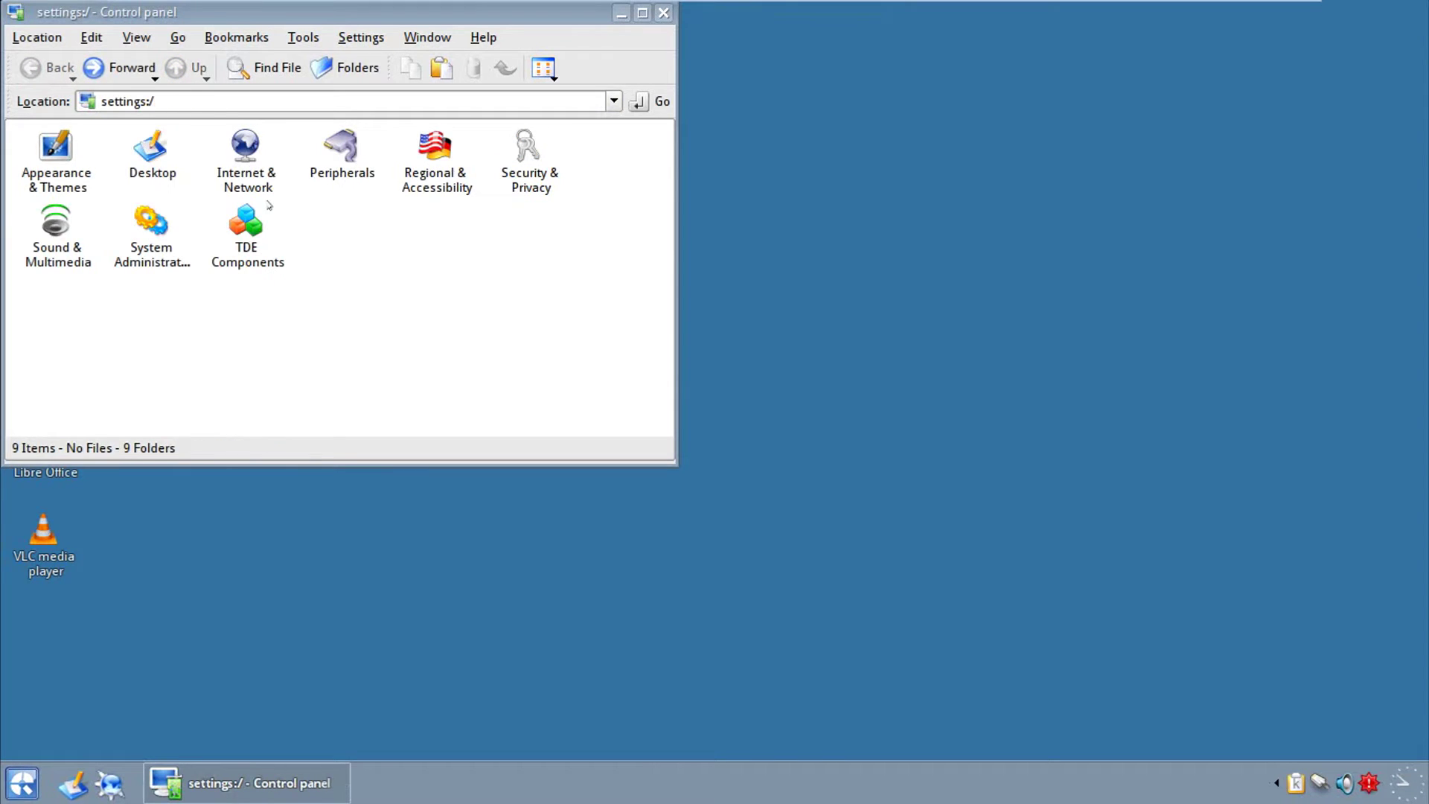
{"action": "left_click", "coordinate": [153, 149]}
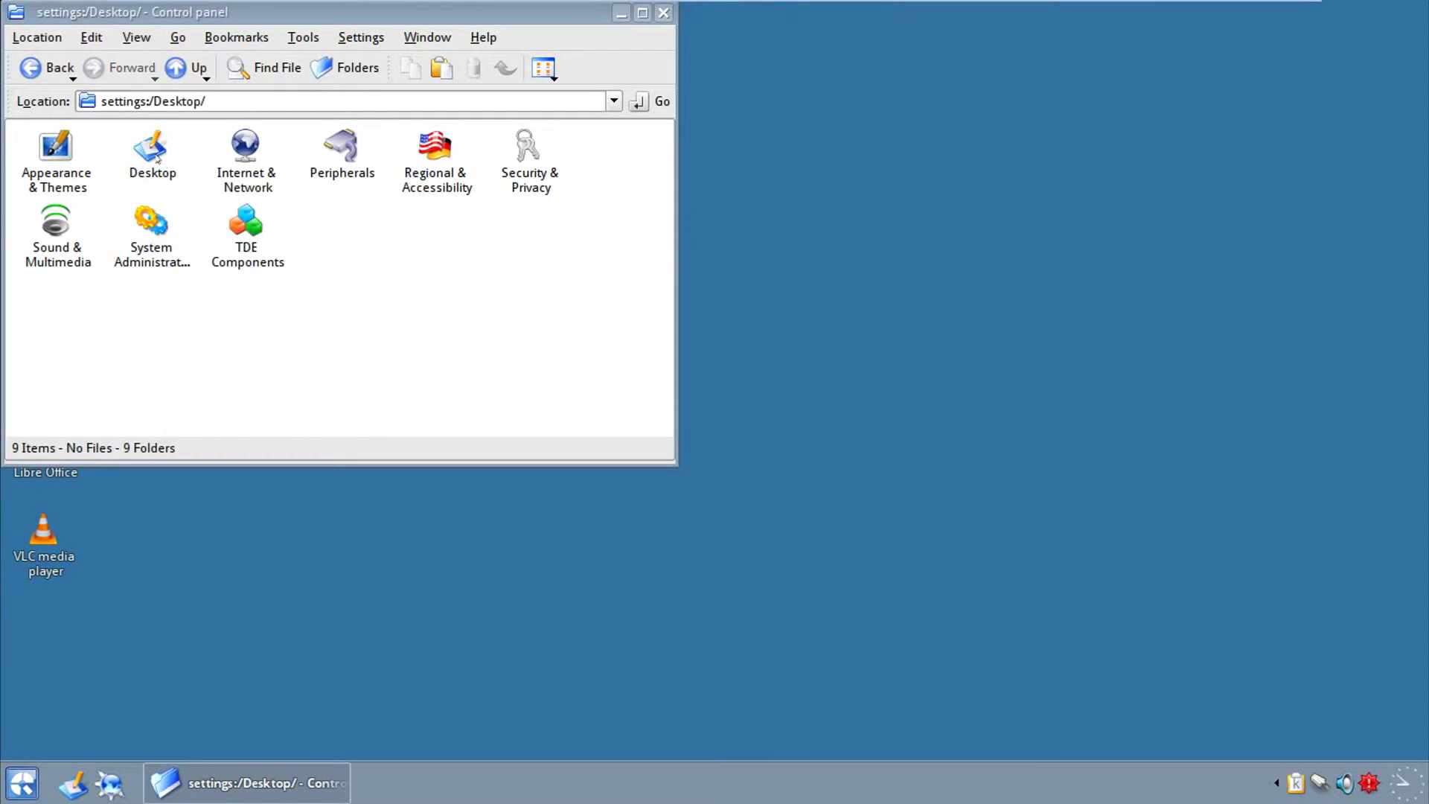
{"action": "key", "text": "alt+Left"}
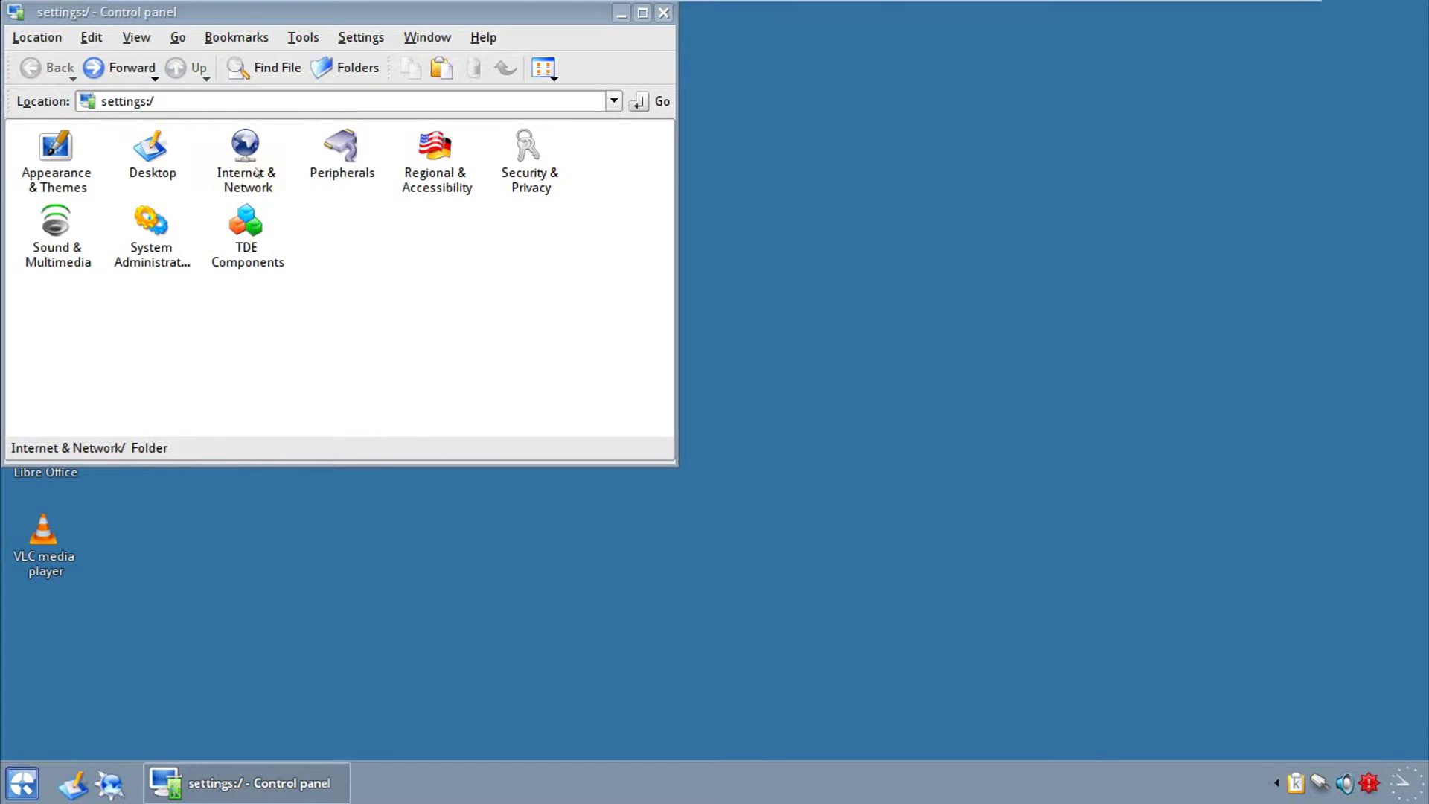
Browse Internet & Network, Peripherals, Regional & Accessibility, and Security & Privacy categories.
{"action": "left_click", "coordinate": [259, 170]}
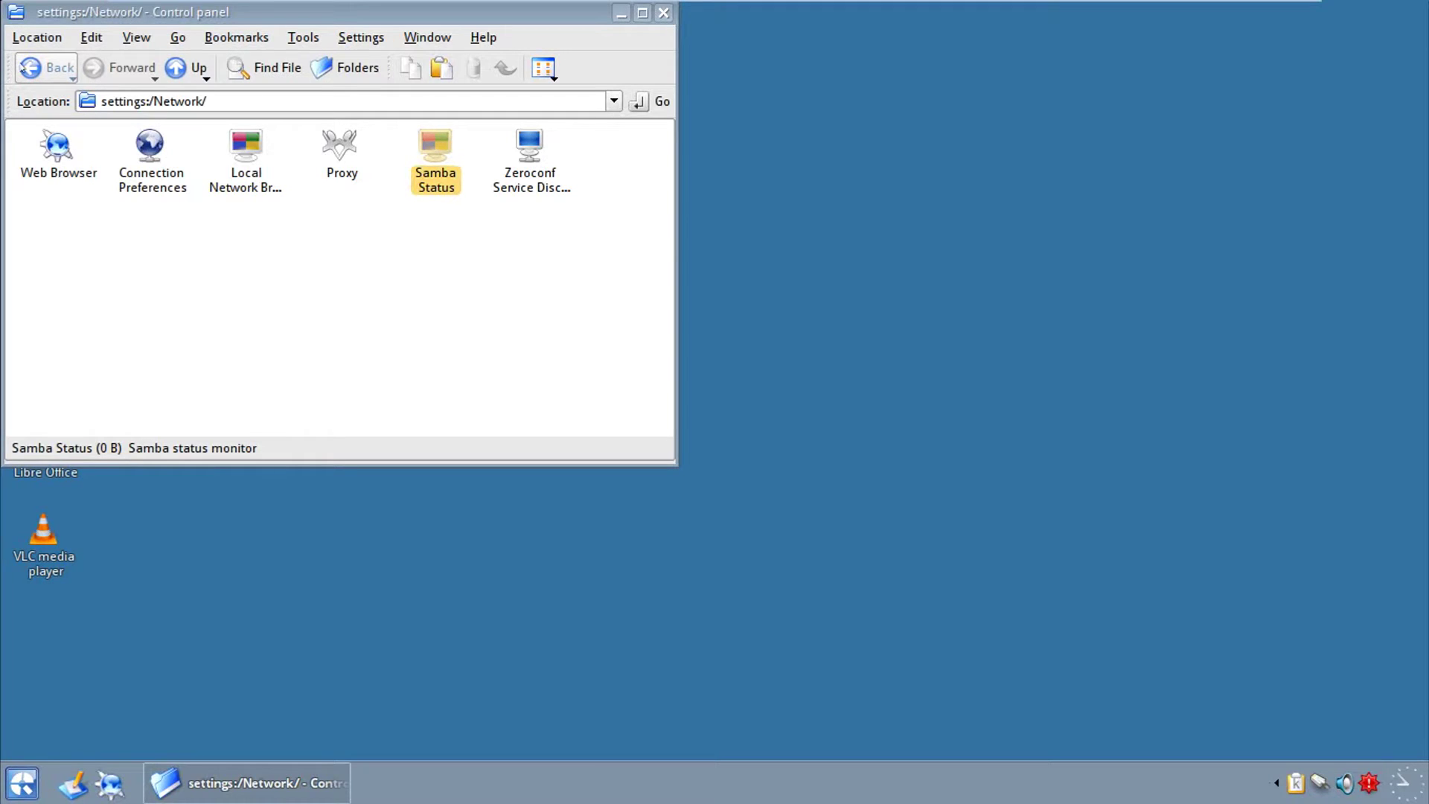
{"action": "left_click", "coordinate": [46, 68]}
{"action": "left_click", "coordinate": [342, 153]}
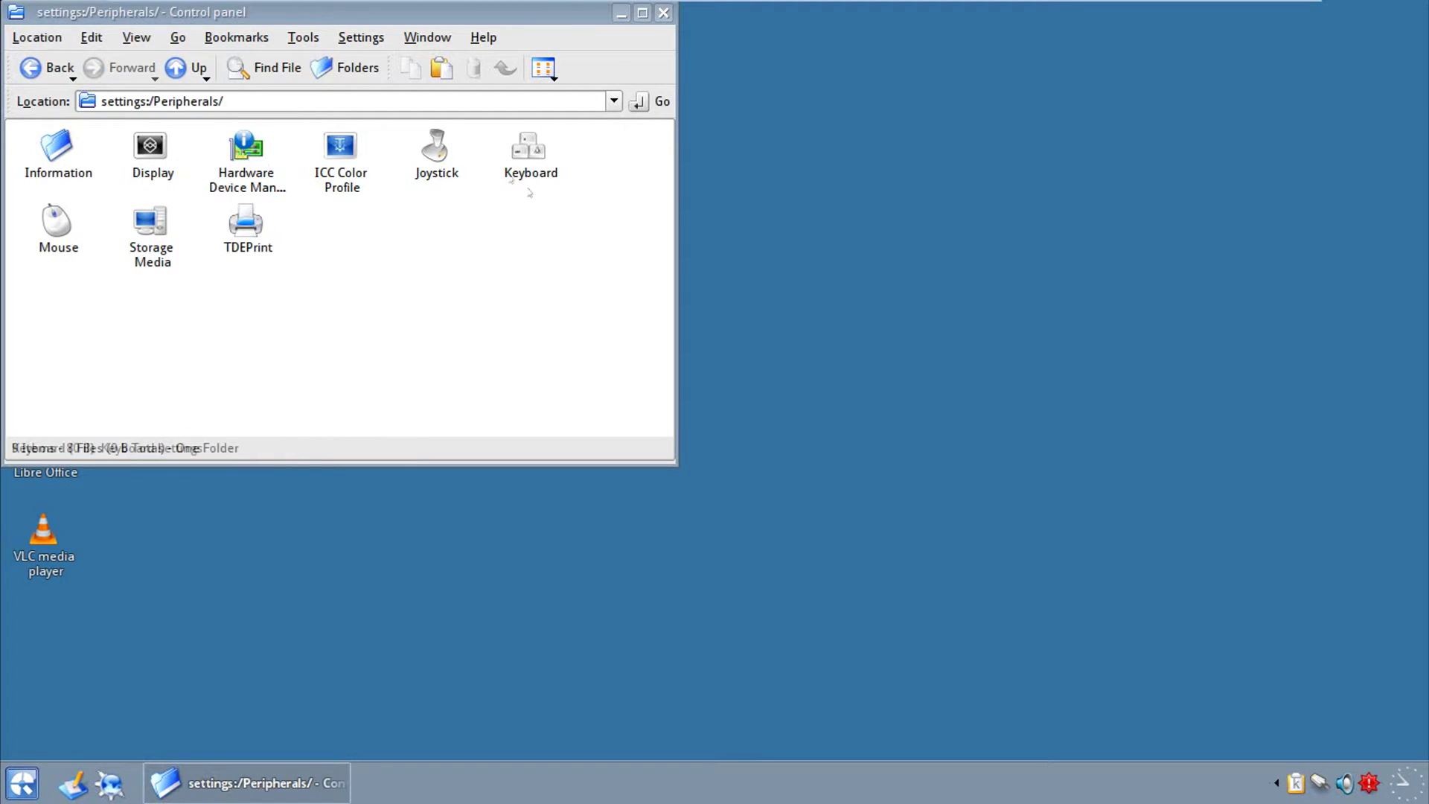
{"action": "key", "text": "alt+Left"}
{"action": "left_click", "coordinate": [435, 160]}
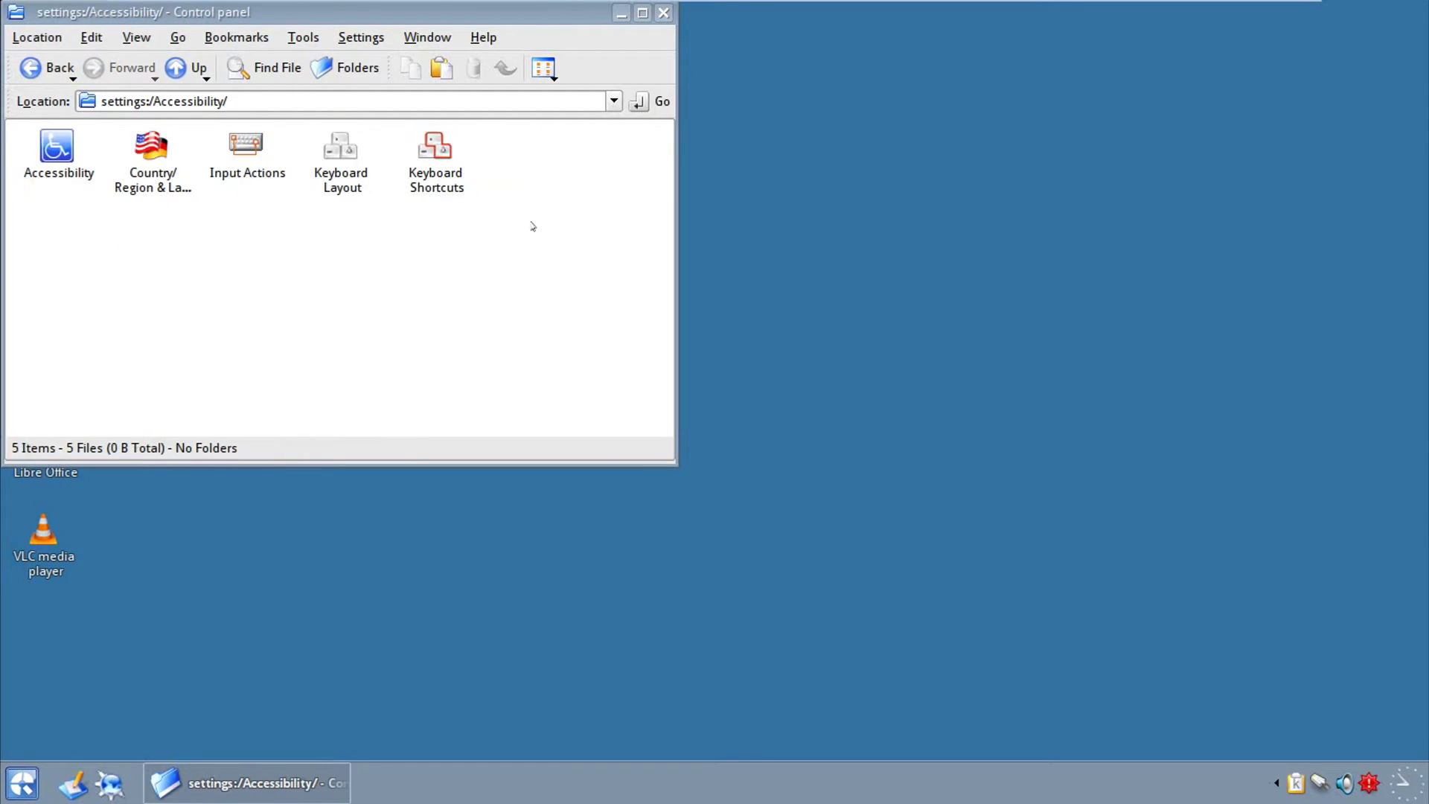
{"action": "key", "text": "alt+Left"}
{"action": "left_click", "coordinate": [542, 175]}
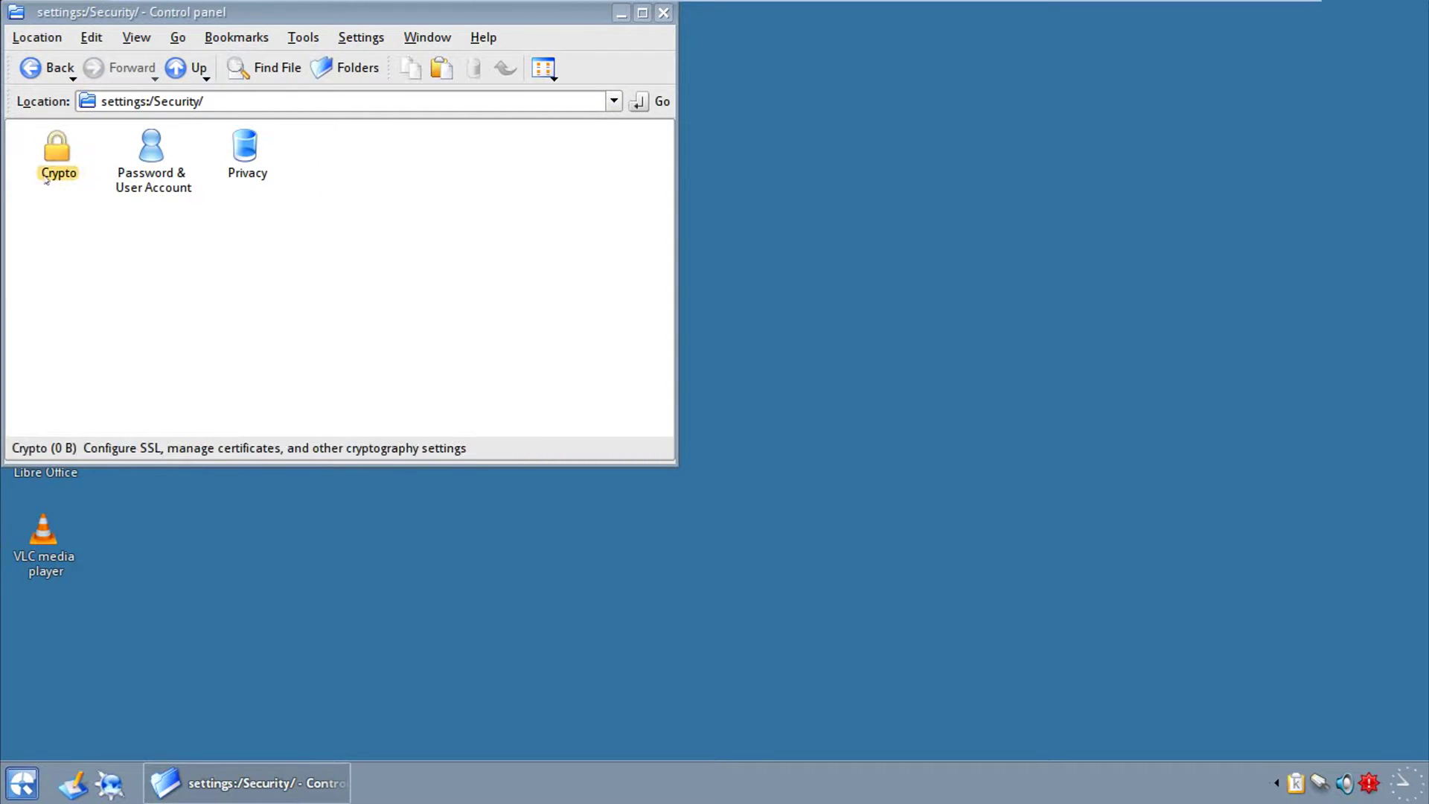
{"action": "key", "text": "alt+Left"}
In Sound & Multimedia, view System Notifications and its event source list without changes.
{"action": "left_click", "coordinate": [49, 249]}
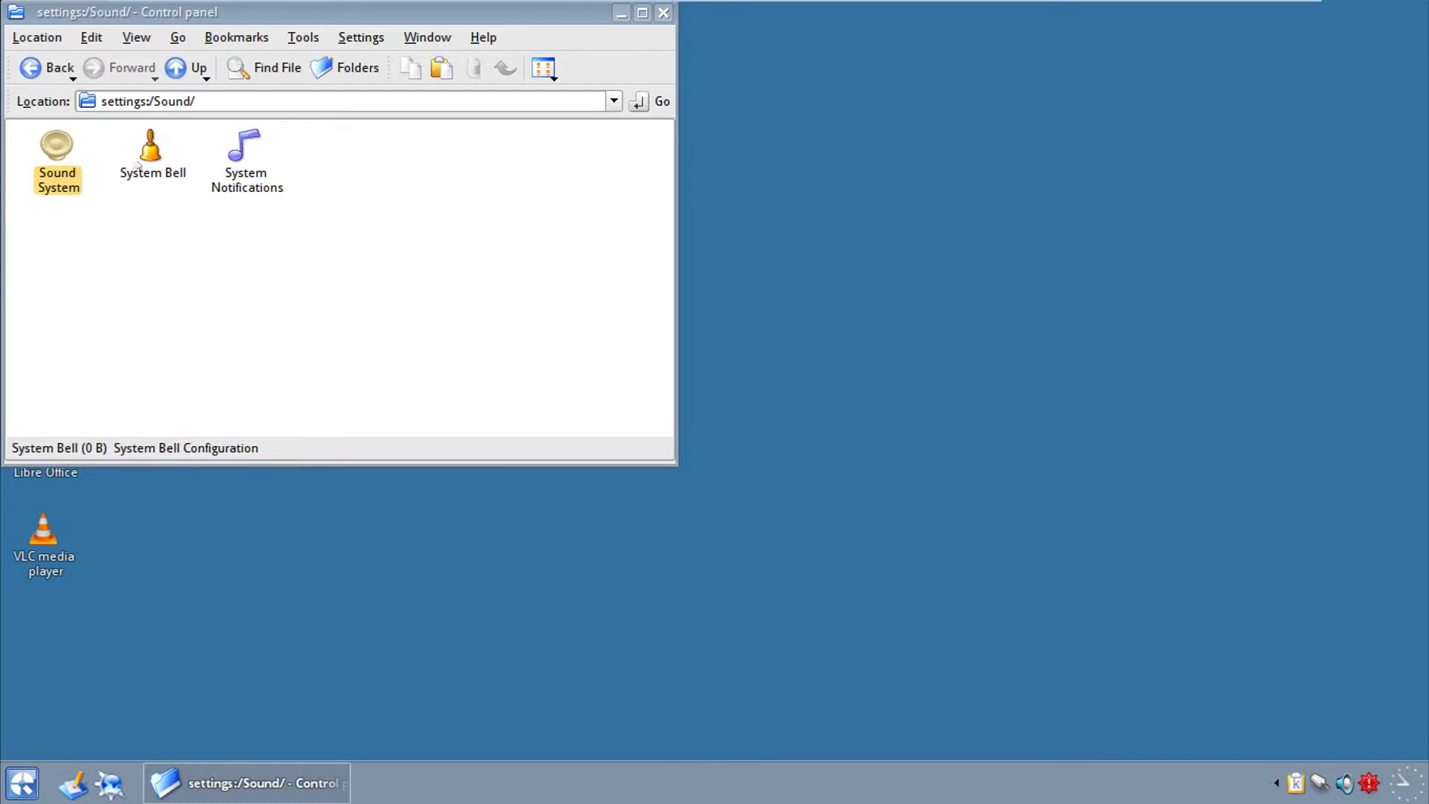
{"action": "left_click", "coordinate": [255, 181]}
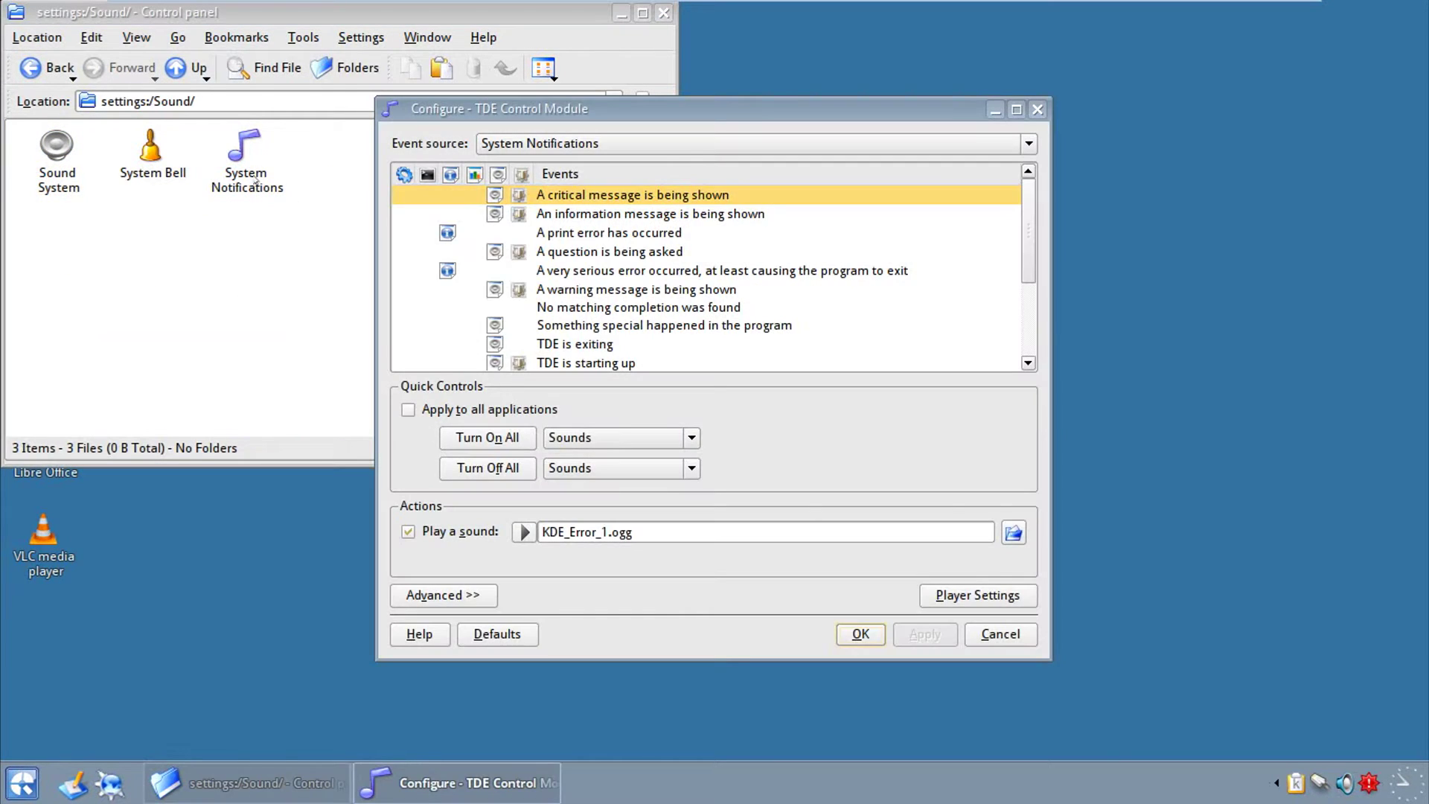
{"action": "scroll", "coordinate": [564, 245], "scroll_direction": "down", "scroll_amount": 3}
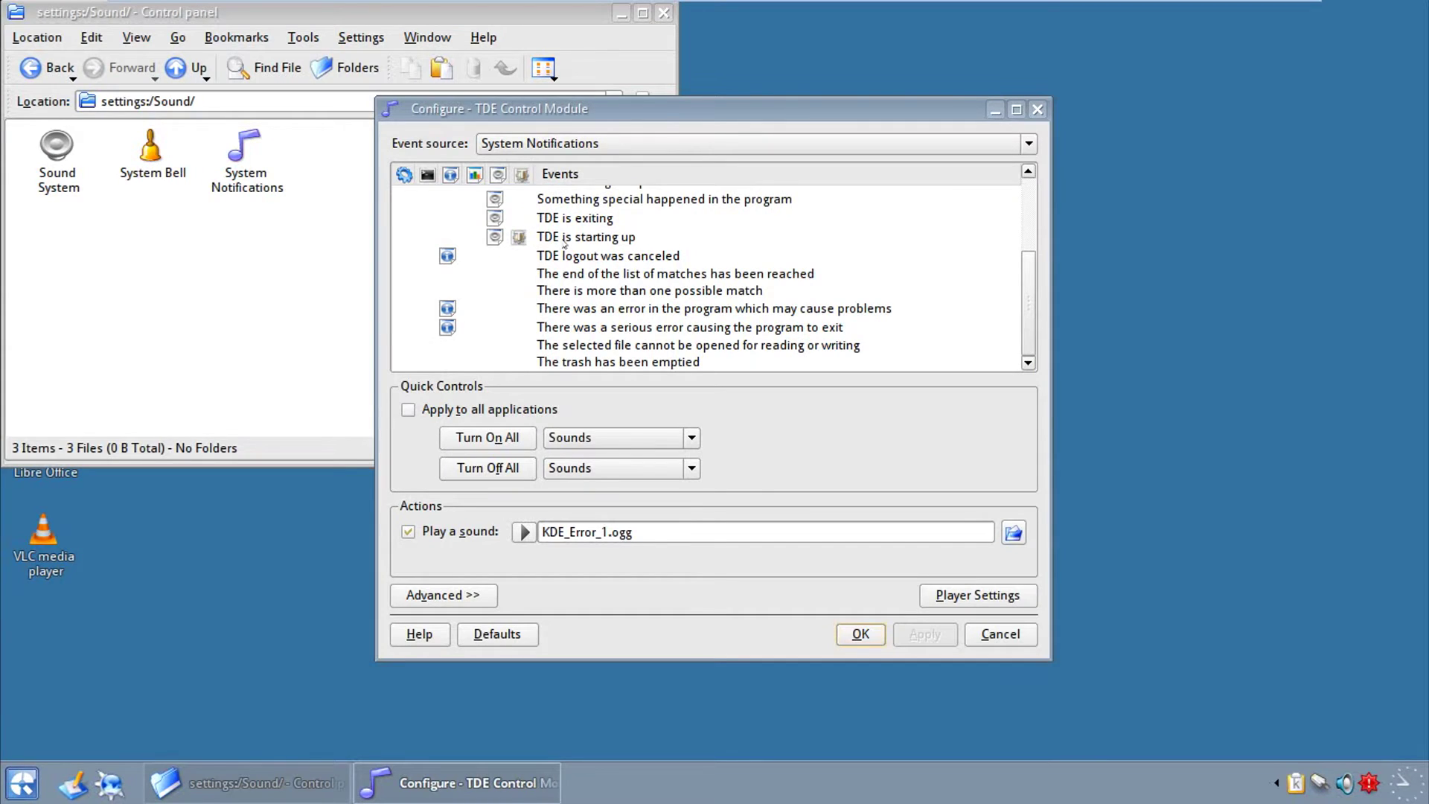
{"action": "scroll", "coordinate": [565, 244], "scroll_direction": "up", "scroll_amount": 3}
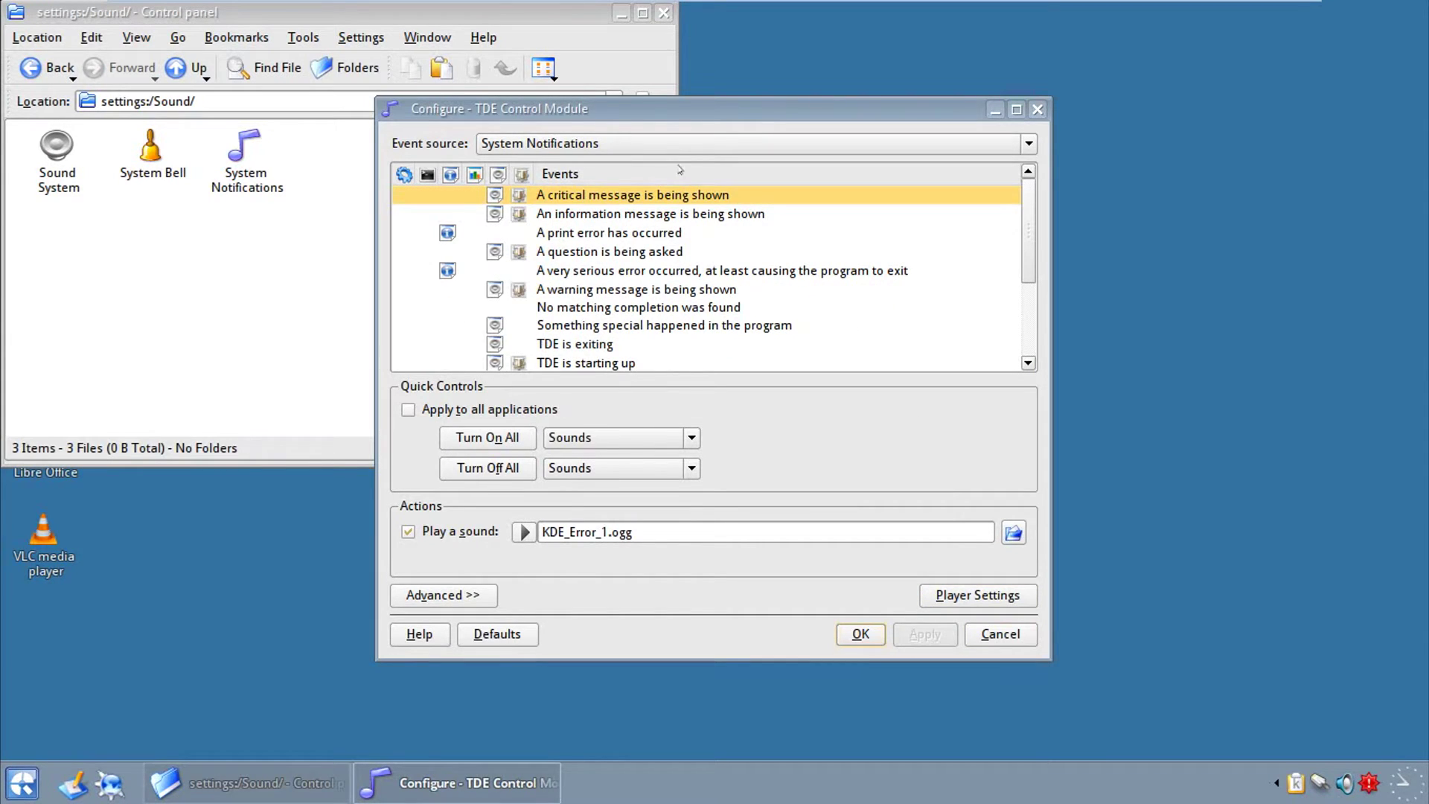
{"action": "left_click", "coordinate": [665, 144]}
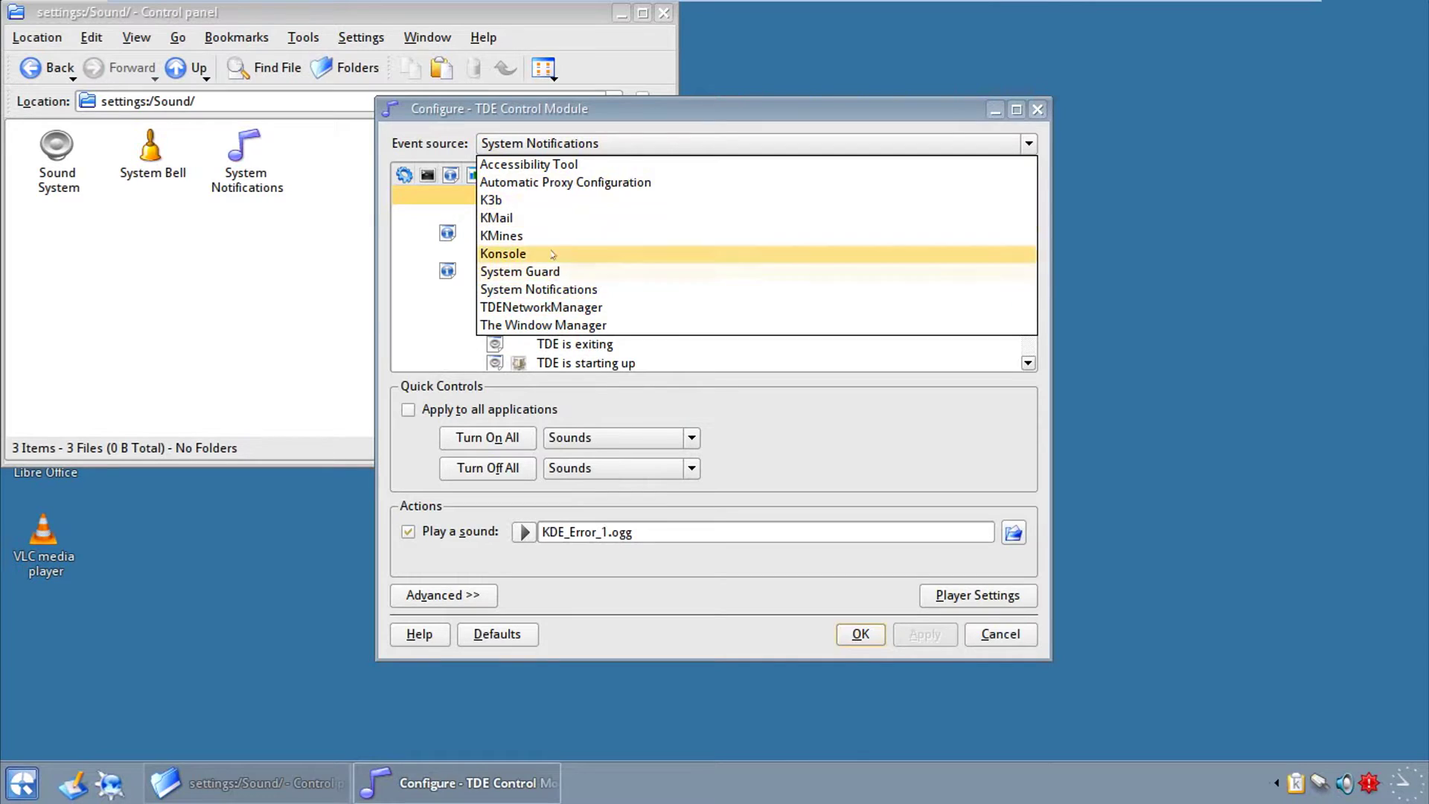
{"action": "left_click", "coordinate": [559, 152]}
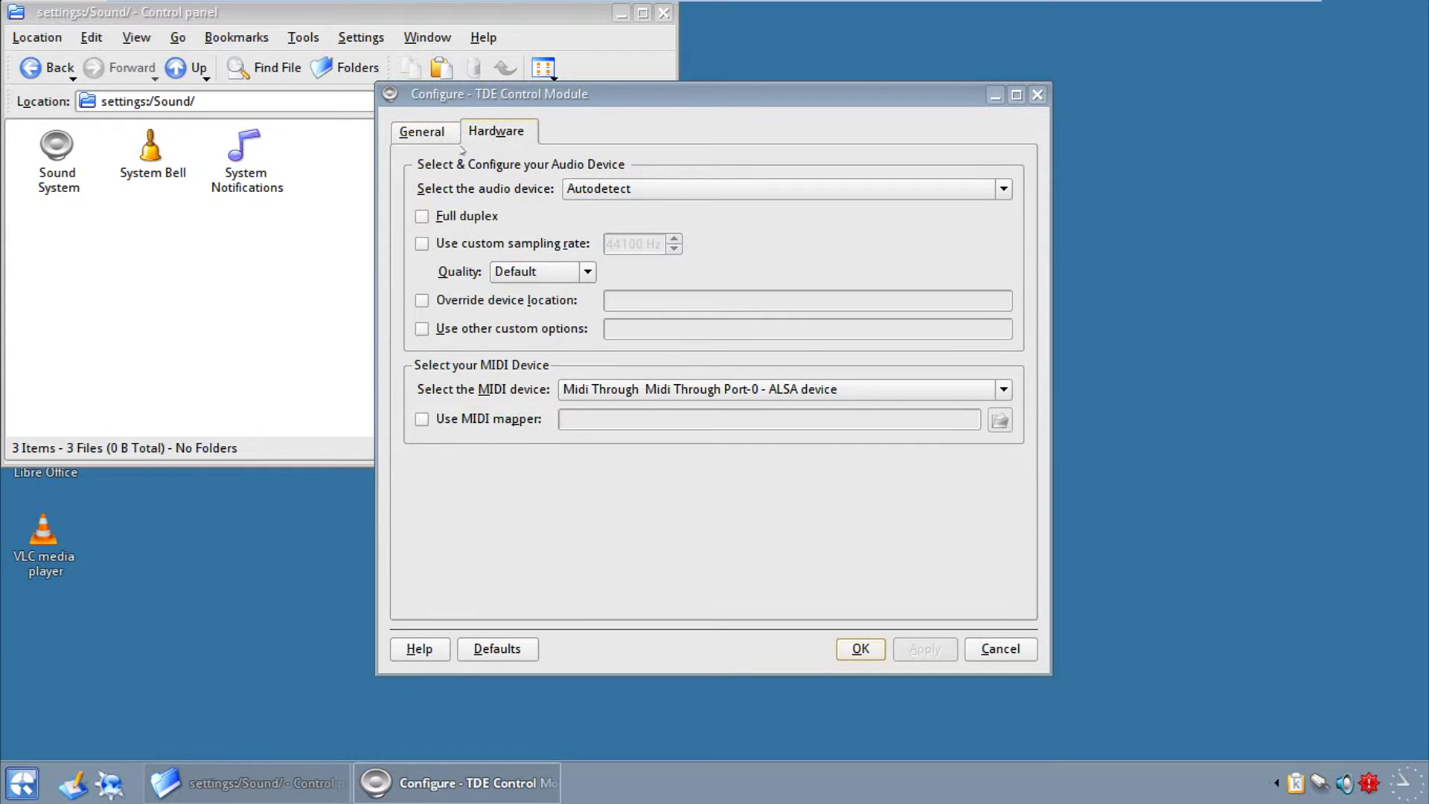
Keep Autodetect as the Sound System audio device, check its tabs, then open System settings.
{"action": "left_click", "coordinate": [635, 194]}
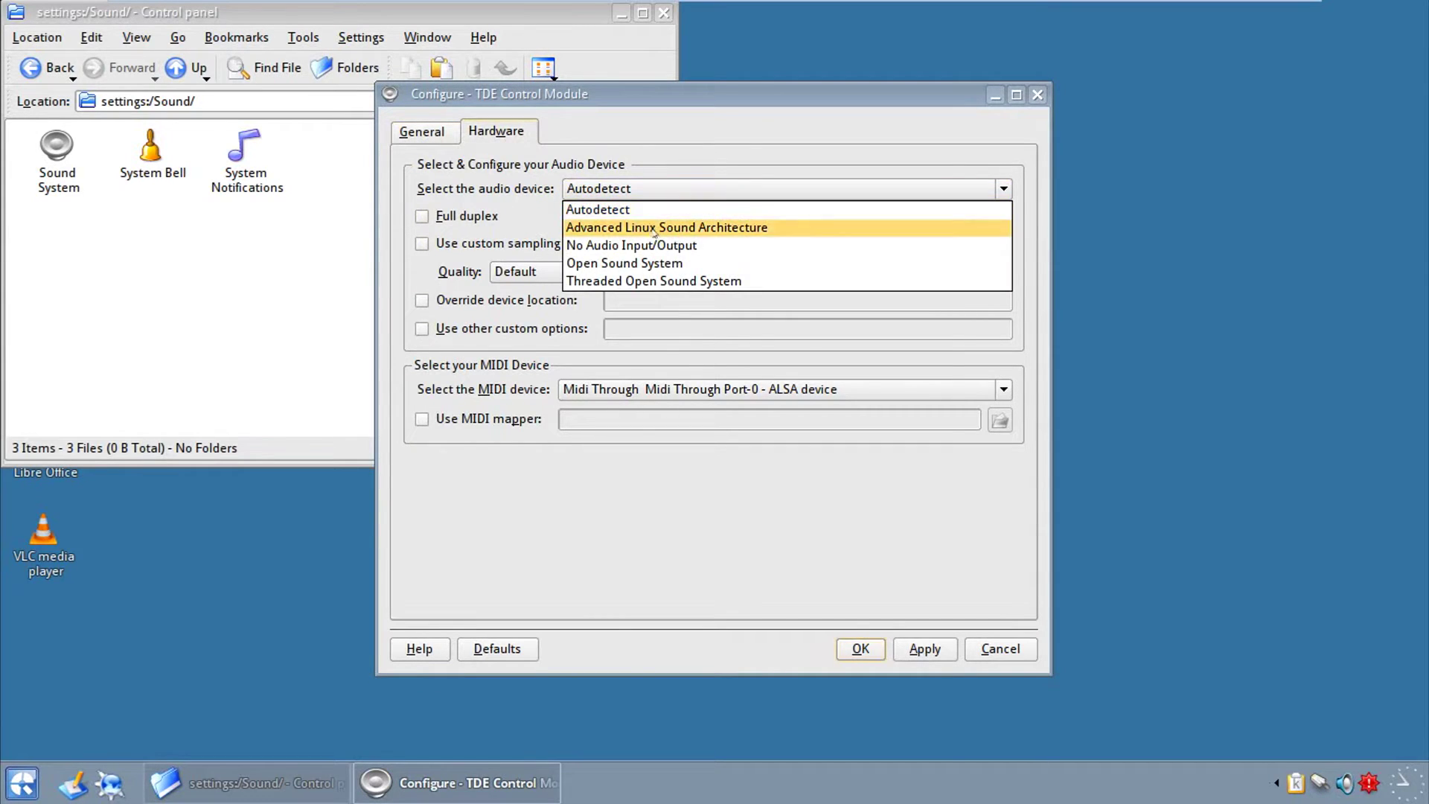
{"action": "left_click", "coordinate": [431, 128]}
{"action": "left_click", "coordinate": [432, 126]}
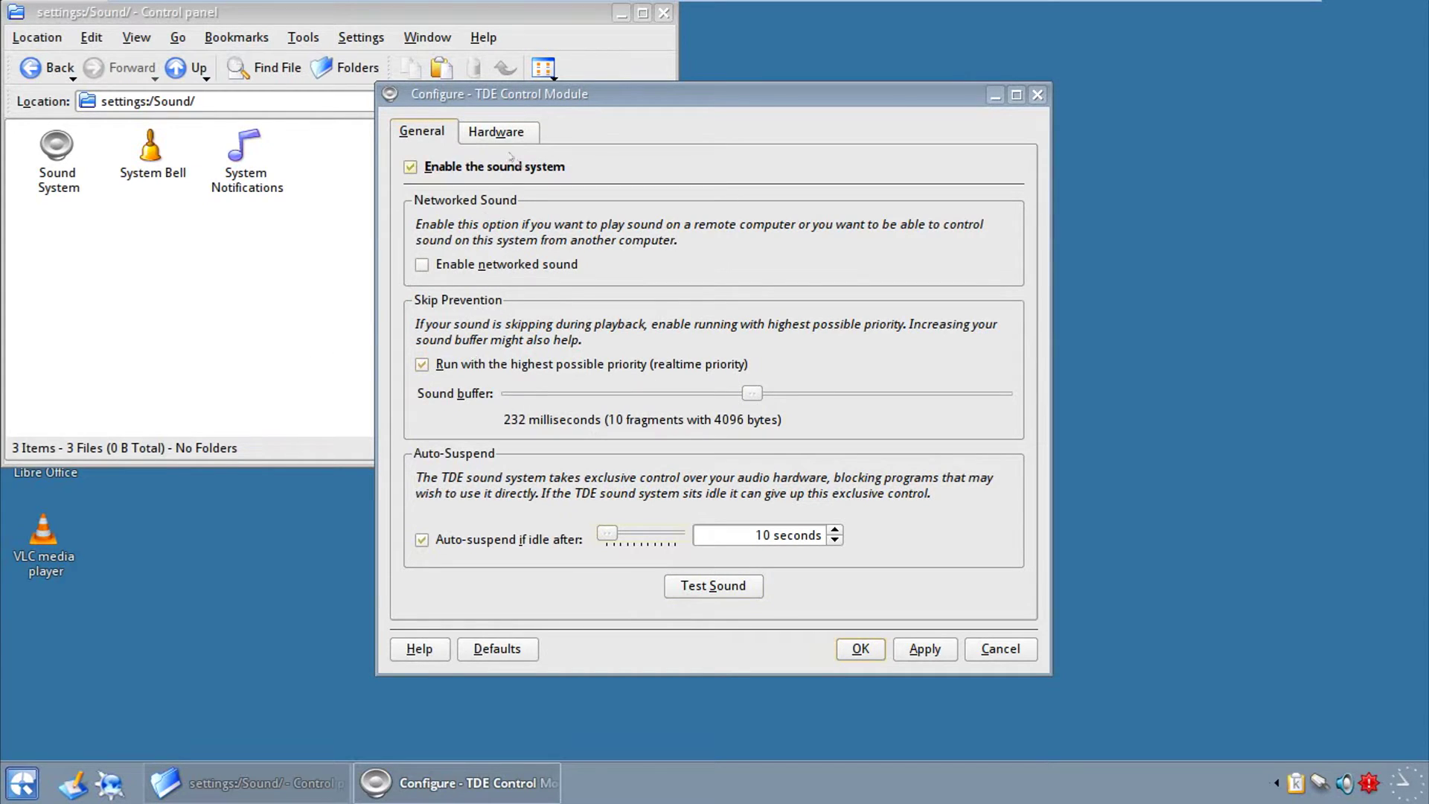
{"action": "left_click", "coordinate": [495, 134]}
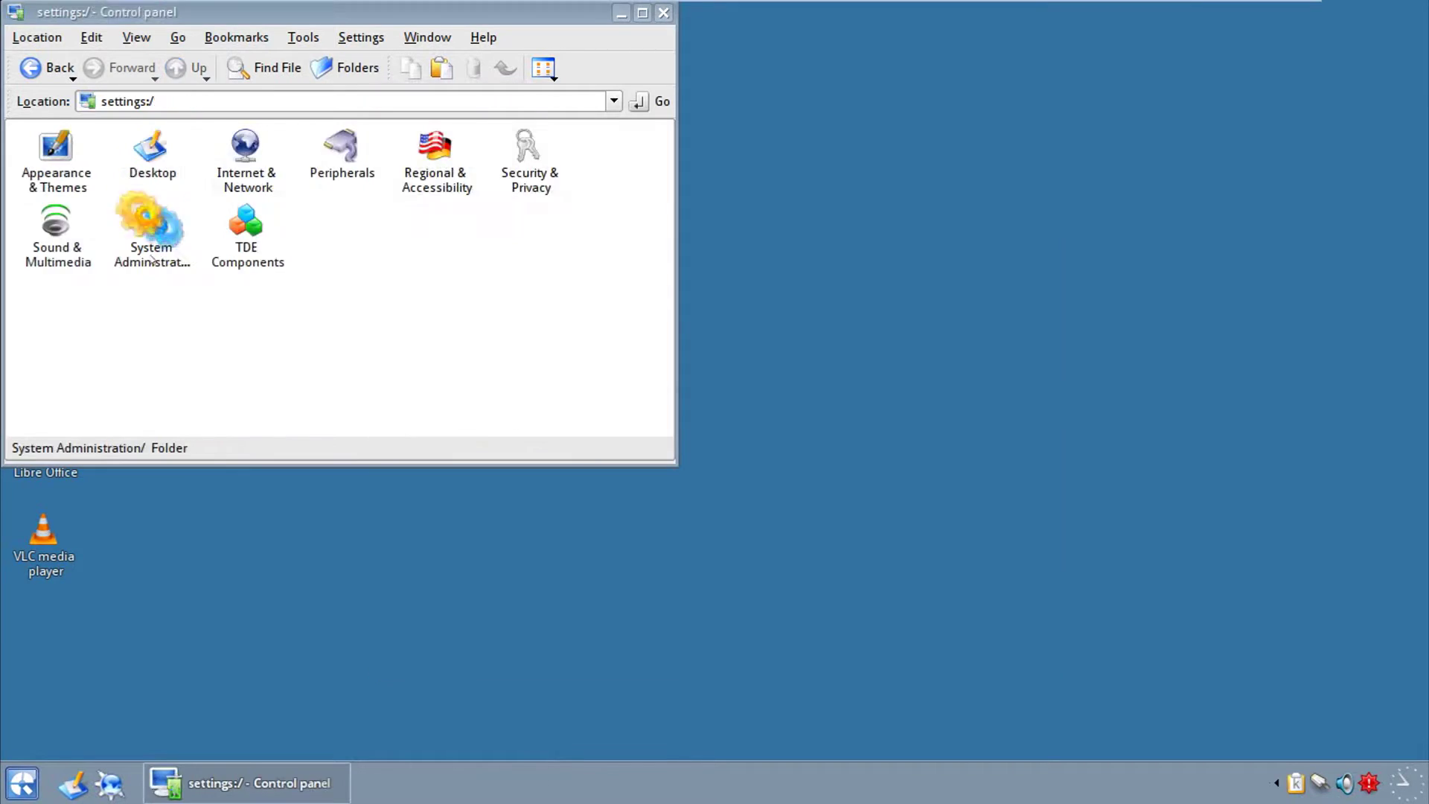
{"action": "left_click", "coordinate": [146, 216]}
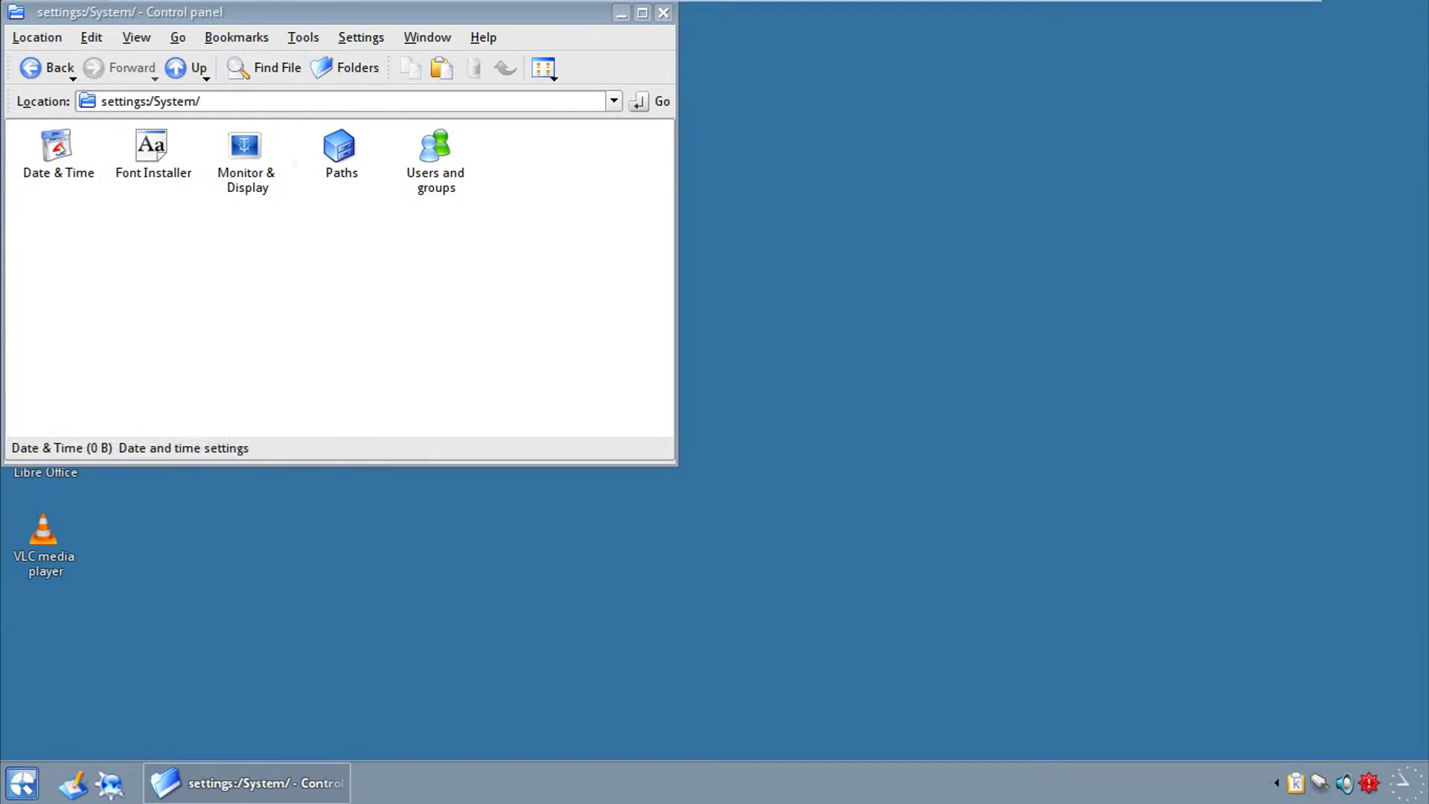
View Users and groups in KUser, then the TDE Components and TDE Resources settings.
{"action": "left_click", "coordinate": [435, 149]}
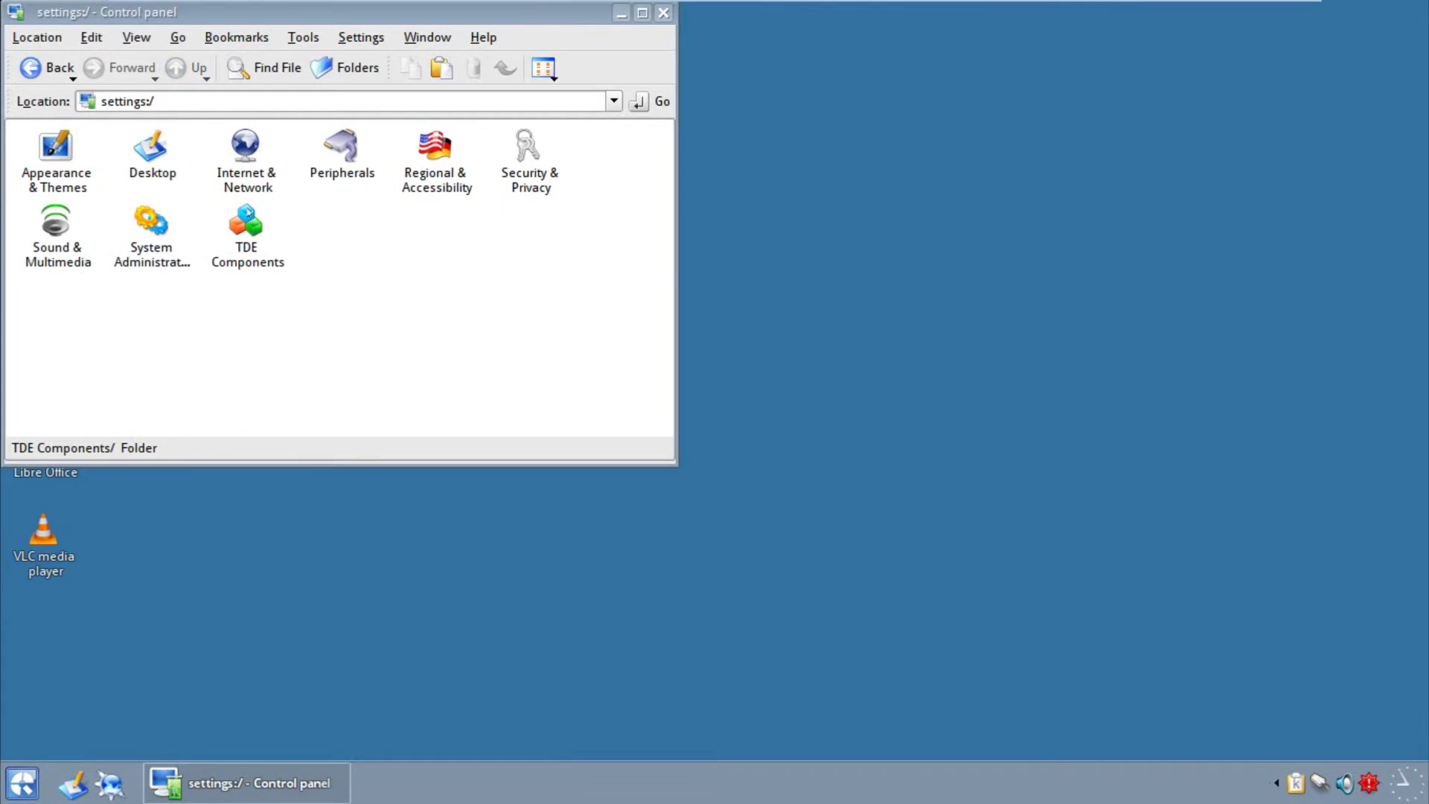
{"action": "left_click", "coordinate": [247, 215]}
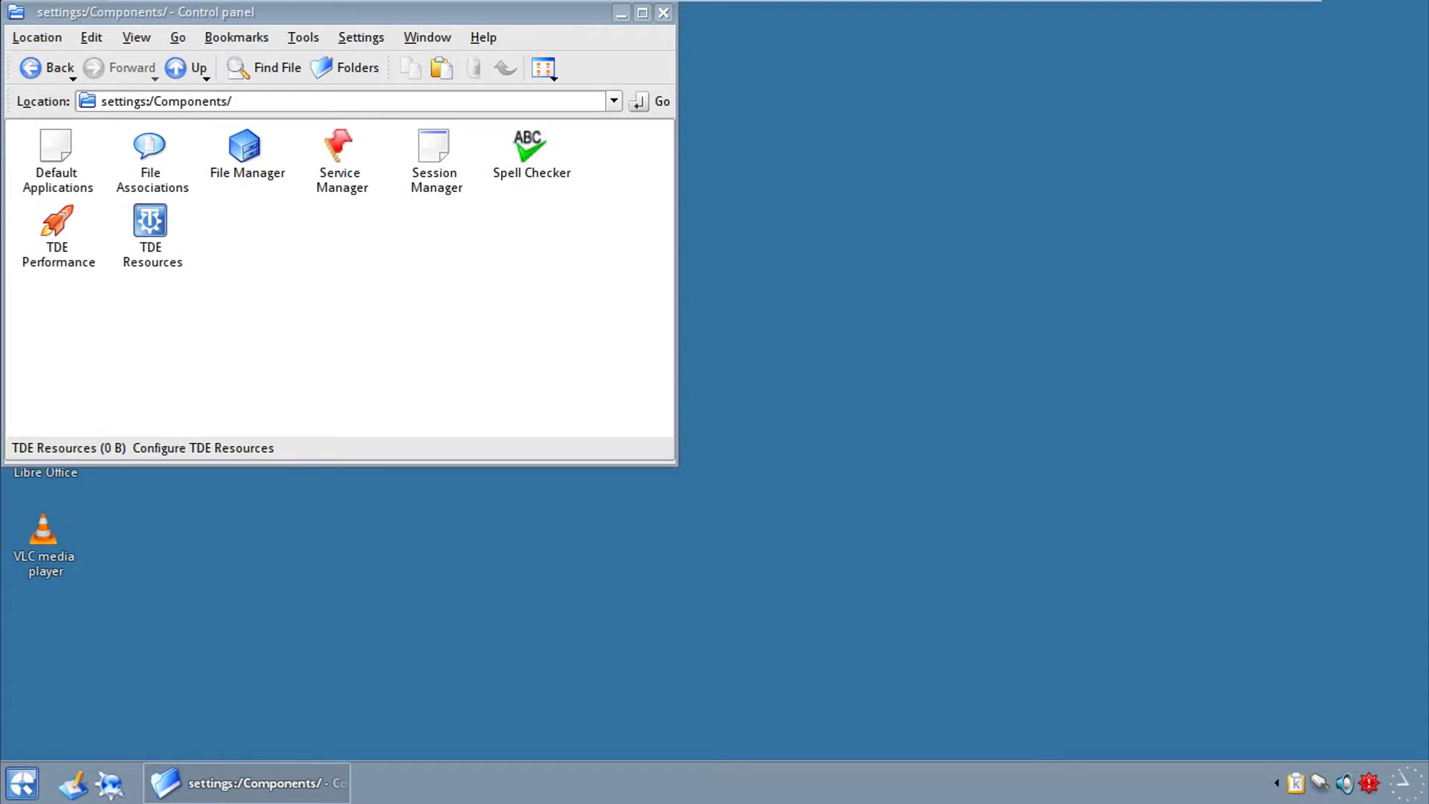
{"action": "left_click", "coordinate": [150, 224]}
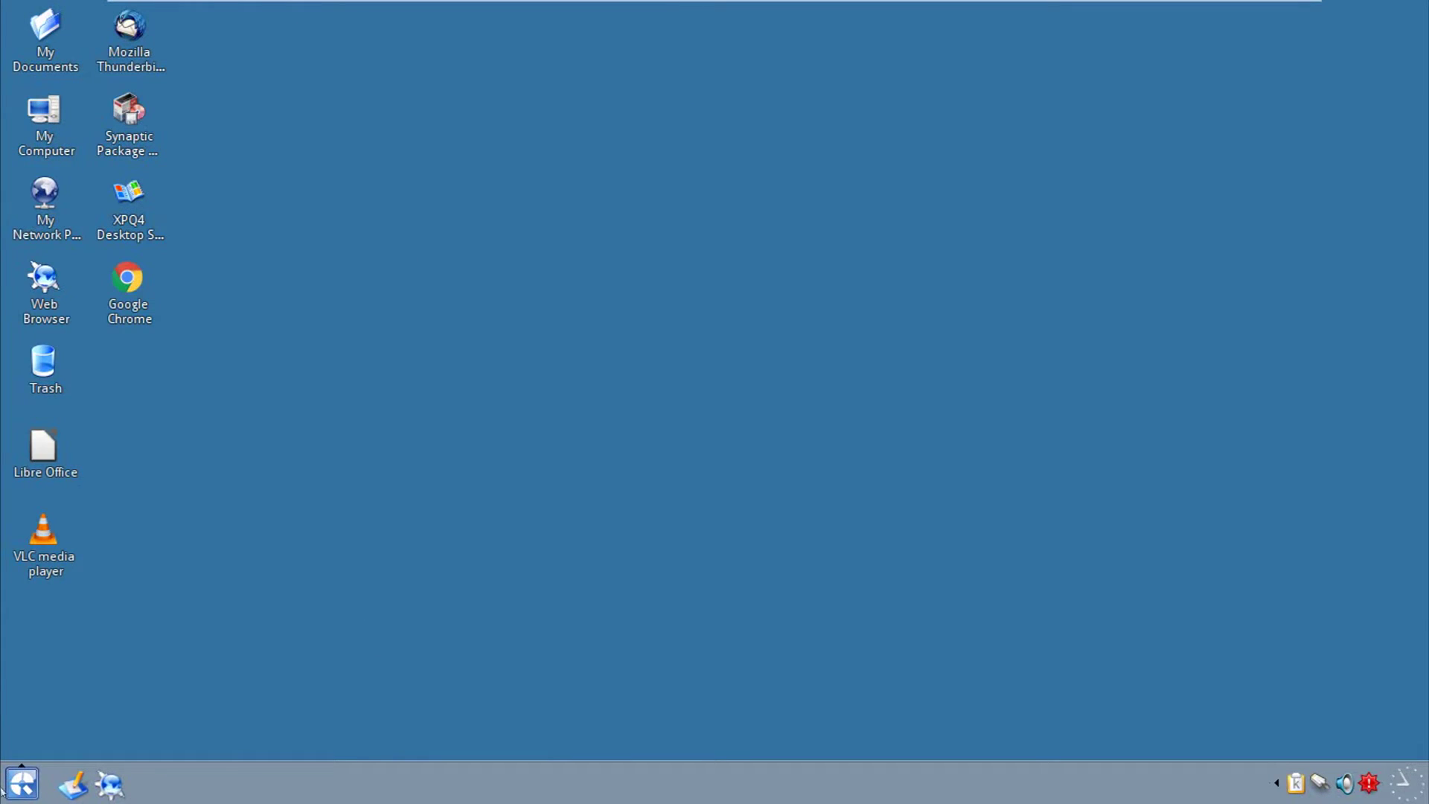
{"action": "left_click", "coordinate": [3, 791]}
Browse the Programs menu: Accessories, Autostart, Games, Google Chrome, Libre Office, Mozilla Thunderbird.
{"action": "left_click", "coordinate": [130, 693]}
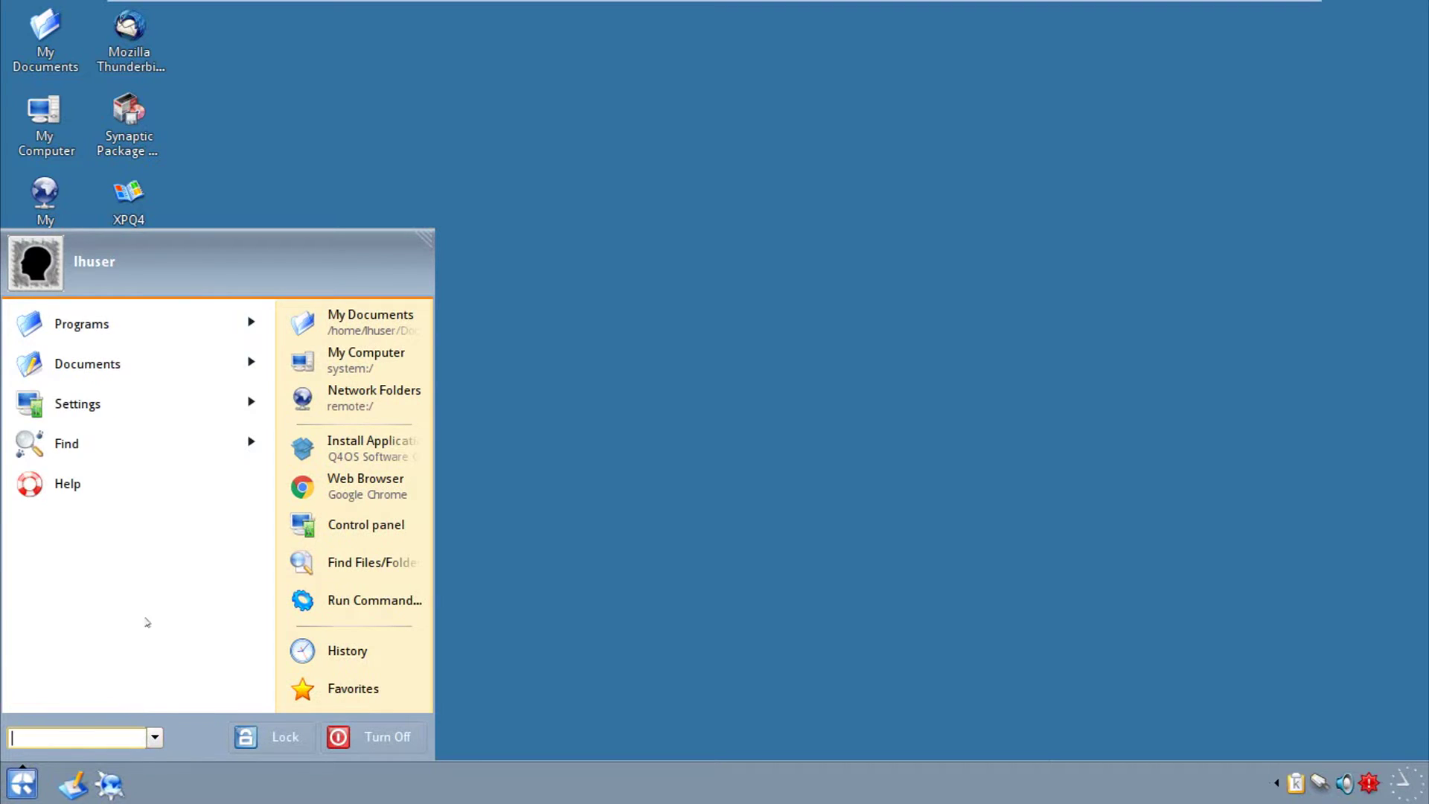
{"action": "left_click", "coordinate": [217, 331]}
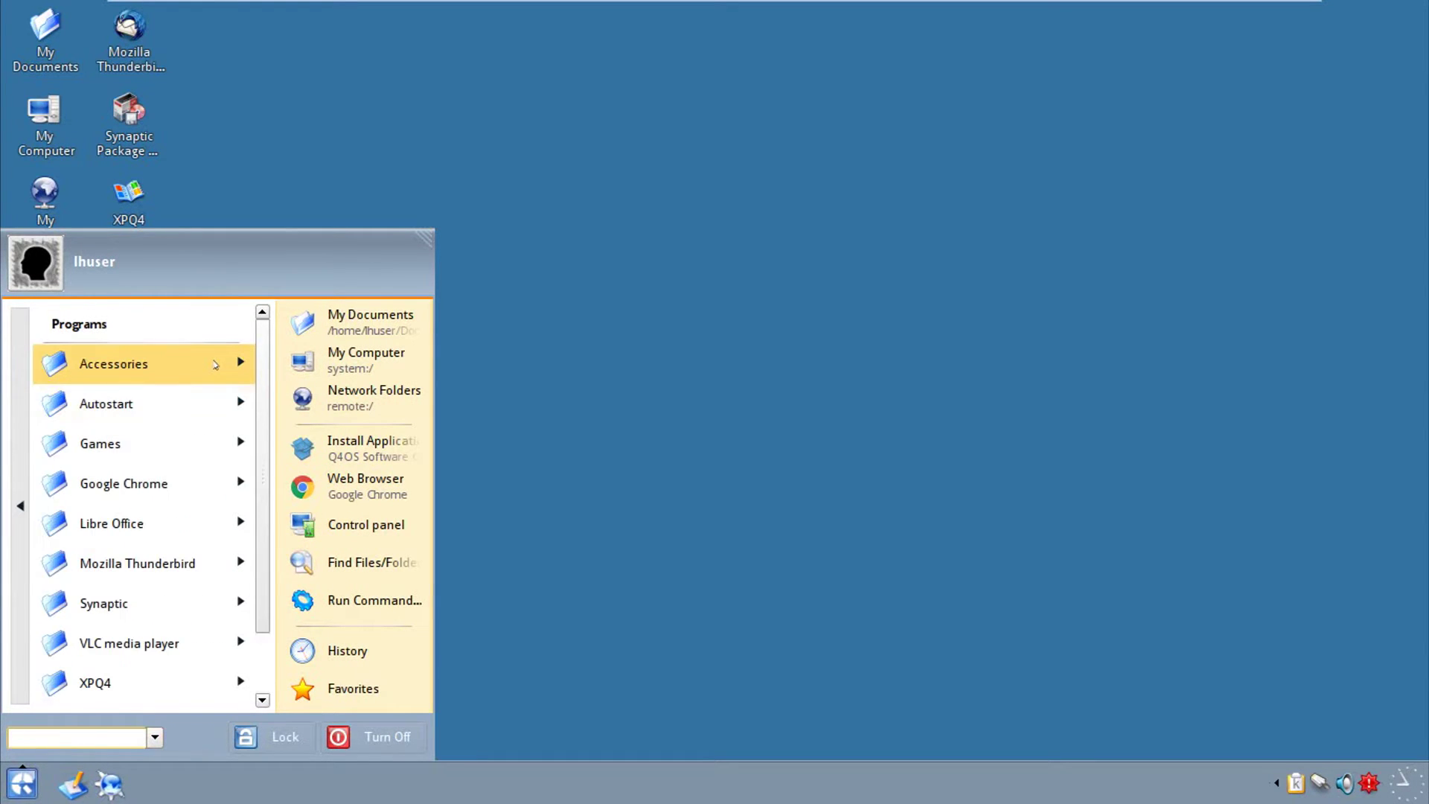
{"action": "left_click", "coordinate": [216, 365]}
{"action": "key", "text": "Down"}
{"action": "key", "text": "Down"}
{"action": "key", "text": "Down"}
{"action": "key", "text": "Down"}
{"action": "key", "text": "Down"}
{"action": "key", "text": "Down"}
{"action": "key", "text": "Down"}
{"action": "key", "text": "Down"}
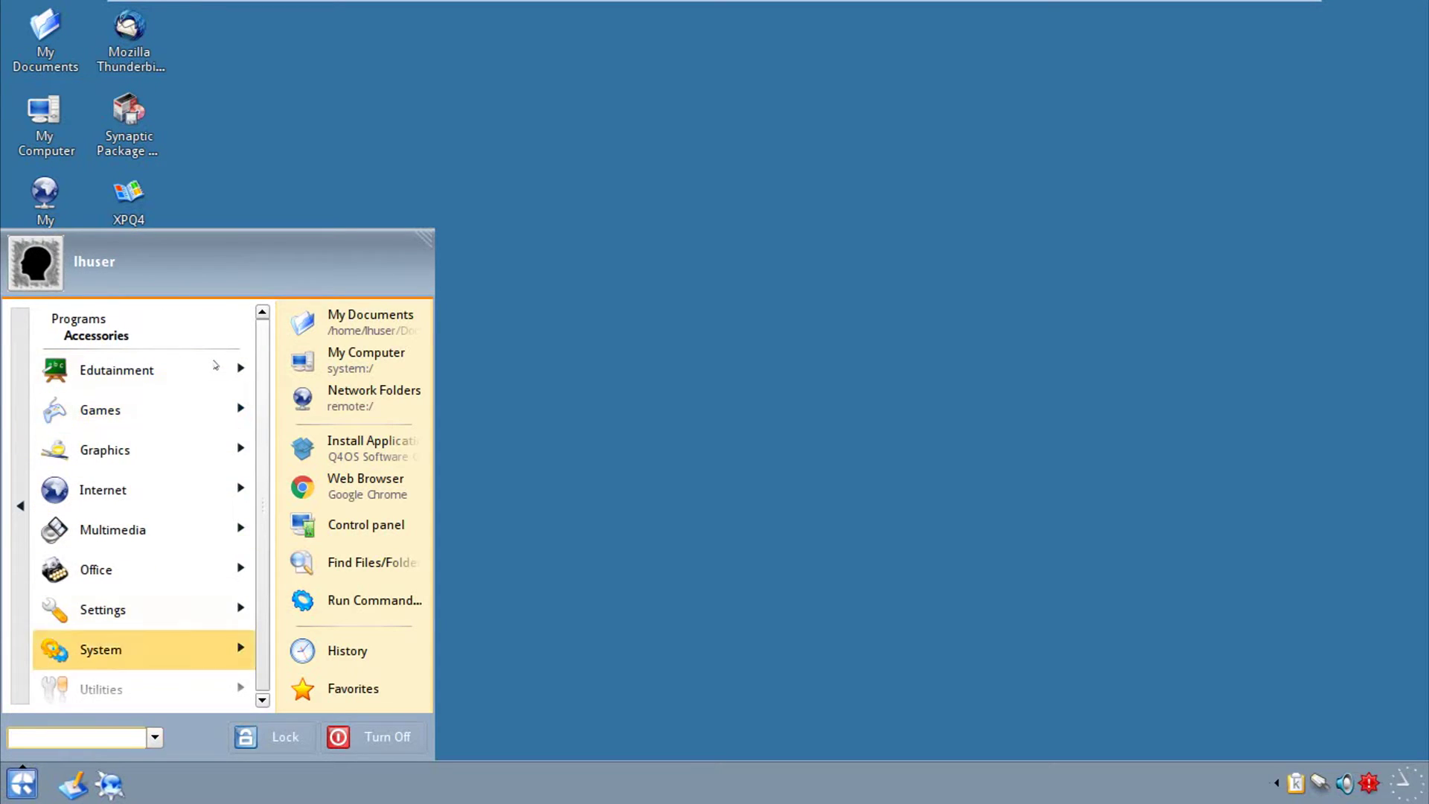
{"action": "key", "text": "Left"}
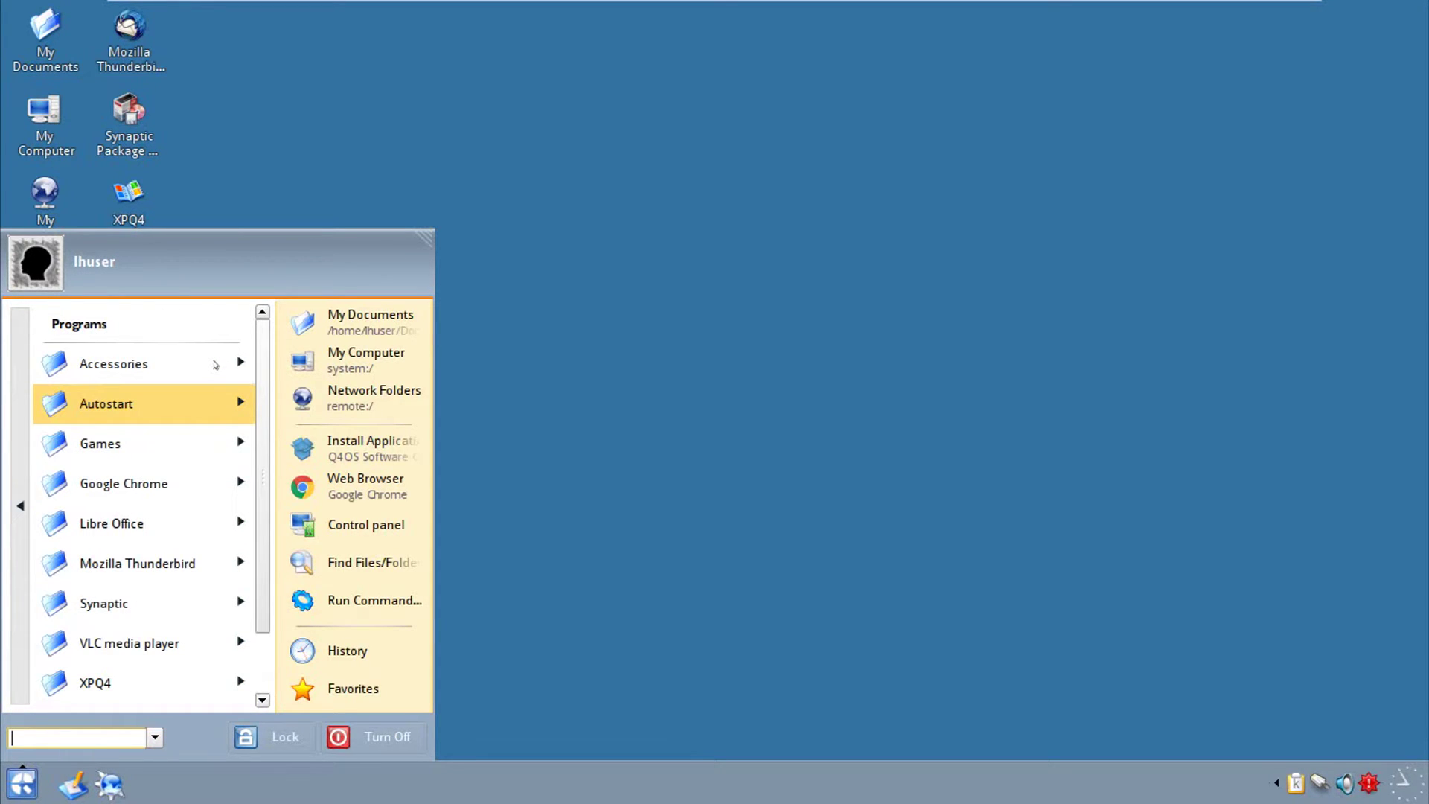
{"action": "key", "text": "Up"}
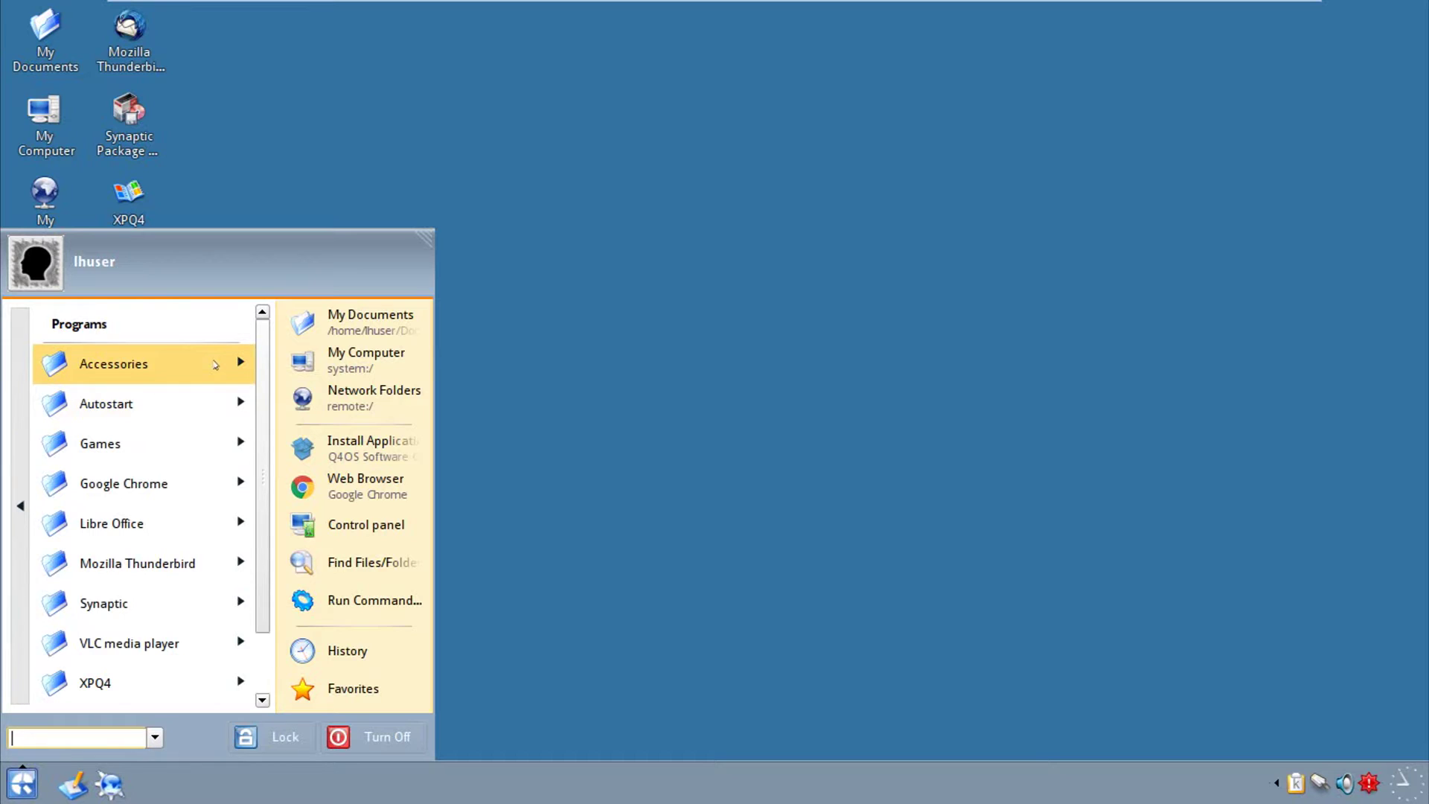
{"action": "key", "text": "Down"}
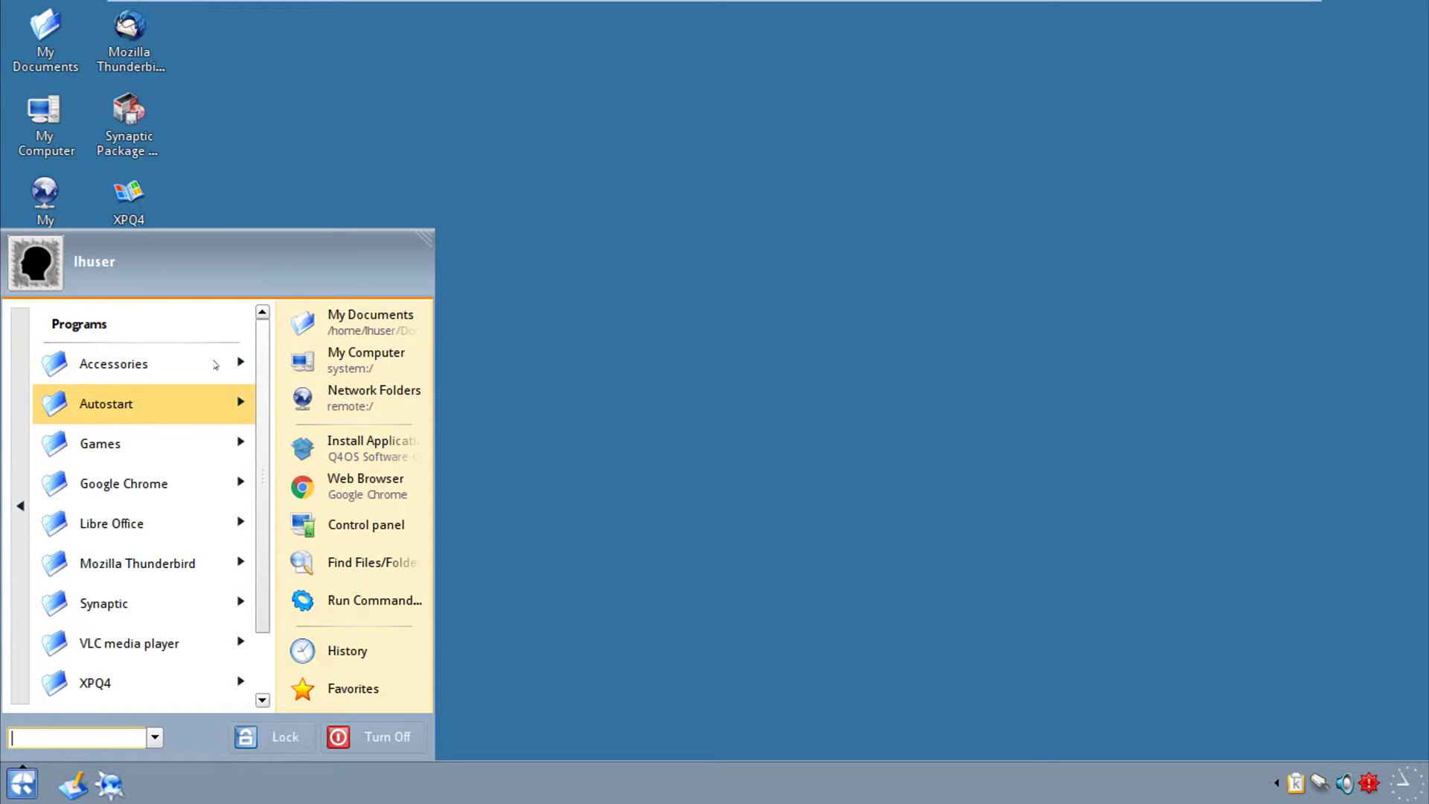
{"action": "key", "text": "Right"}
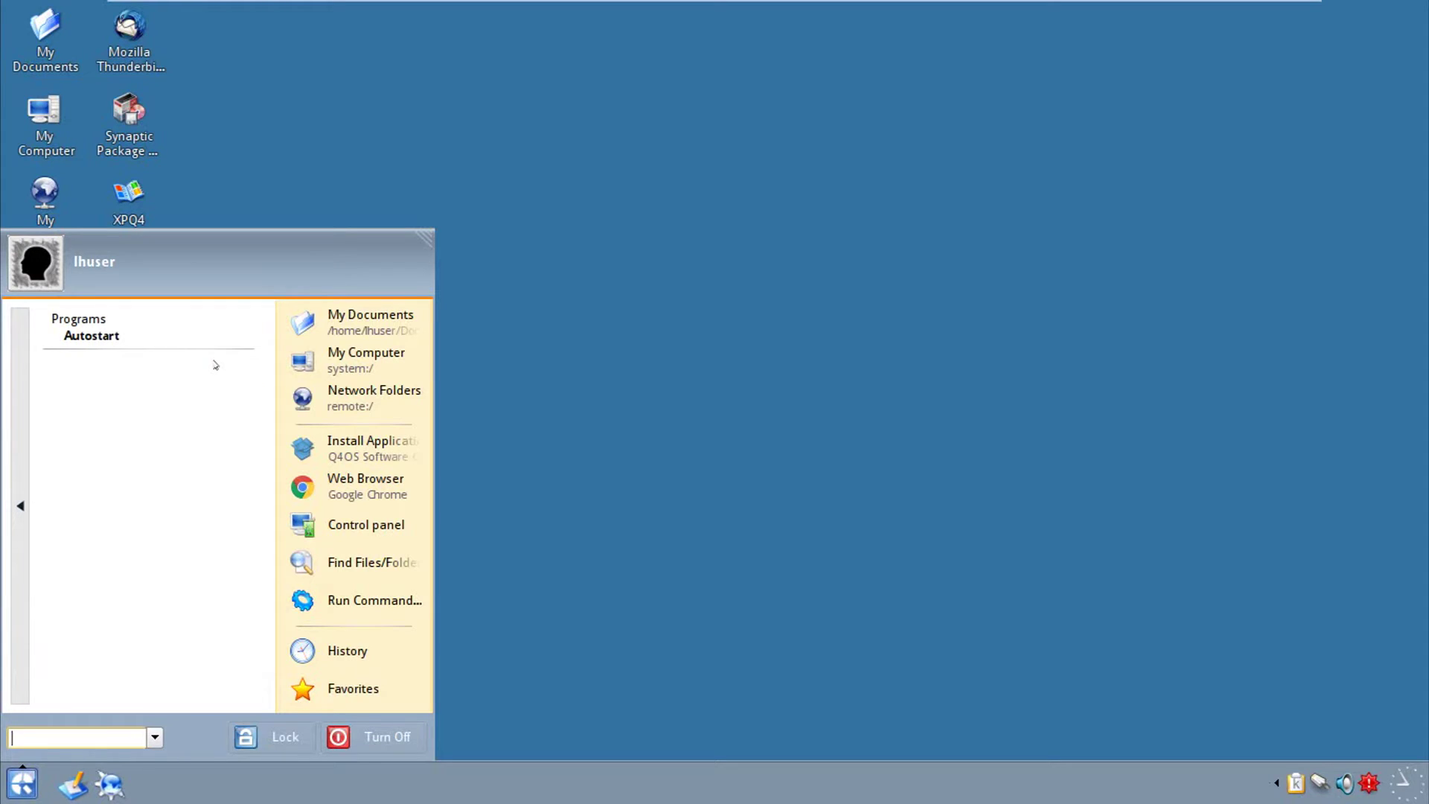
{"action": "key", "text": "Left"}
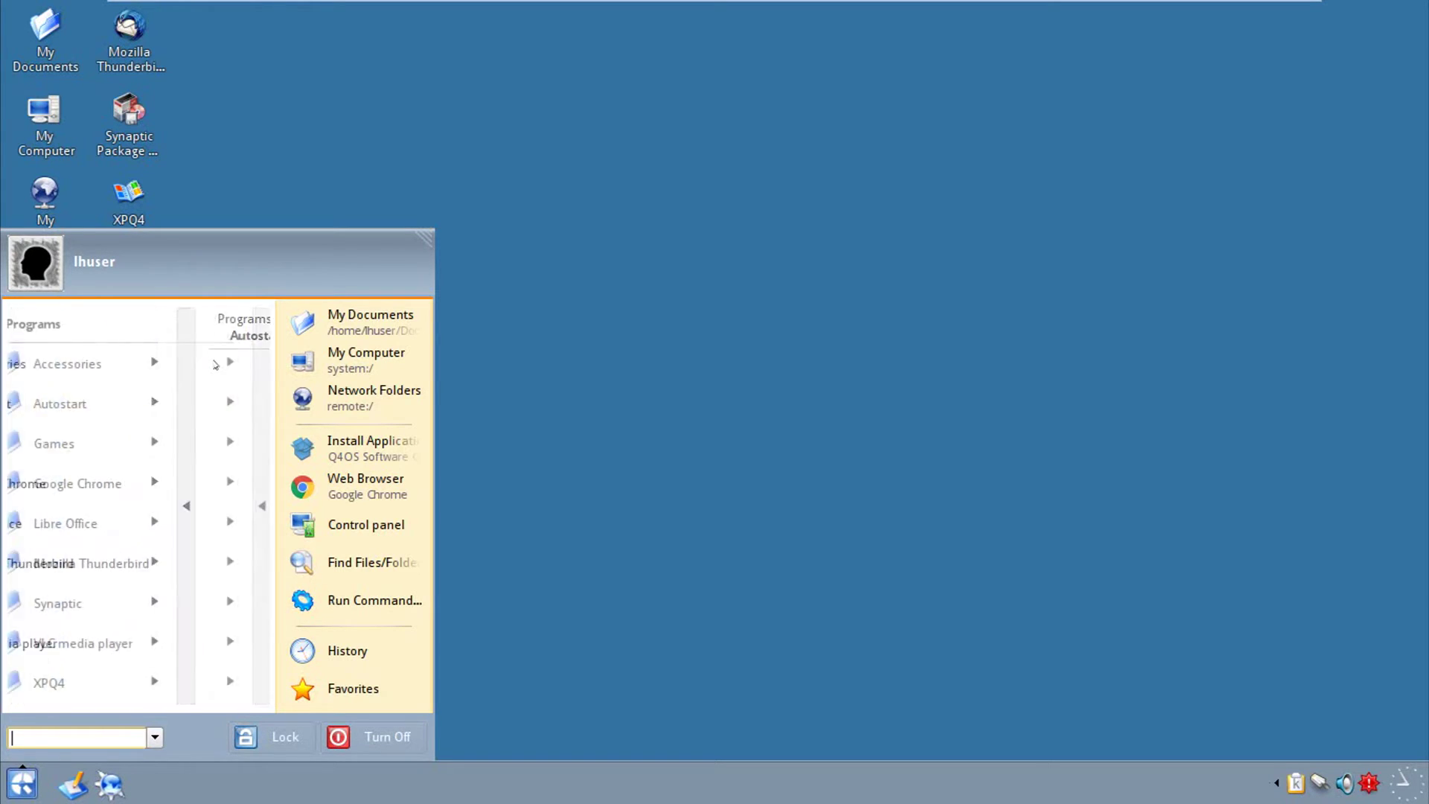
{"action": "key", "text": "Down"}
{"action": "key", "text": "Right"}
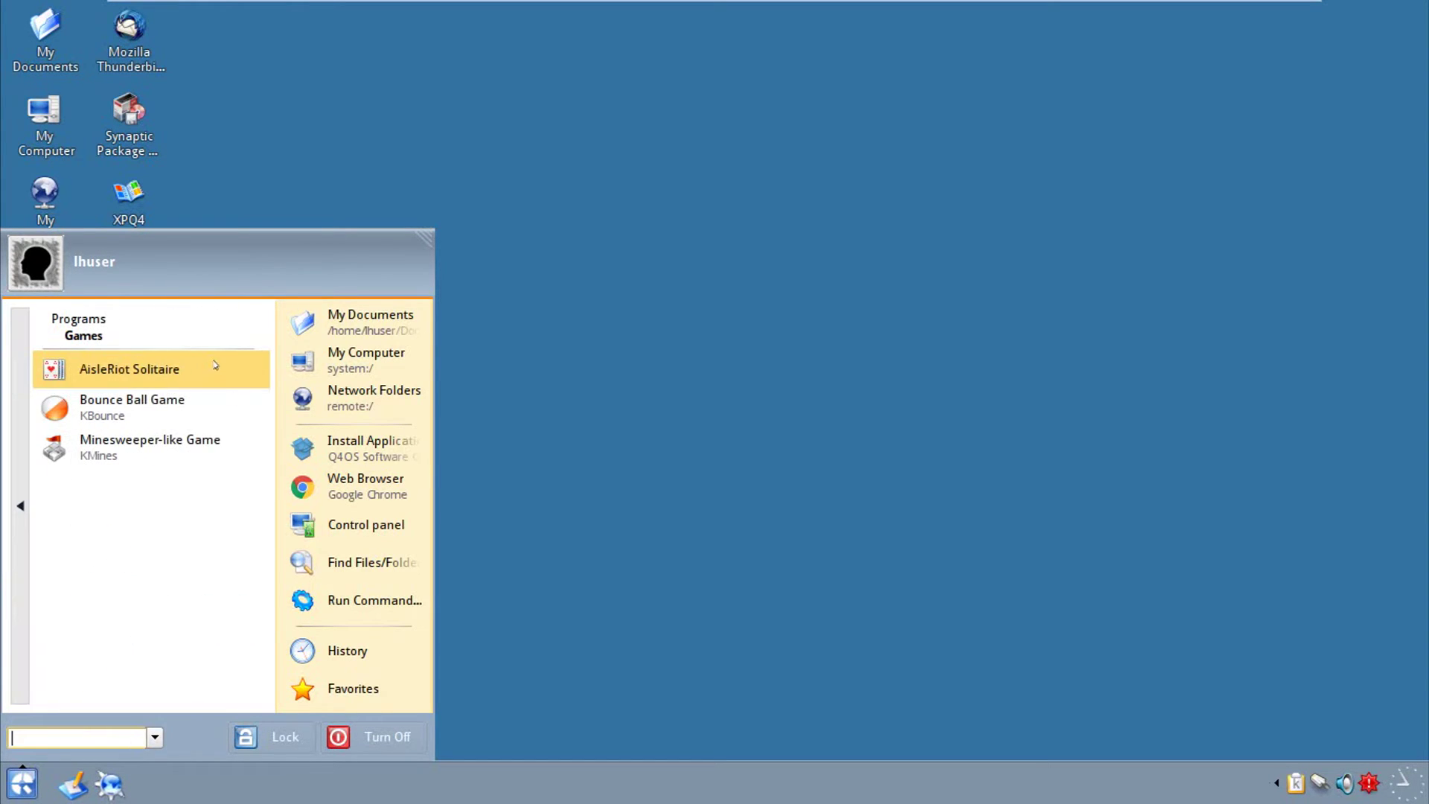
{"action": "key", "text": "Left"}
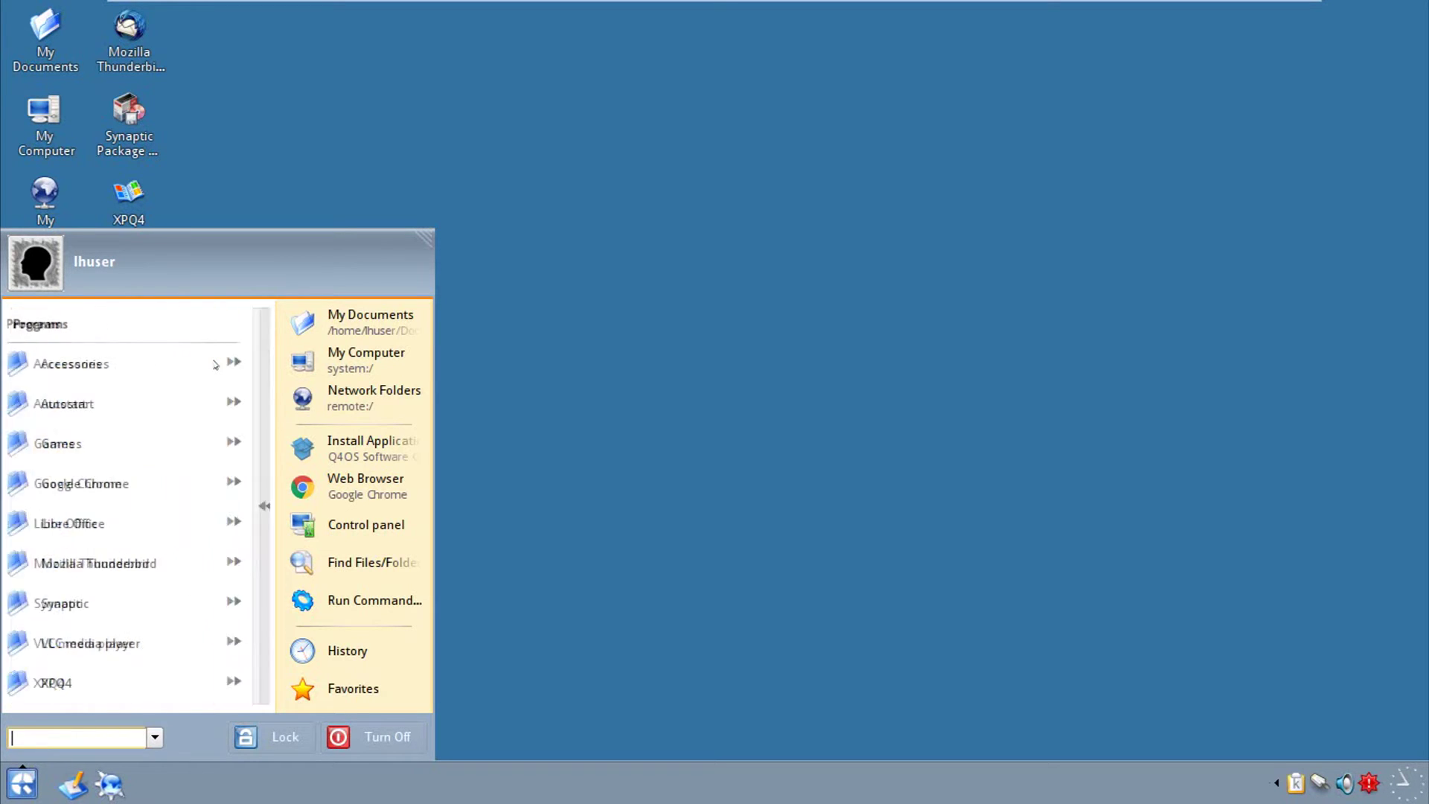
{"action": "key", "text": "Down"}
{"action": "key", "text": "Right"}
{"action": "key", "text": "Left"}
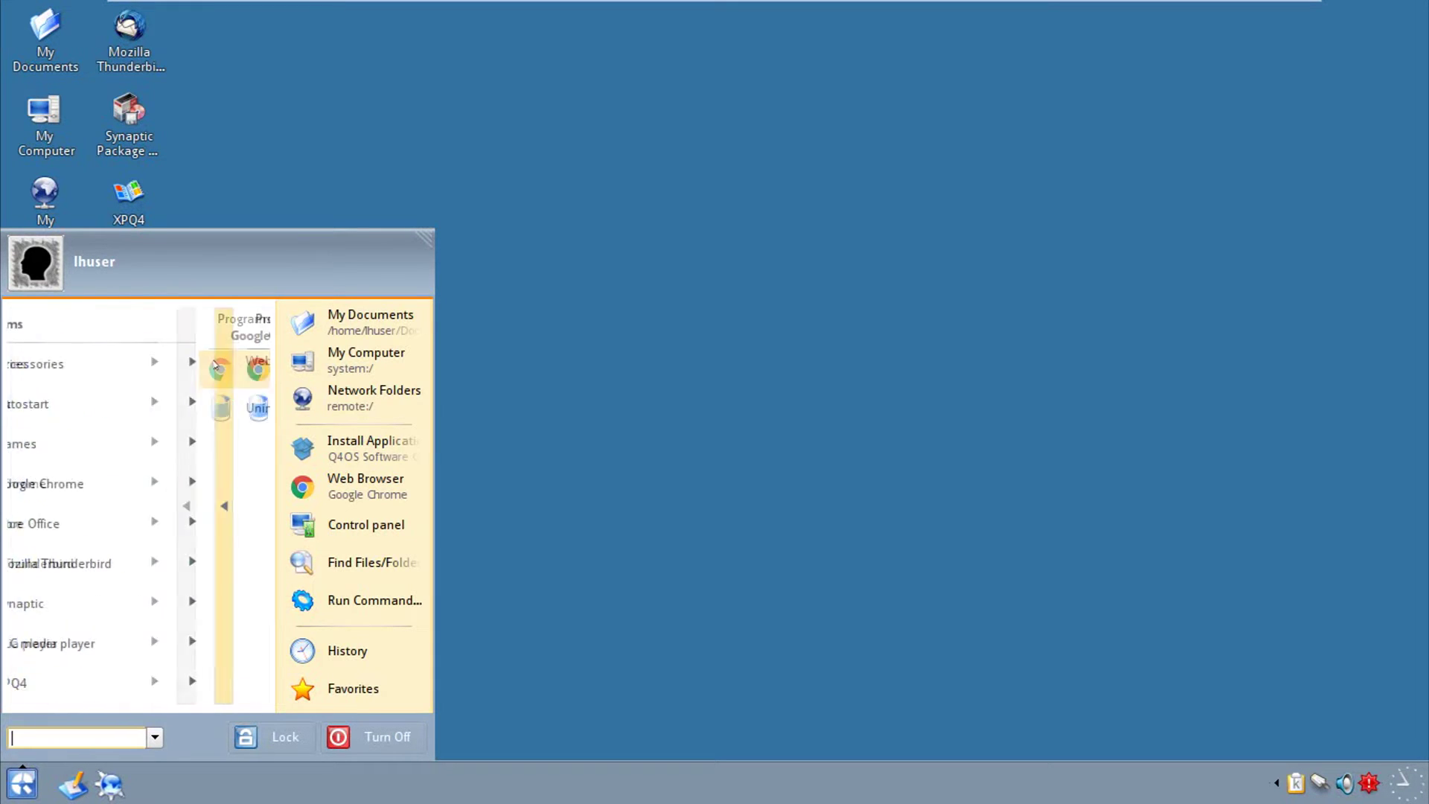
{"action": "key", "text": "Down"}
{"action": "key", "text": "Right"}
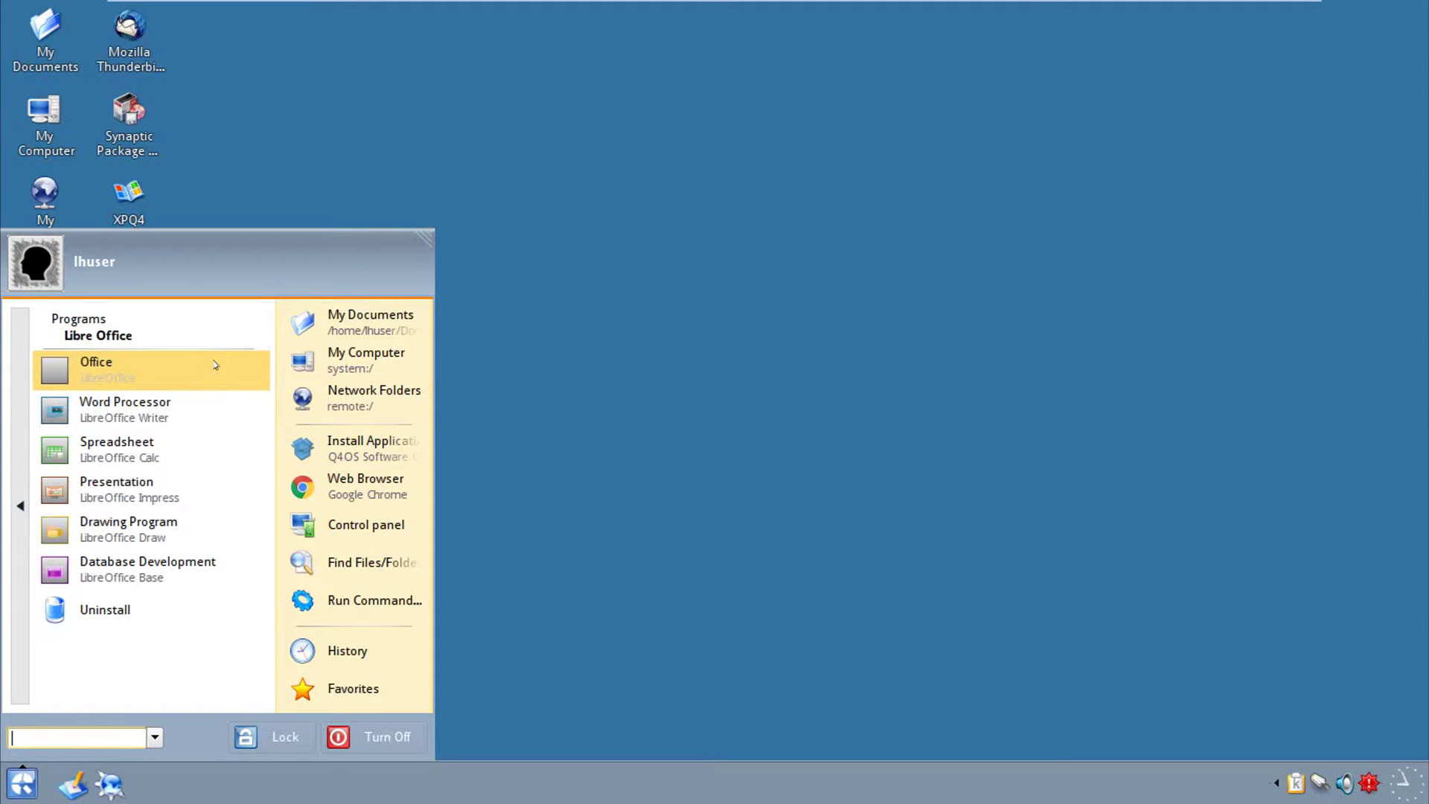
{"action": "key", "text": "Left"}
{"action": "key", "text": "Down"}
{"action": "key", "text": "Right"}
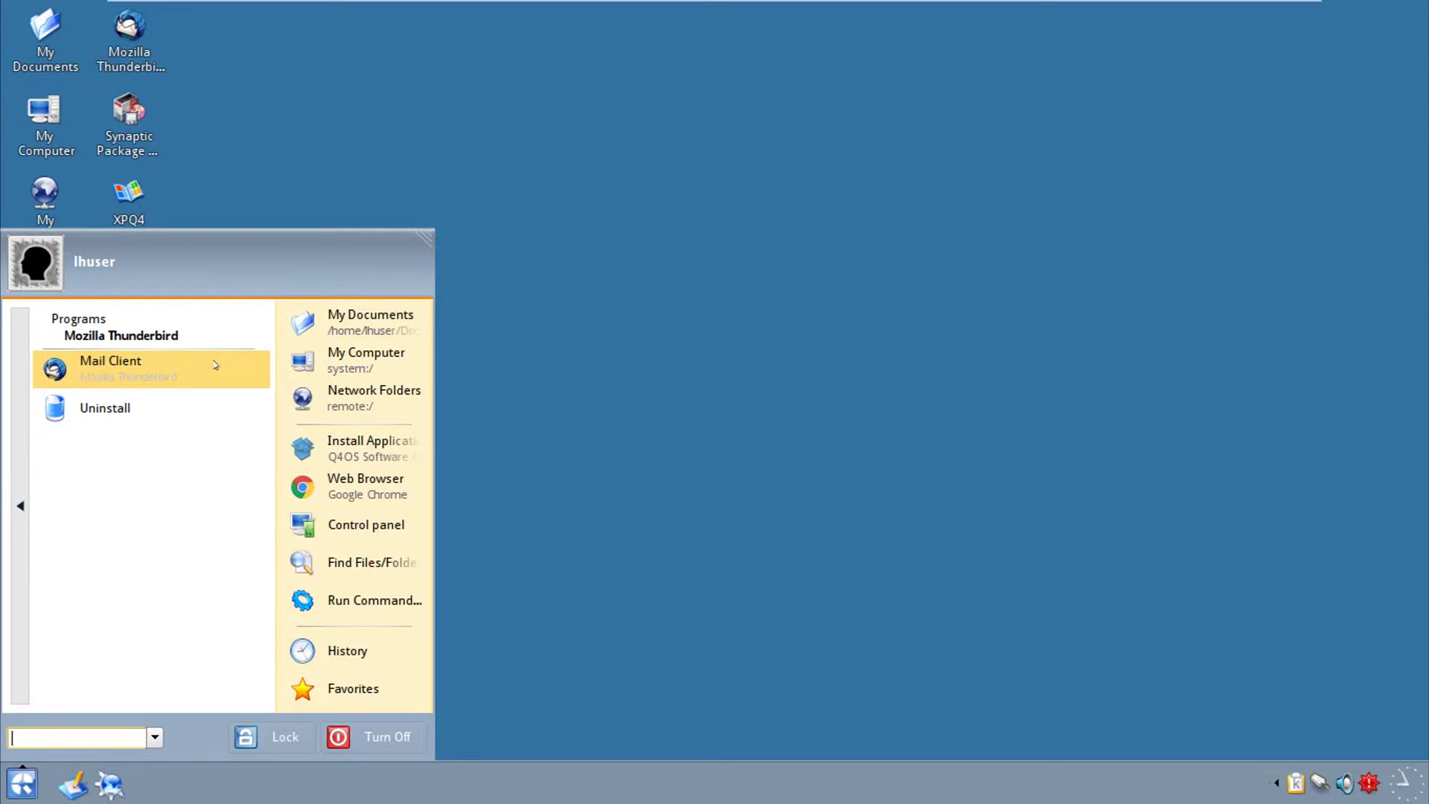
Look through the Synaptic, VLC media player and XPQ4 program entries.
{"action": "key", "text": "Left"}
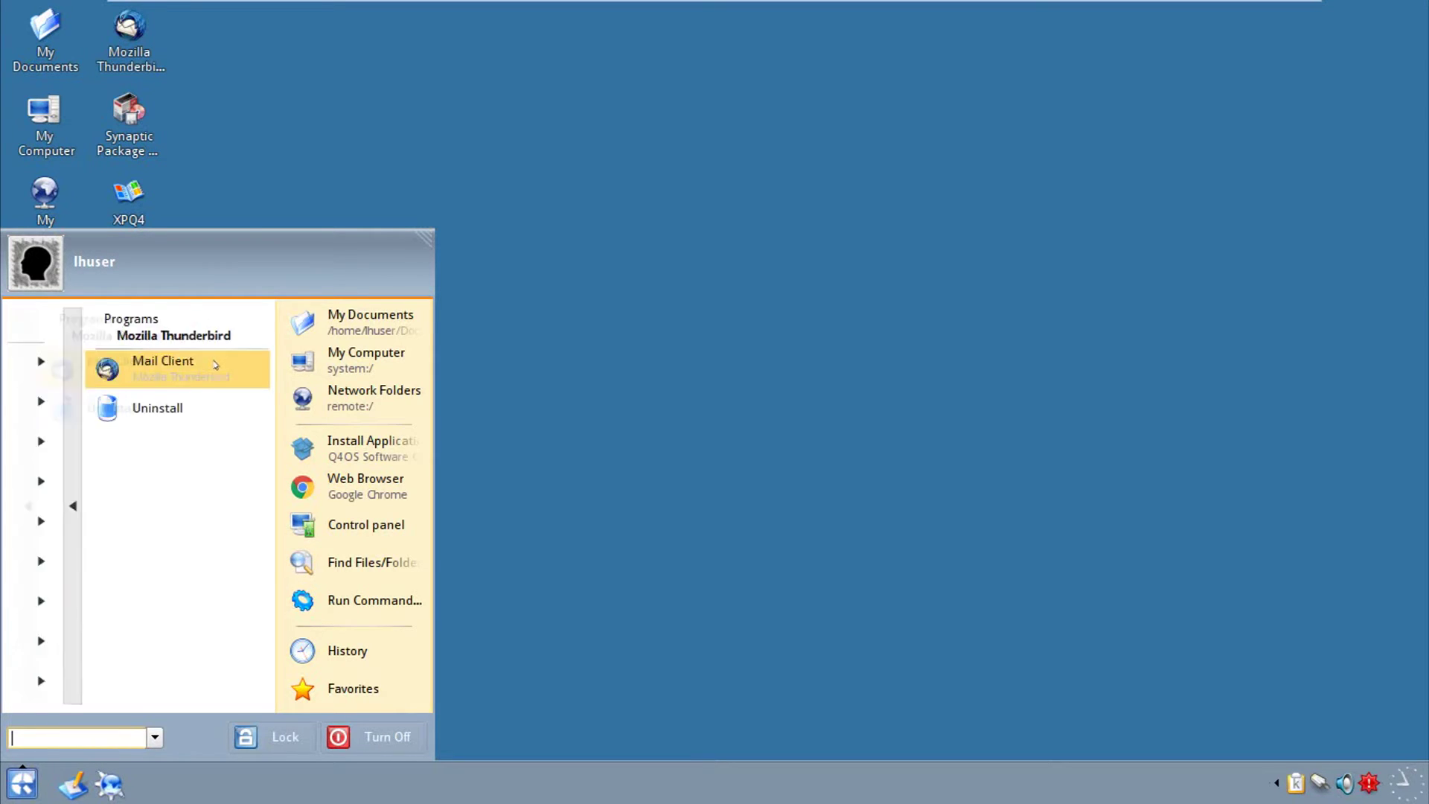
{"action": "key", "text": "Down"}
{"action": "key", "text": "Right"}
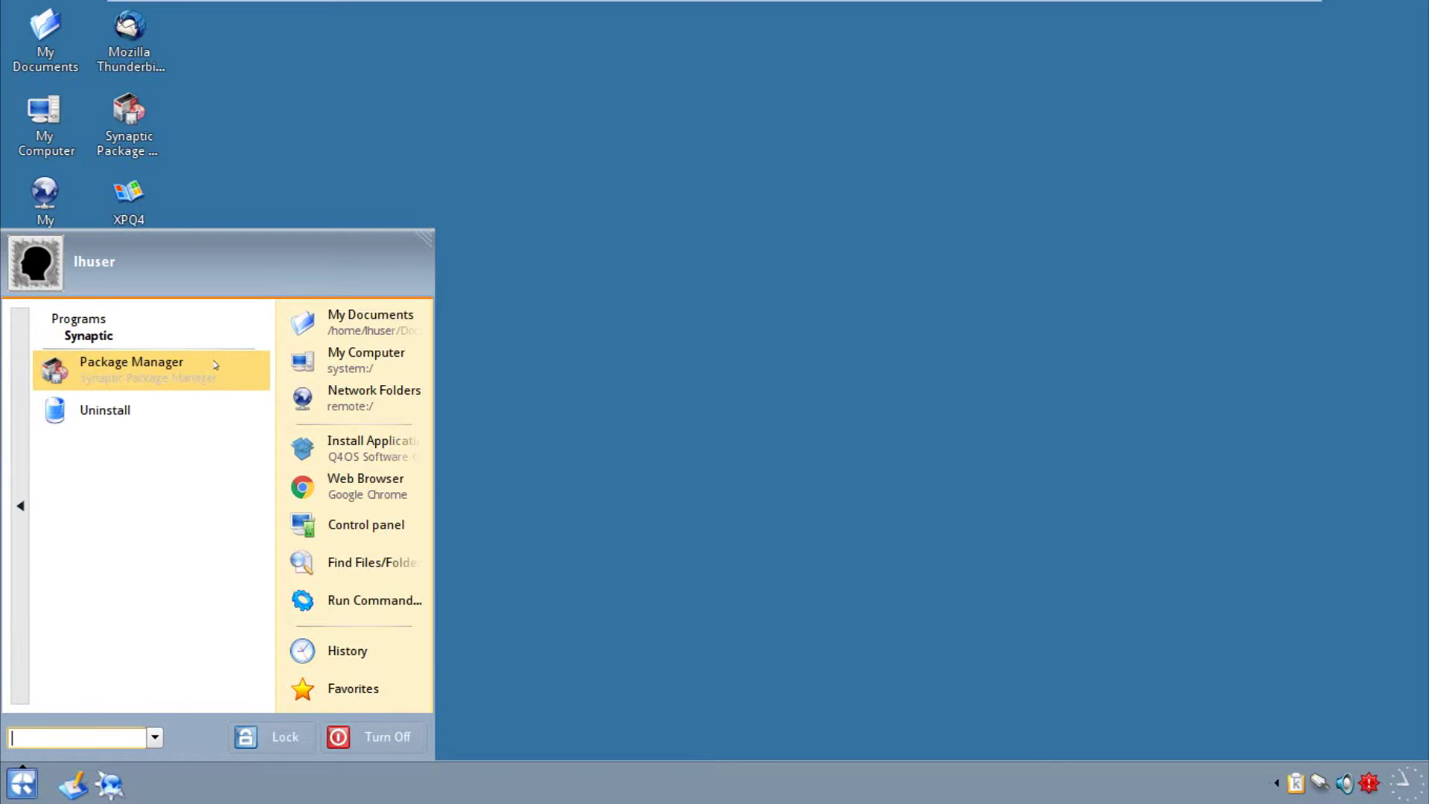
{"action": "key", "text": "Left"}
{"action": "key", "text": "Right"}
{"action": "key", "text": "Down"}
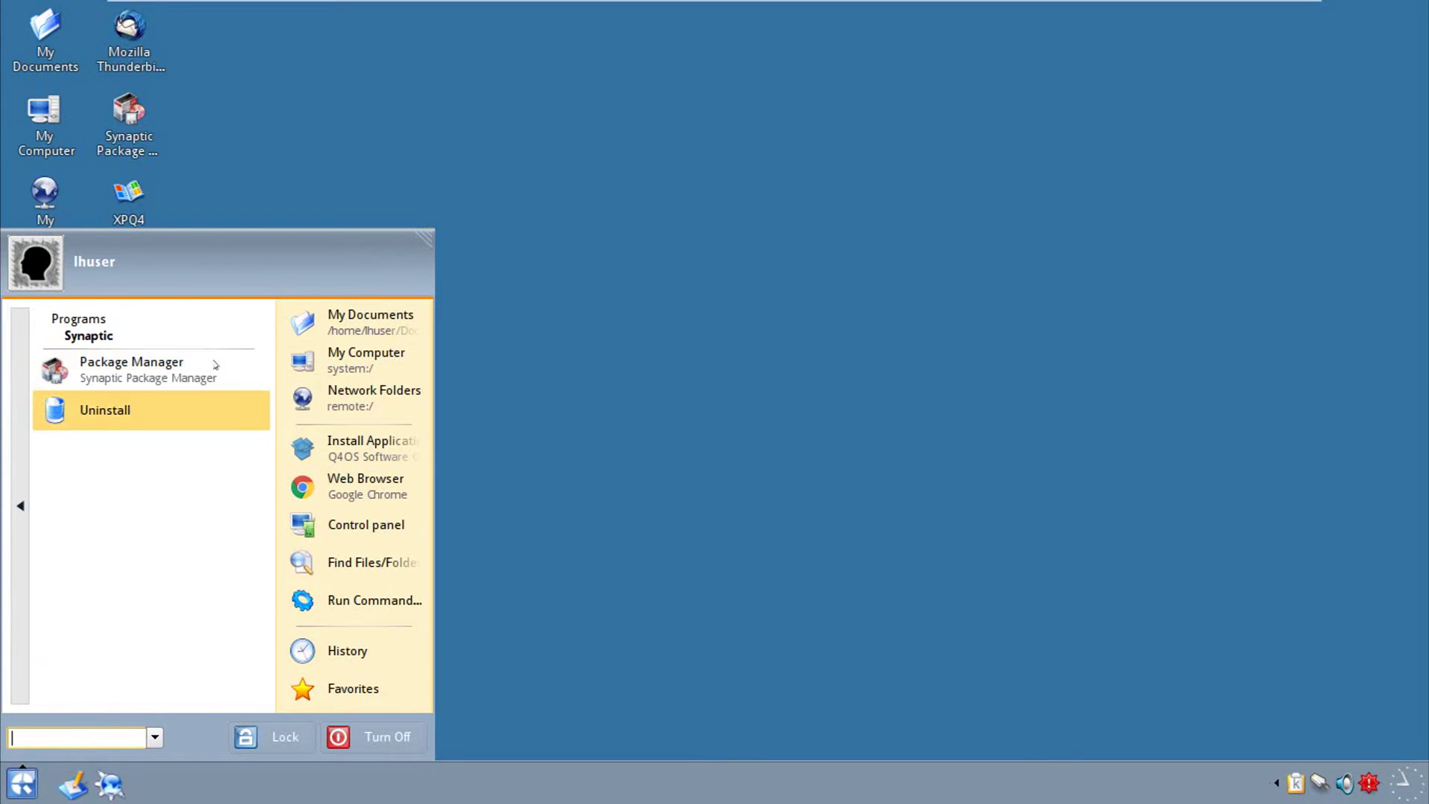
{"action": "key", "text": "Left"}
{"action": "key", "text": "Down"}
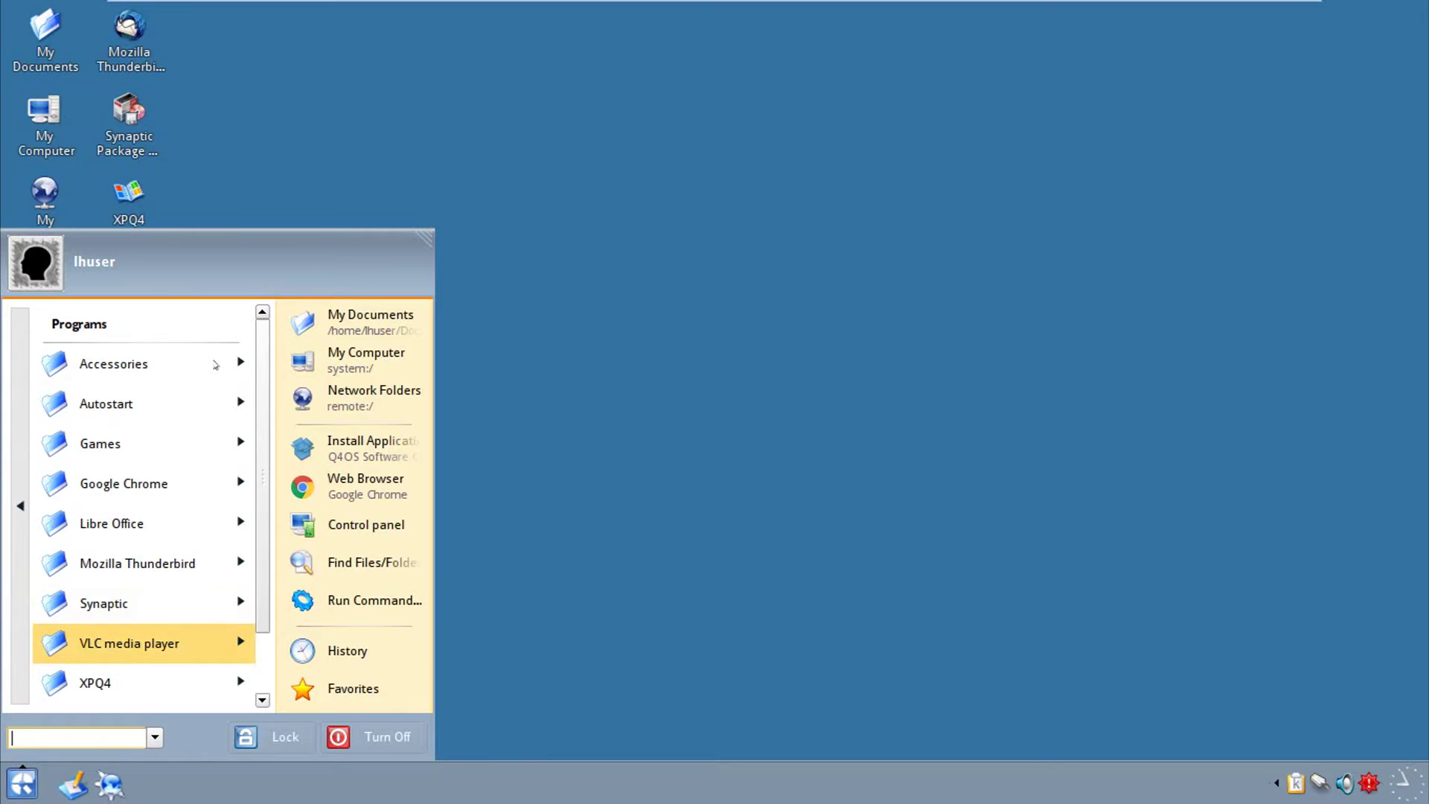
{"action": "key", "text": "Right"}
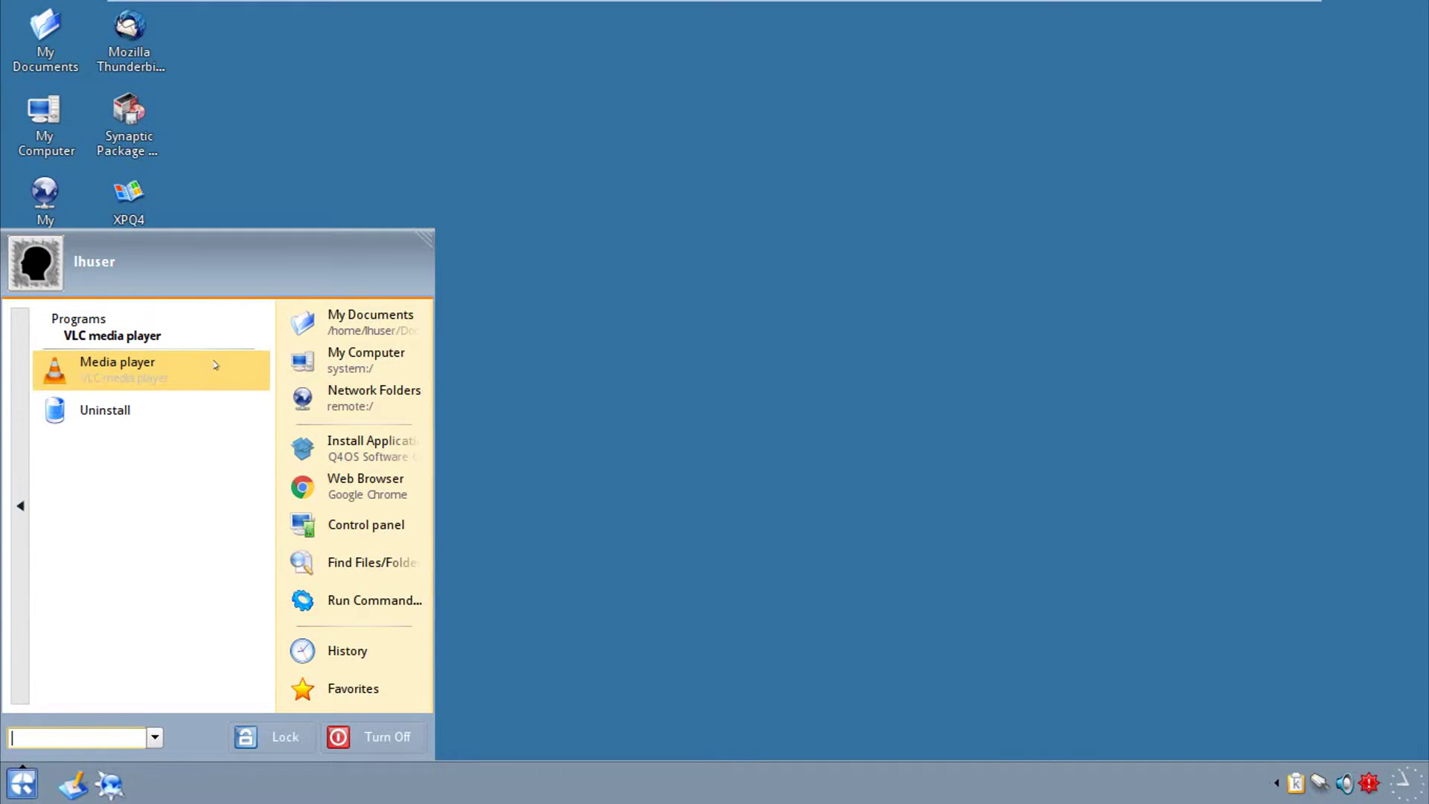
{"action": "key", "text": "Left"}
{"action": "key", "text": "Down"}
{"action": "key", "text": "Right"}
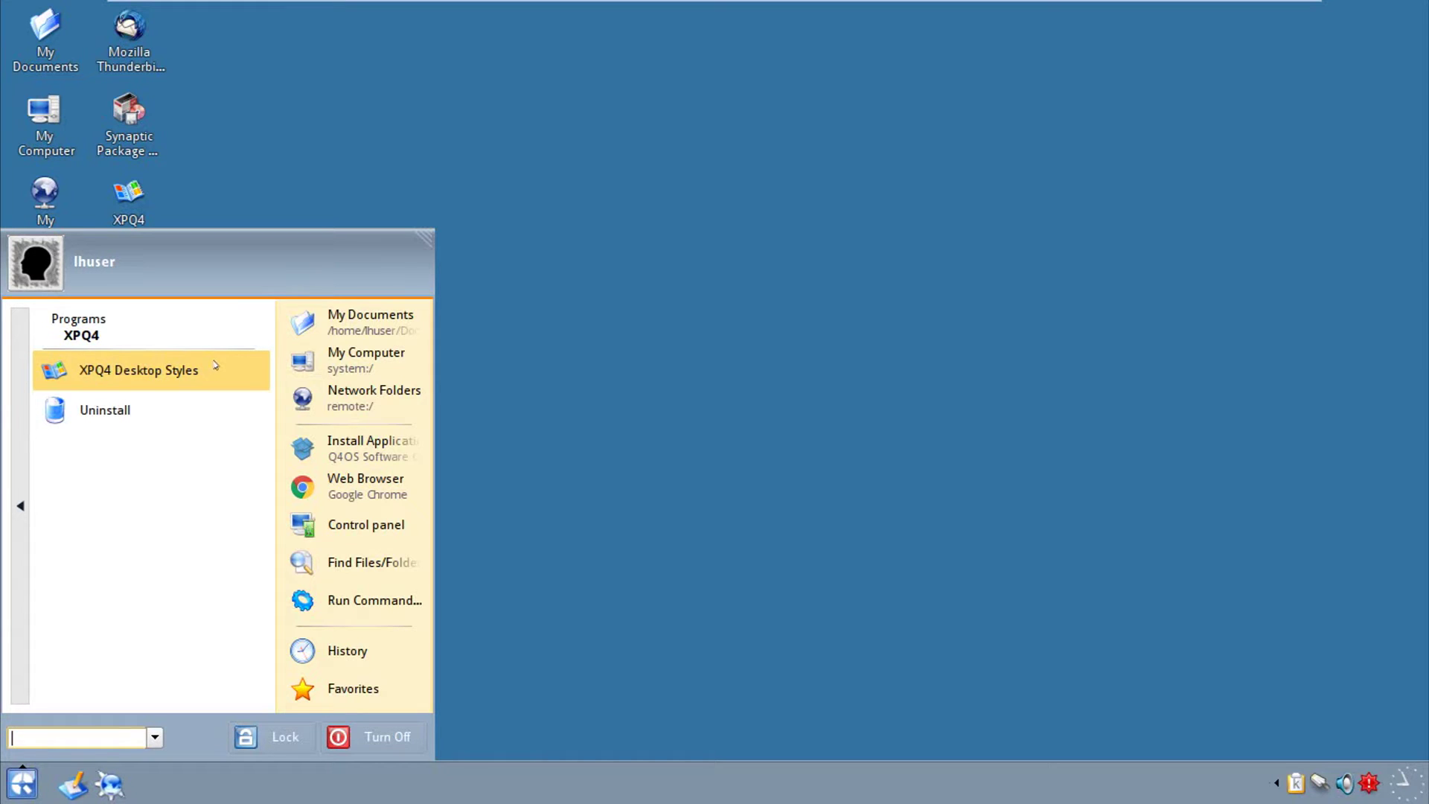
Launch the Terminal Program from the Programs list.
{"action": "key", "text": "Left"}
{"action": "key", "text": "Down"}
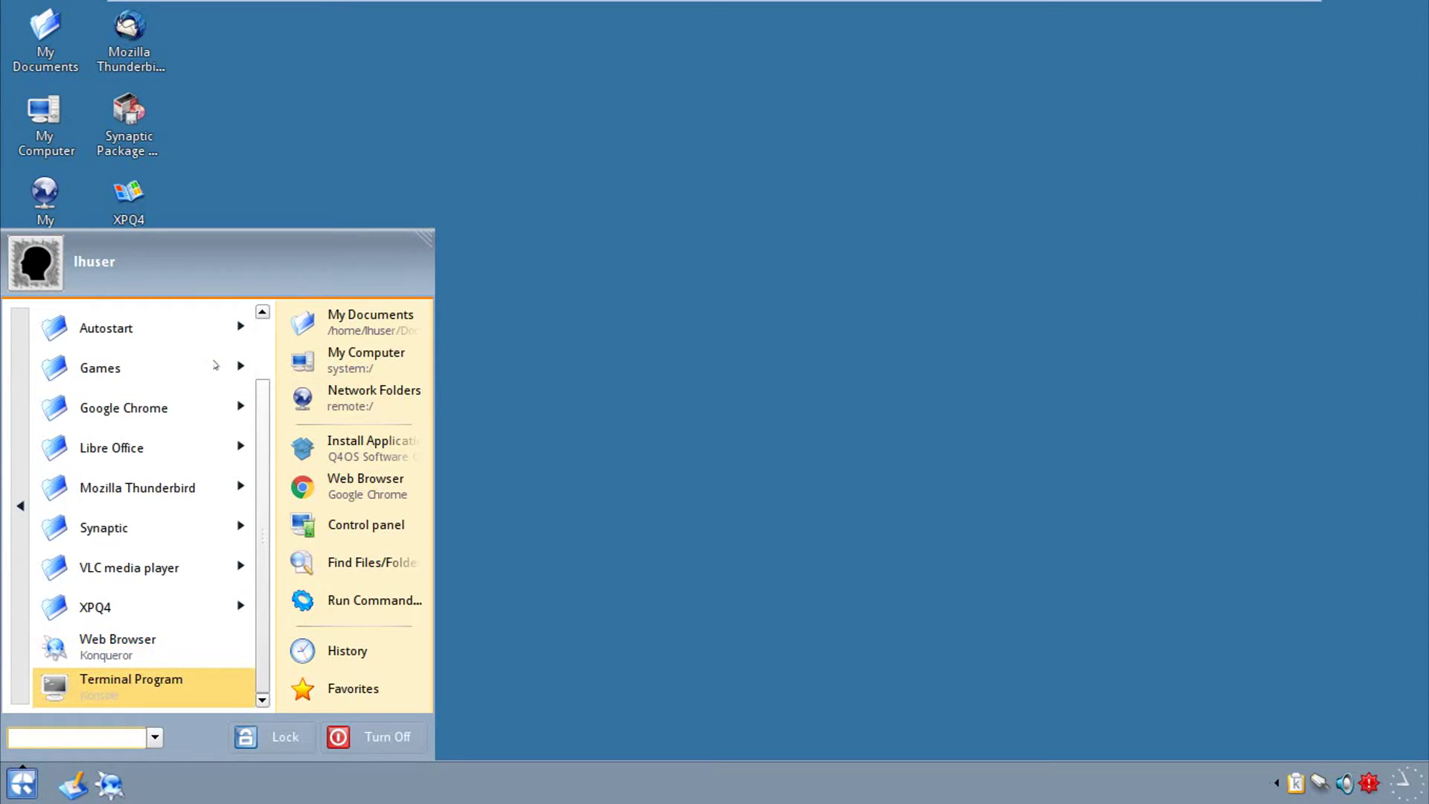
{"action": "key", "text": "Return"}
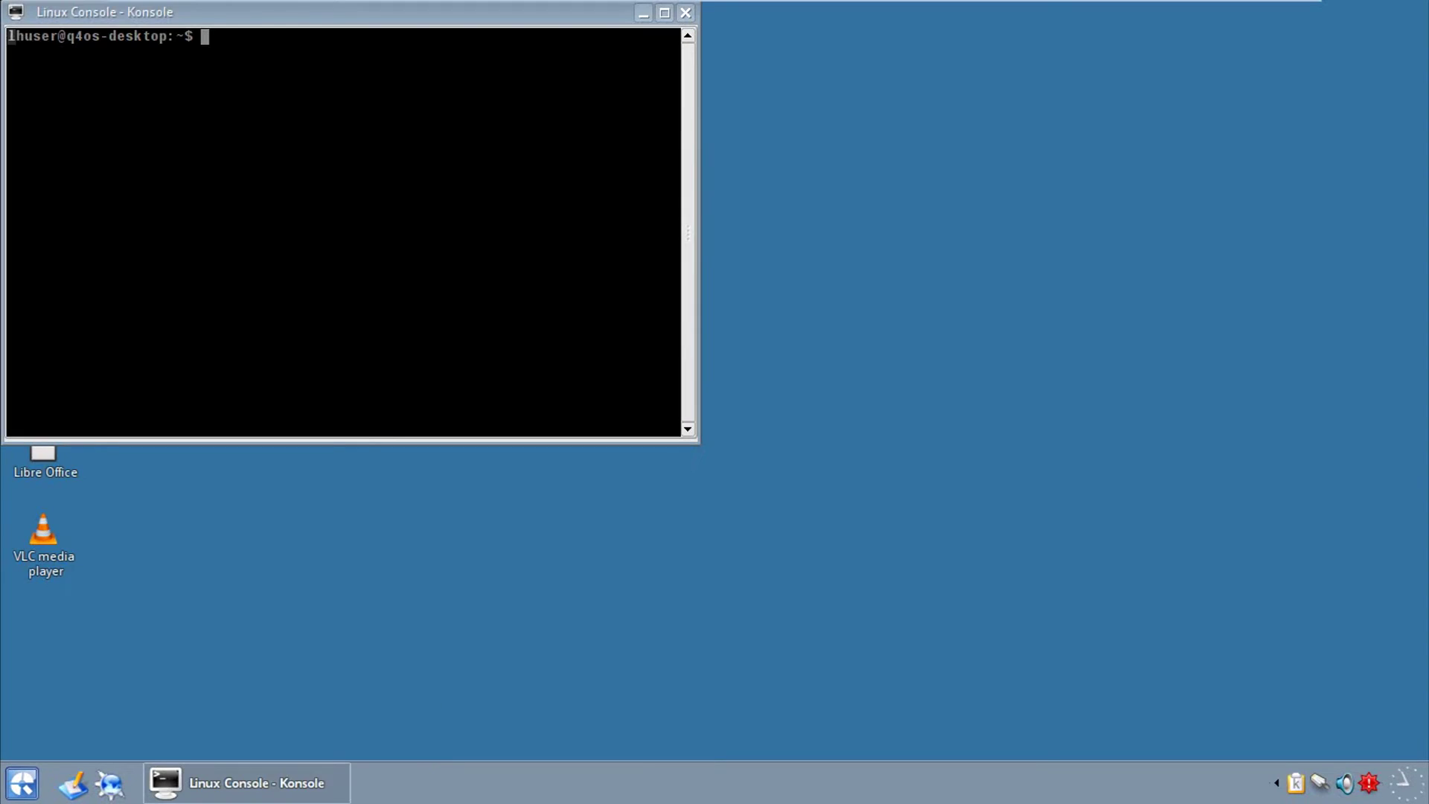
Run uname -r to print the kernel version 3.16.0-4-amd64.
{"action": "type", "text": "uname -r"}
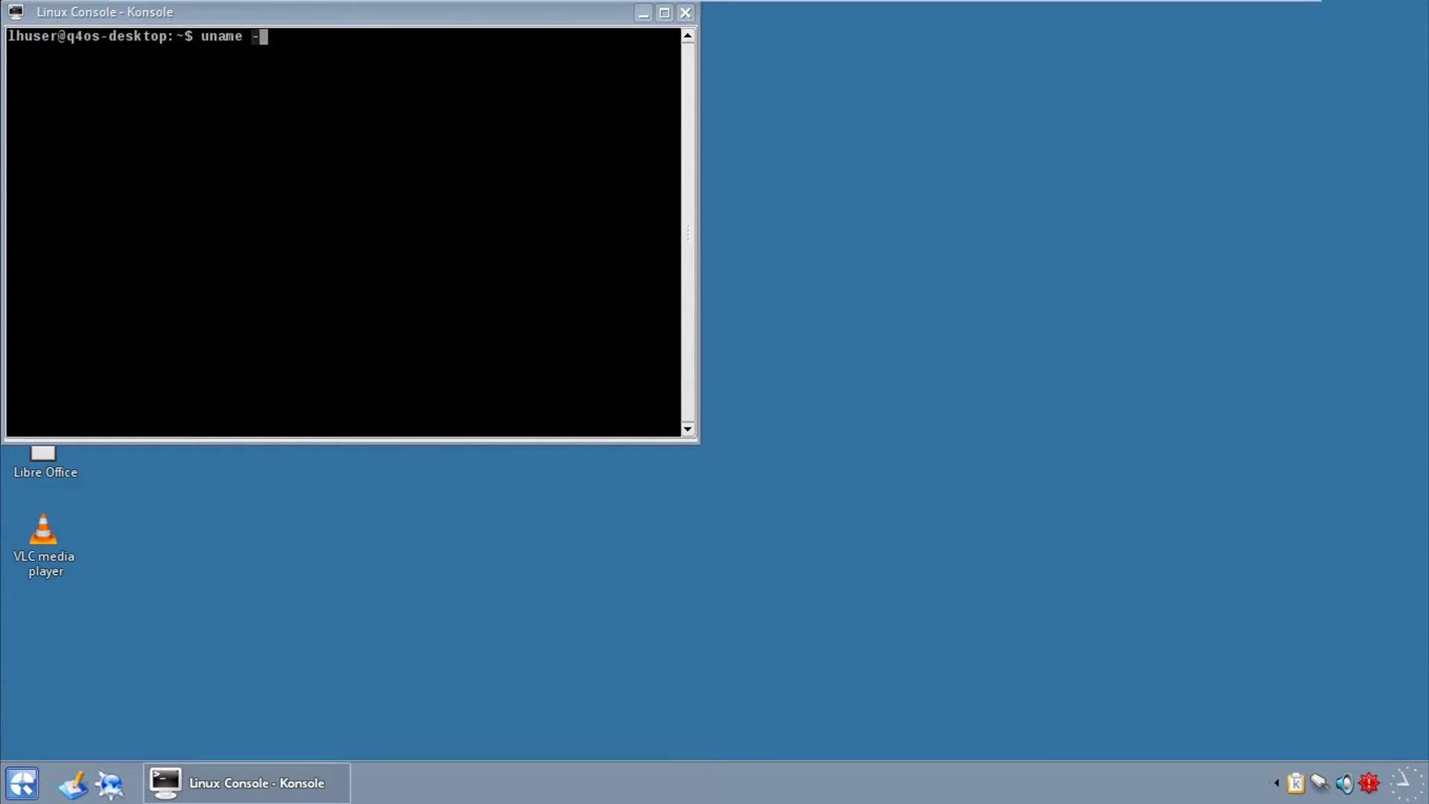
{"action": "key", "text": "Return"}
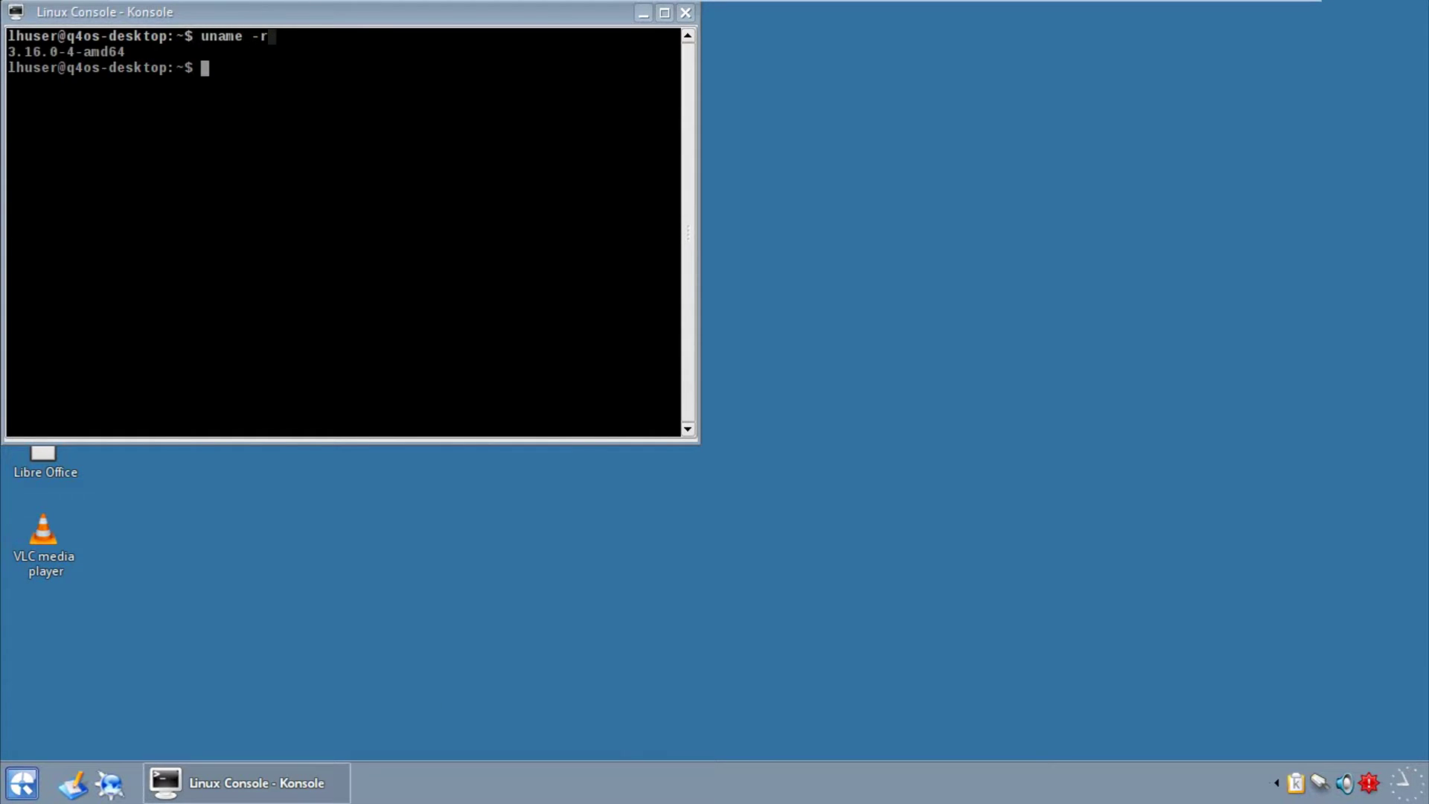
Close Konsole and browse Accessories > Edutainment's Mathematics and Science lists in the start menu.
{"action": "left_click", "coordinate": [686, 12]}
{"action": "key", "text": "alt+F1"}
{"action": "scroll", "coordinate": [187, 342], "scroll_direction": "up", "scroll_amount": 1}
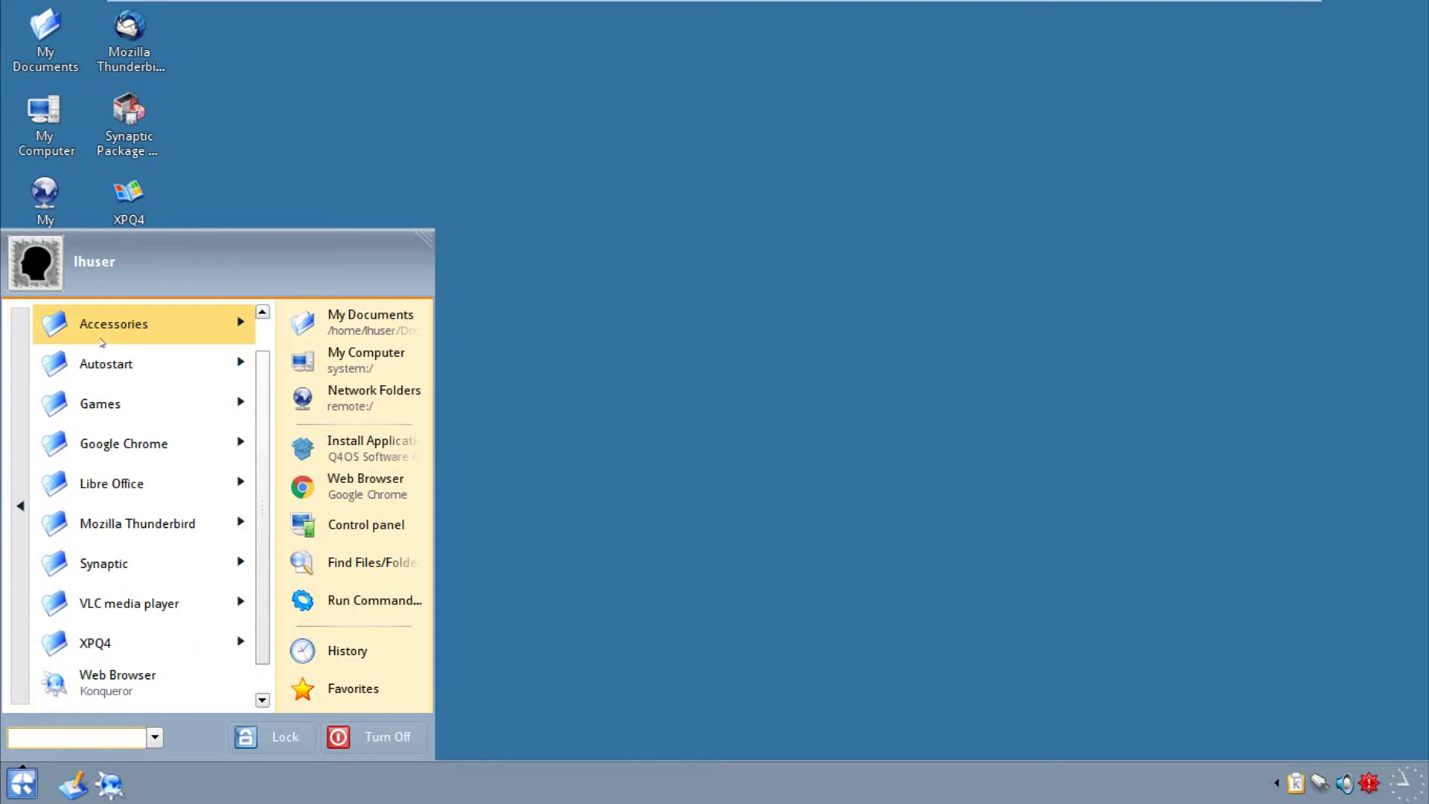
{"action": "left_click", "coordinate": [102, 339]}
{"action": "key", "text": "Return"}
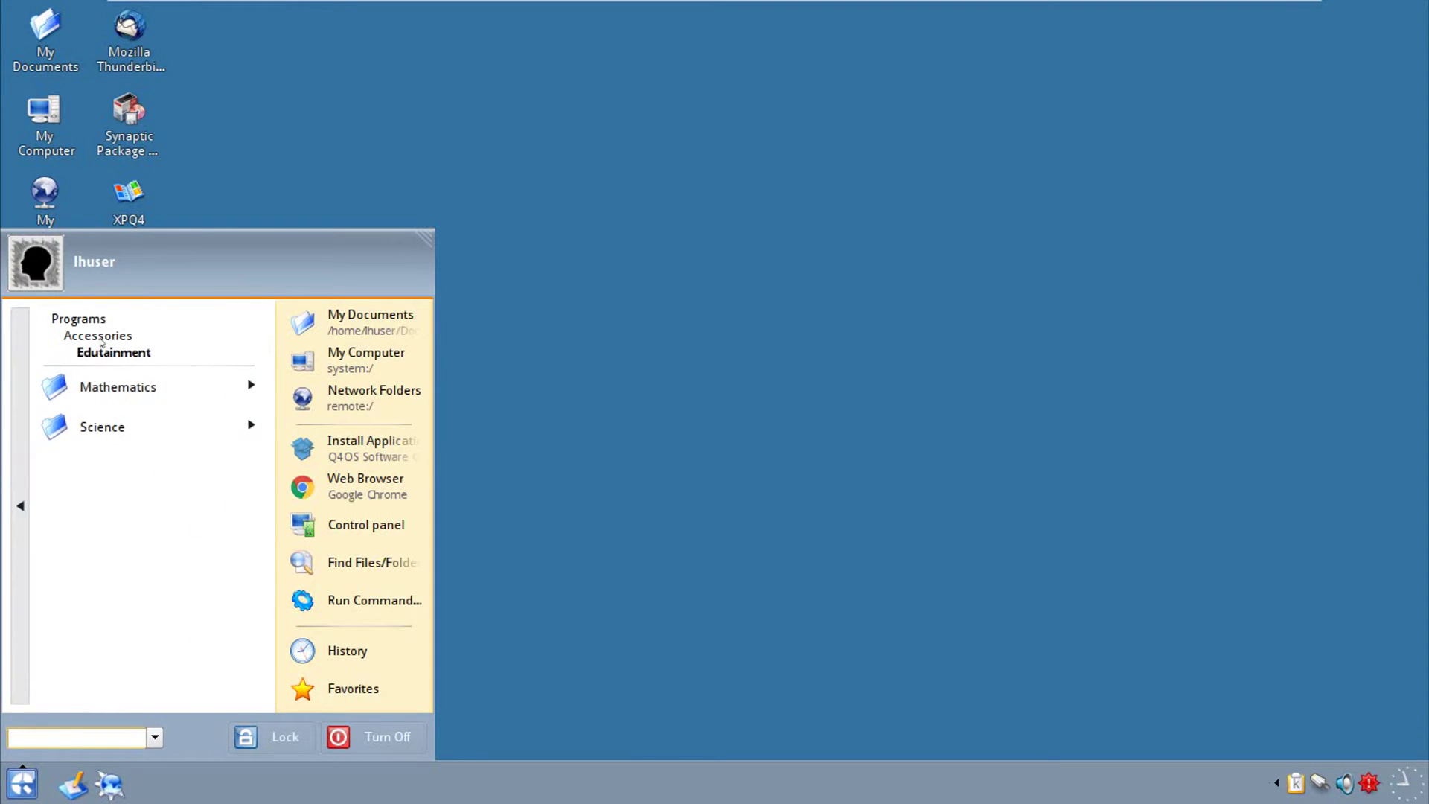
{"action": "key", "text": "Return"}
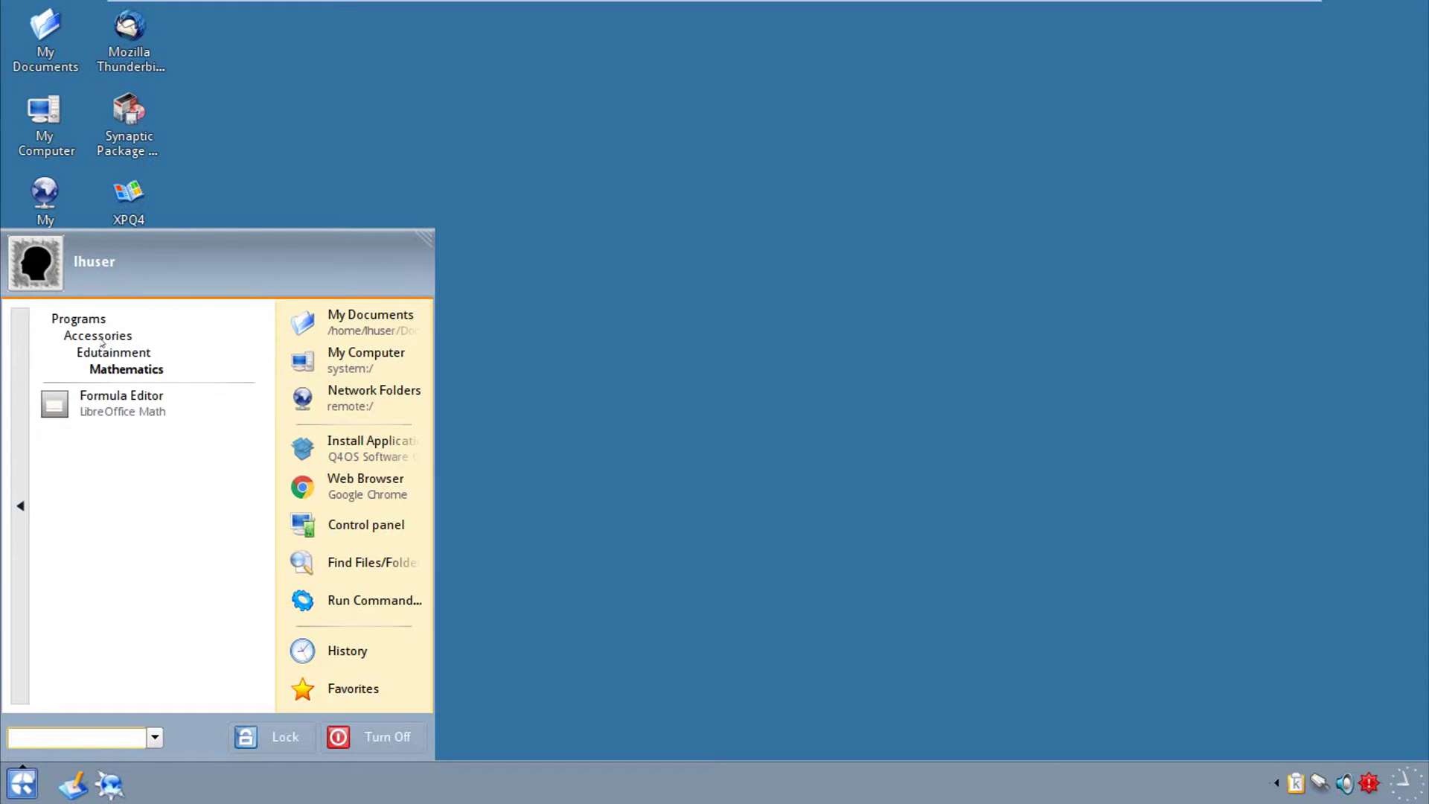
{"action": "key", "text": "Left"}
{"action": "key", "text": "Down"}
{"action": "key", "text": "Return"}
{"action": "key", "text": "Left"}
{"action": "key", "text": "Left"}
Browse the Games category: Arcade, Card Games, and Tactics & Strategy.
{"action": "key", "text": "Down"}
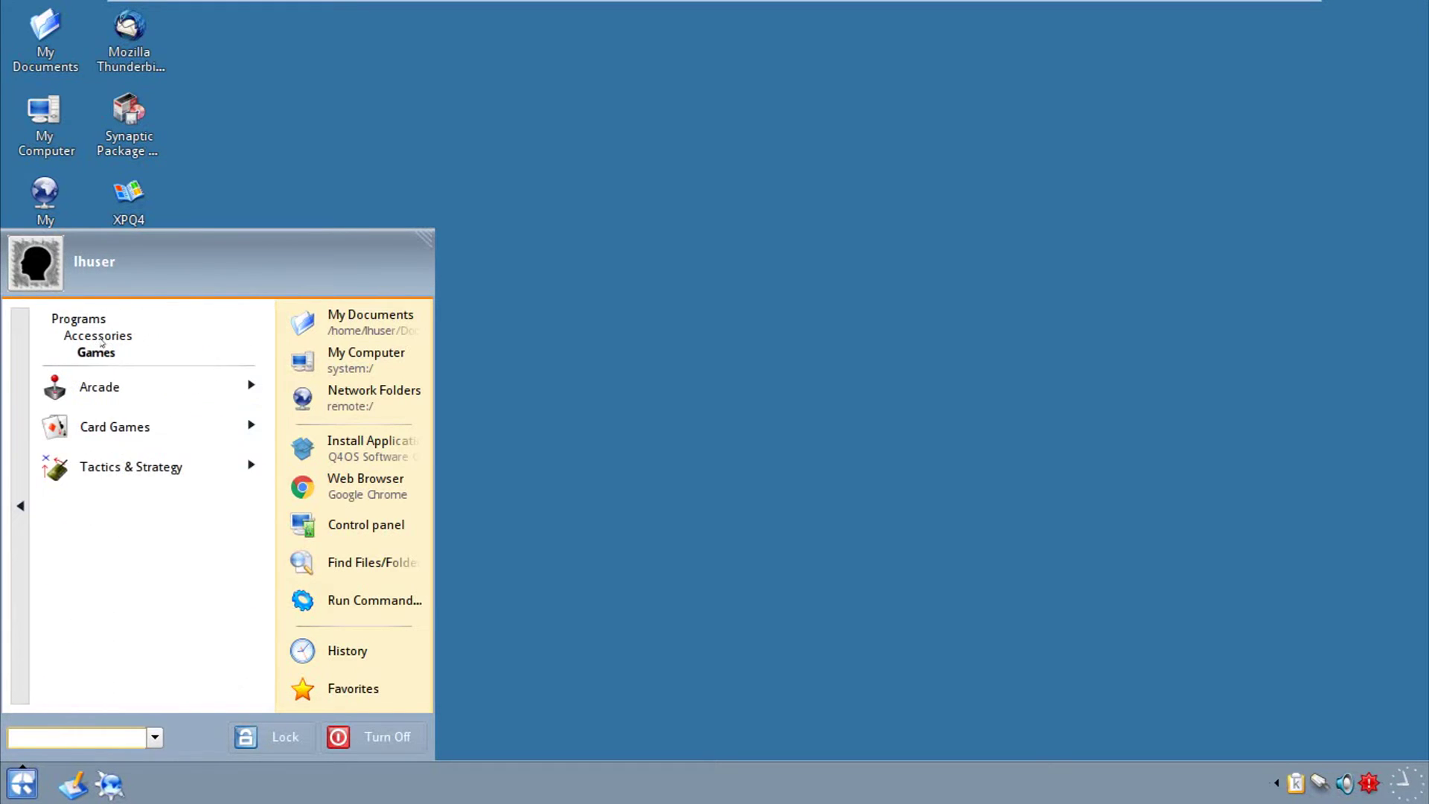
{"action": "left_click", "coordinate": [99, 387]}
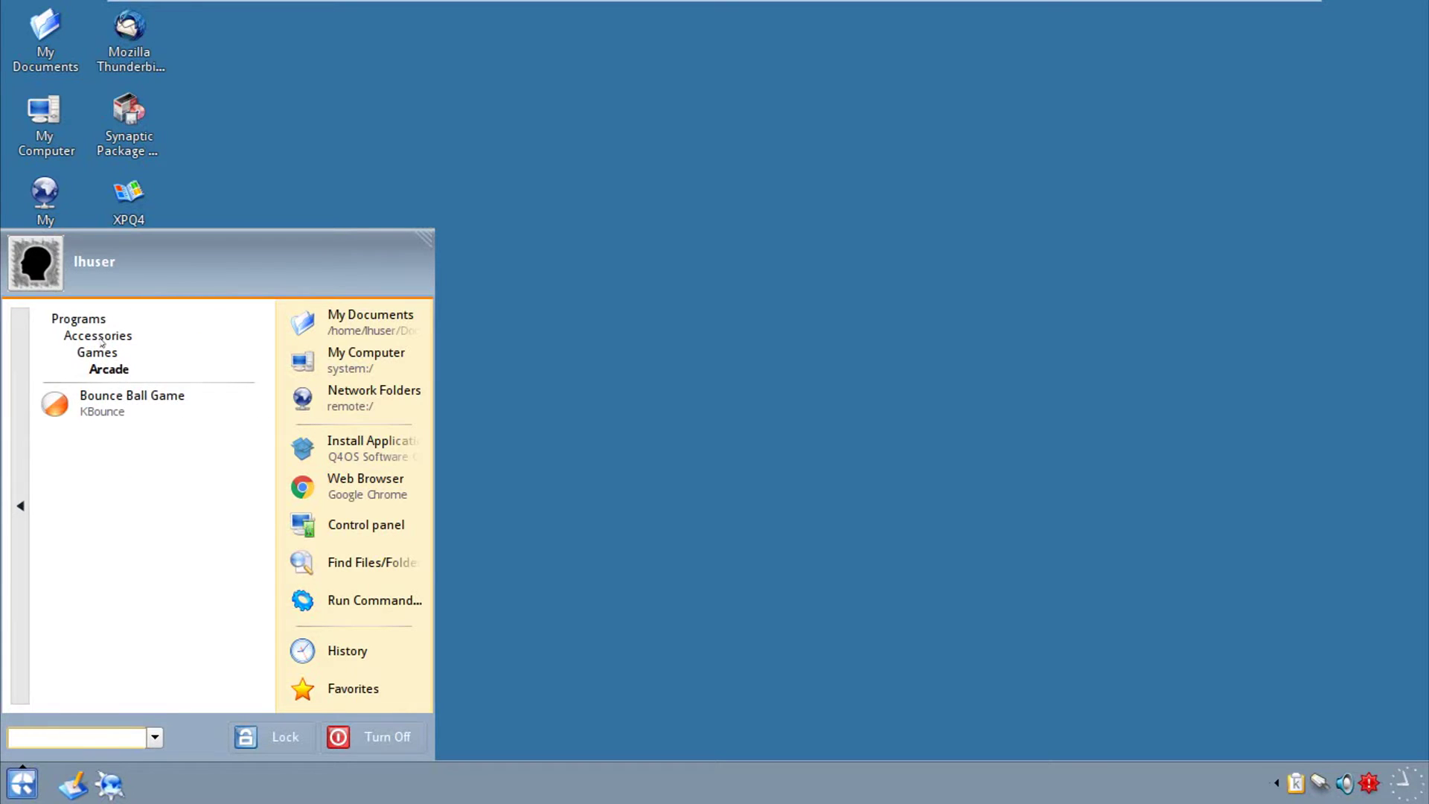
{"action": "key", "text": "Left"}
{"action": "key", "text": "Down"}
{"action": "key", "text": "Right"}
{"action": "key", "text": "Left"}
{"action": "key", "text": "Down"}
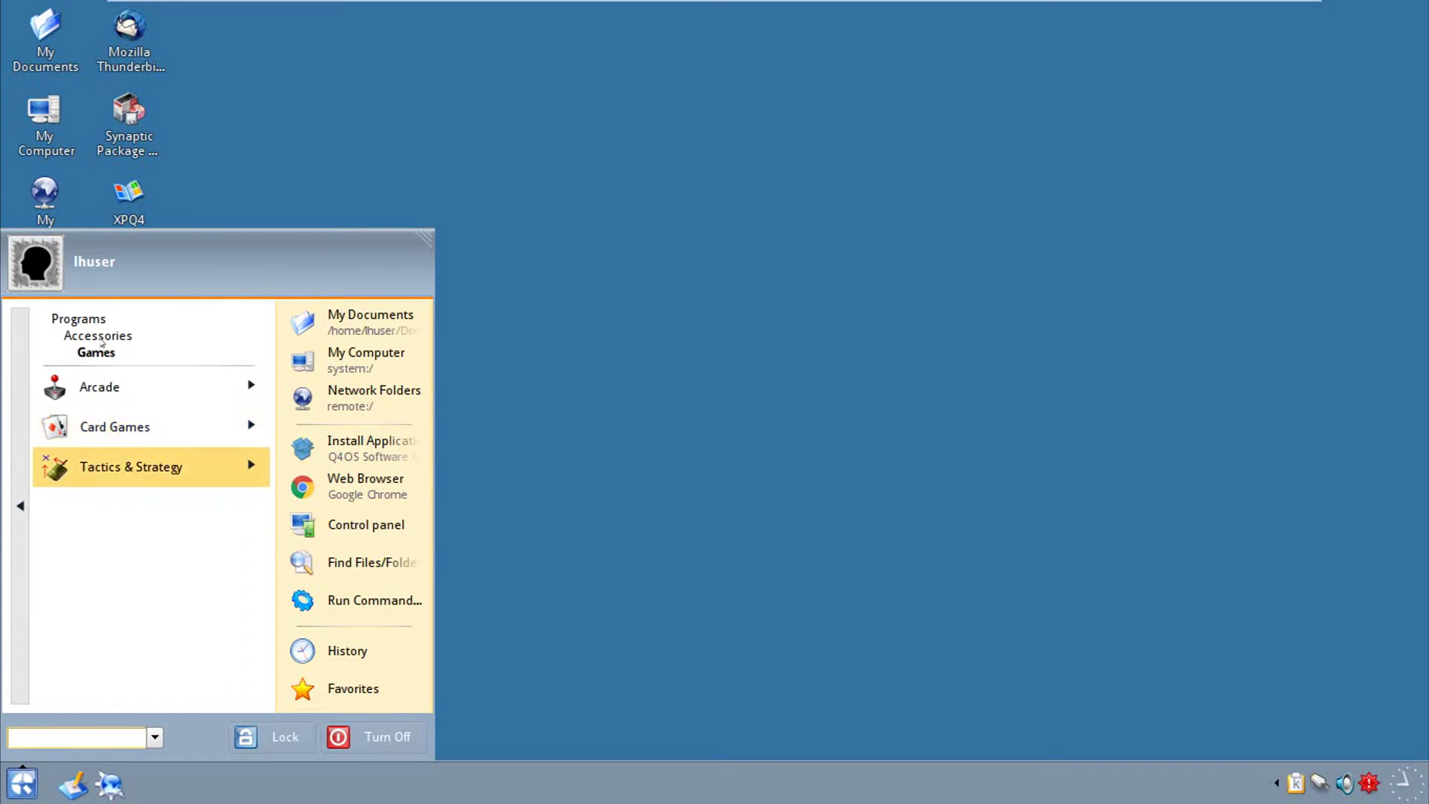
{"action": "key", "text": "Right"}
{"action": "key", "text": "Left"}
{"action": "key", "text": "Left"}
Open the Graphics programs list and move to Screen Capture Program.
{"action": "key", "text": "Down"}
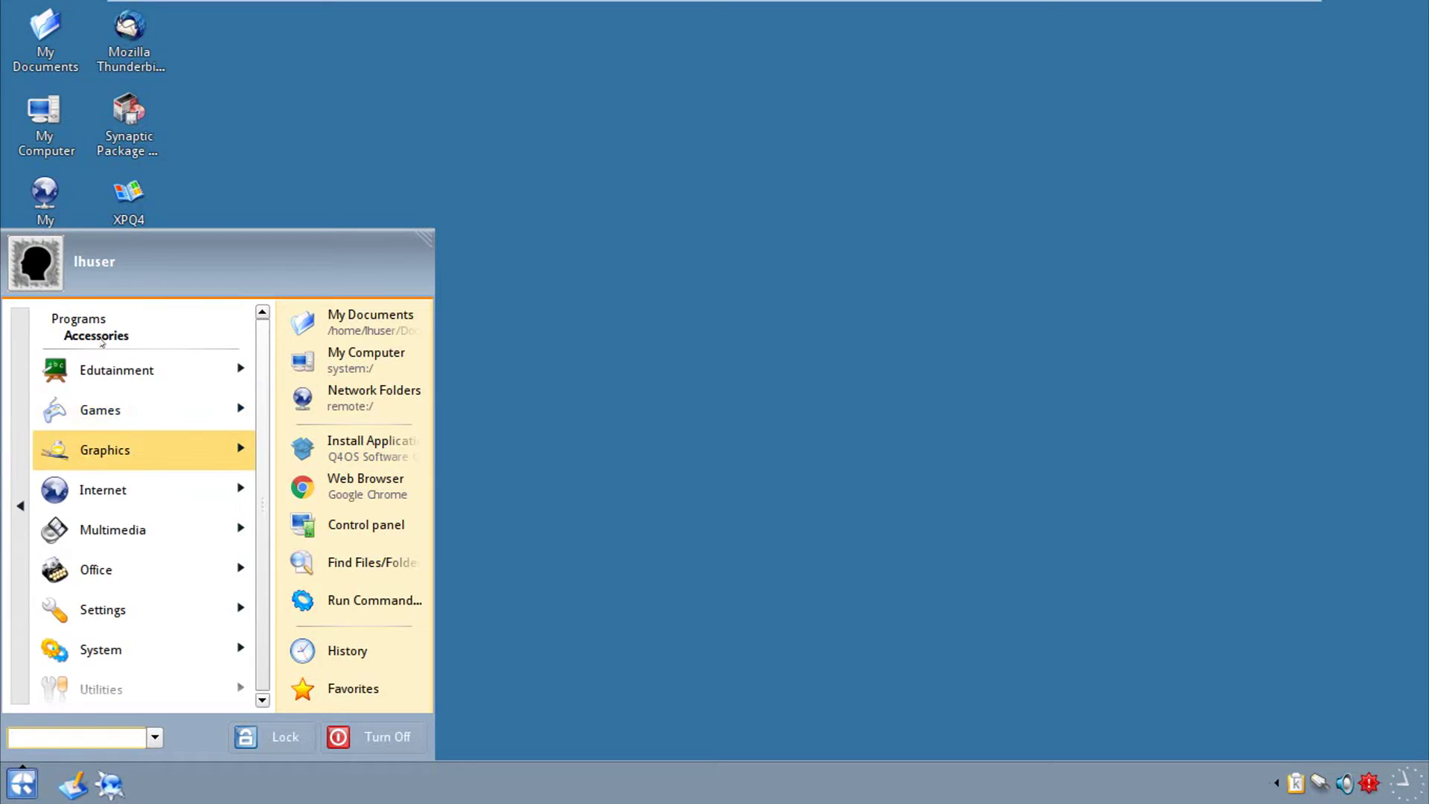
{"action": "key", "text": "Right"}
{"action": "key", "text": "Down"}
{"action": "key", "text": "Down"}
{"action": "key", "text": "Down"}
{"action": "key", "text": "Down"}
{"action": "key", "text": "Down"}
{"action": "key", "text": "Down"}
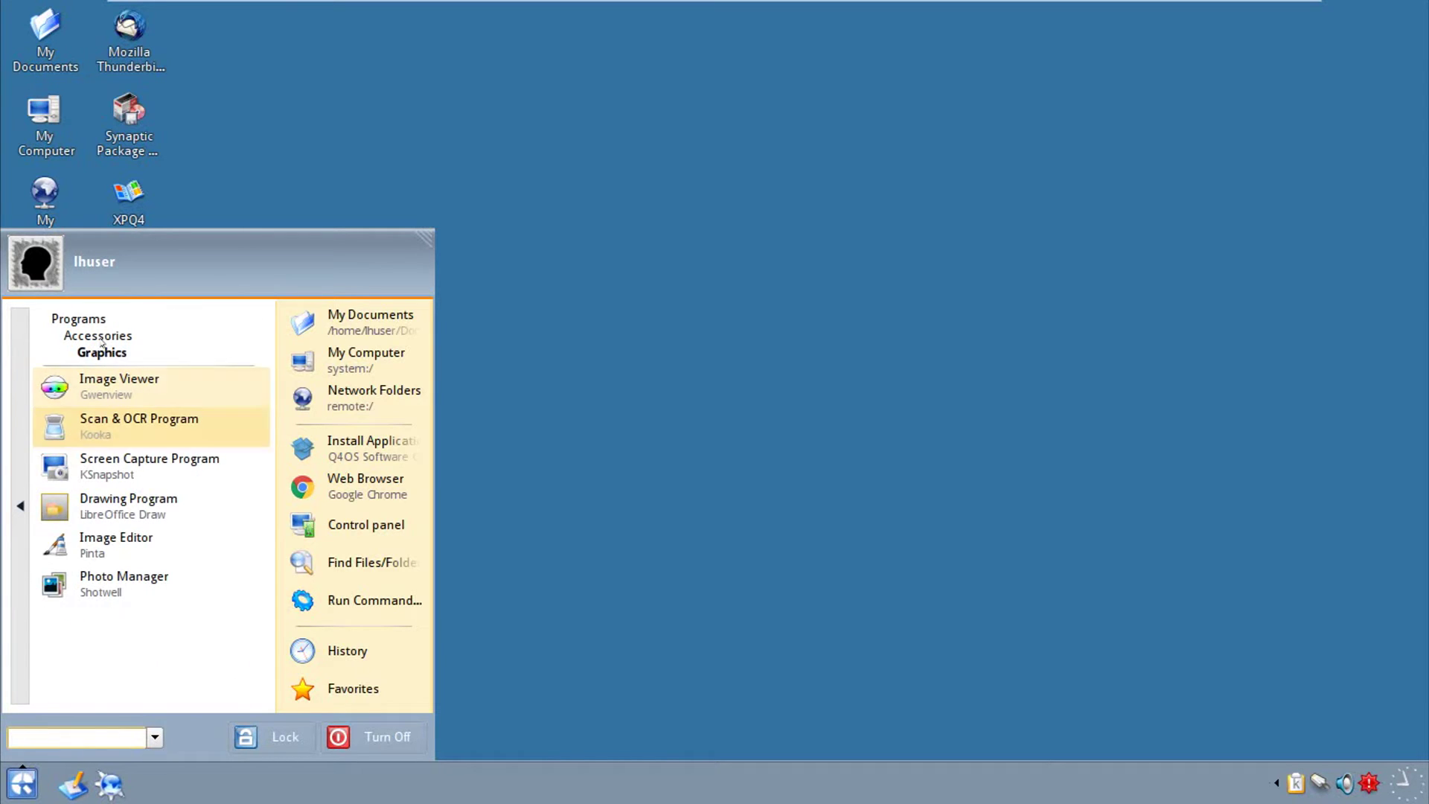
{"action": "key", "text": "Up"}
{"action": "key", "text": "Up"}
{"action": "key", "text": "Up"}
{"action": "key", "text": "Up"}
{"action": "key", "text": "Up"}
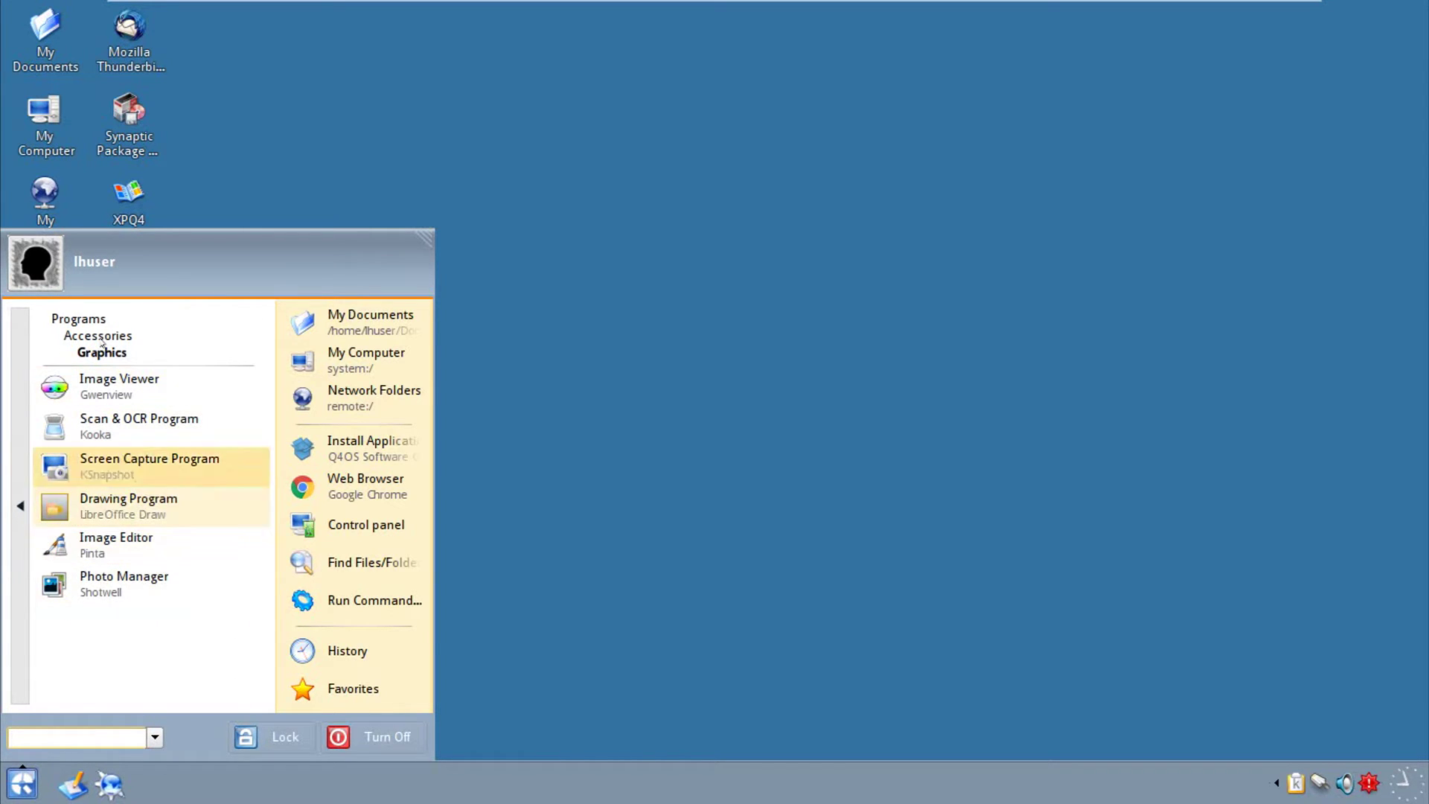
{"action": "key", "text": "Down"}
{"action": "key", "text": "Down"}
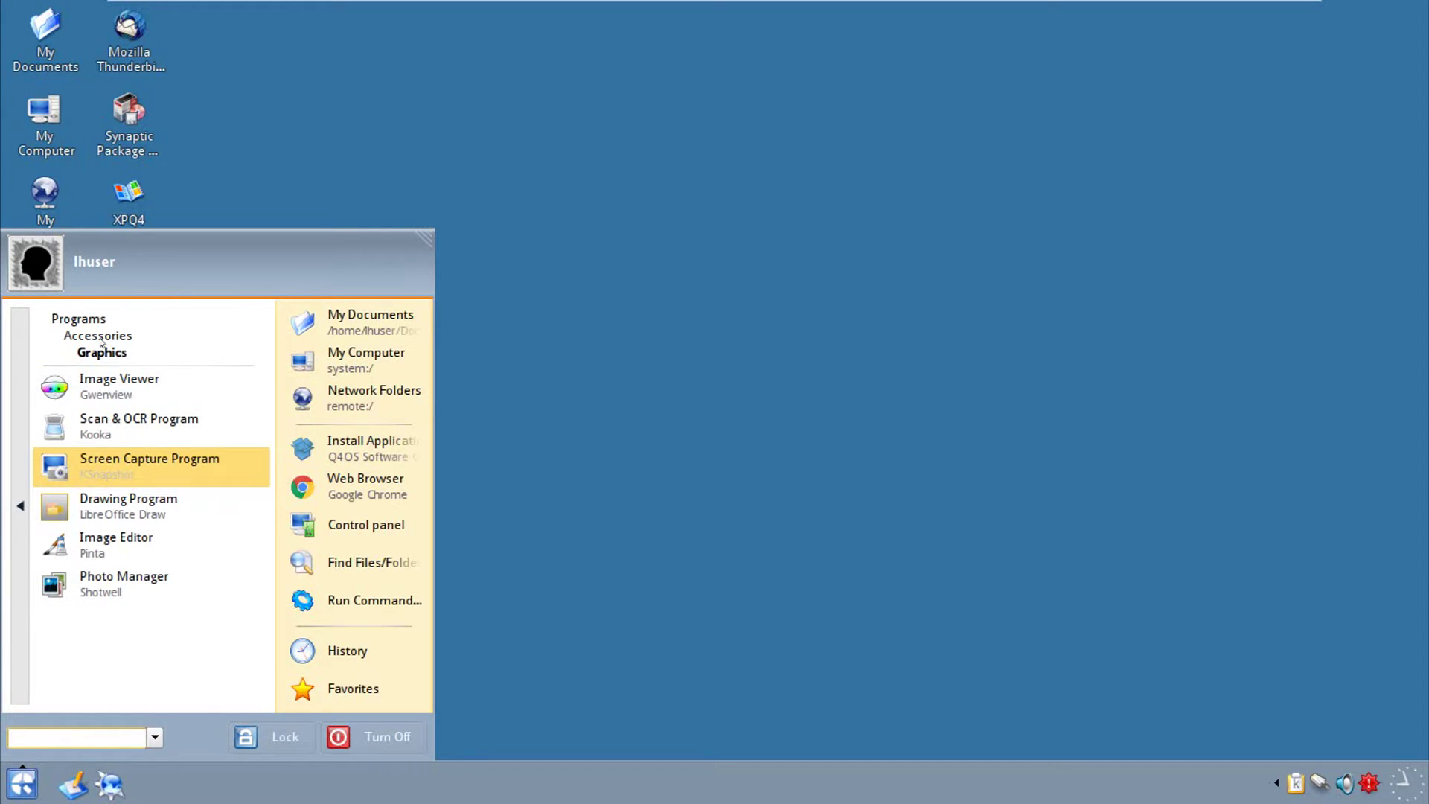
Browse the Internet and Multimedia programs: CD & DVD Burning, Recording Tool, Volume Control, Media player.
{"action": "key", "text": "Left"}
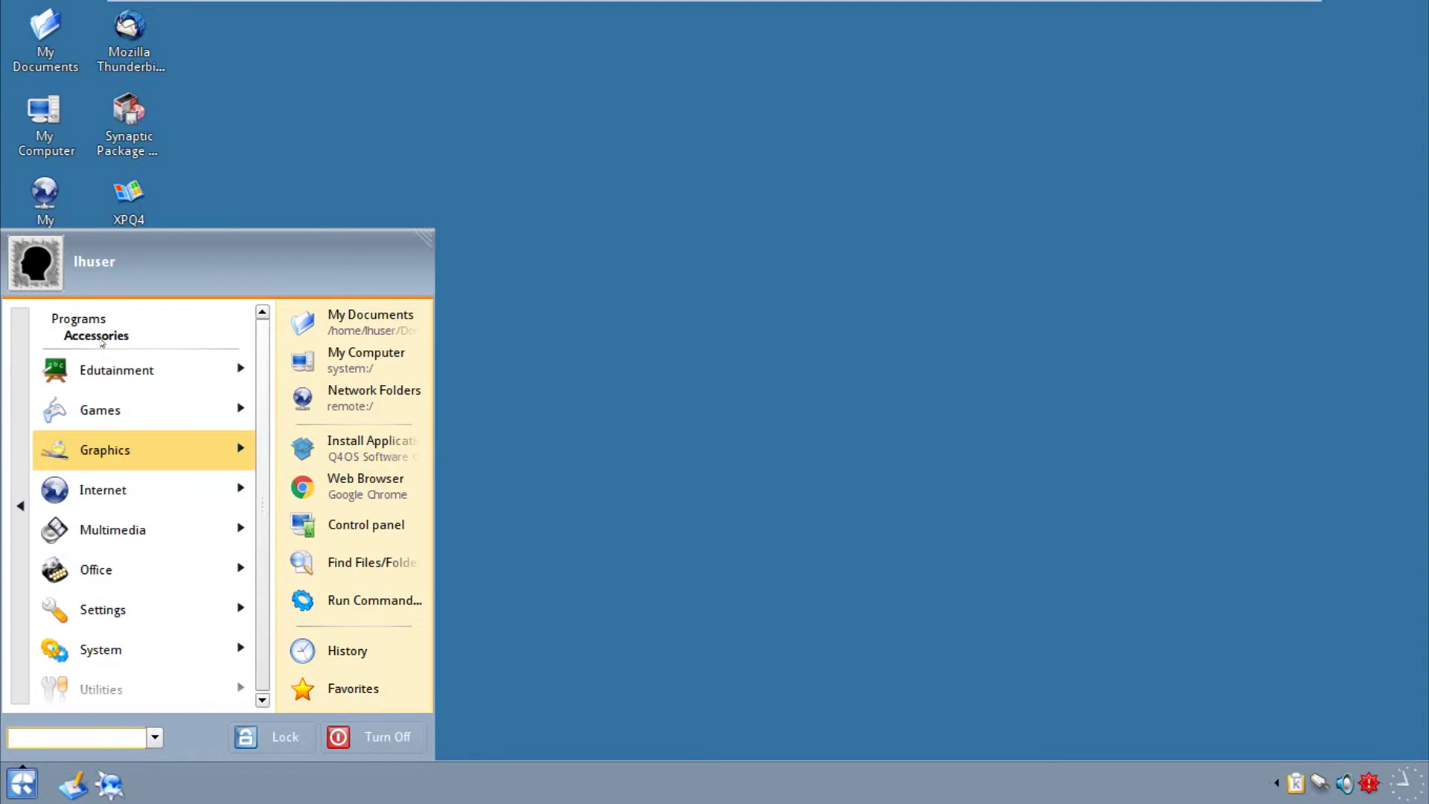
{"action": "key", "text": "Down"}
{"action": "key", "text": "Right"}
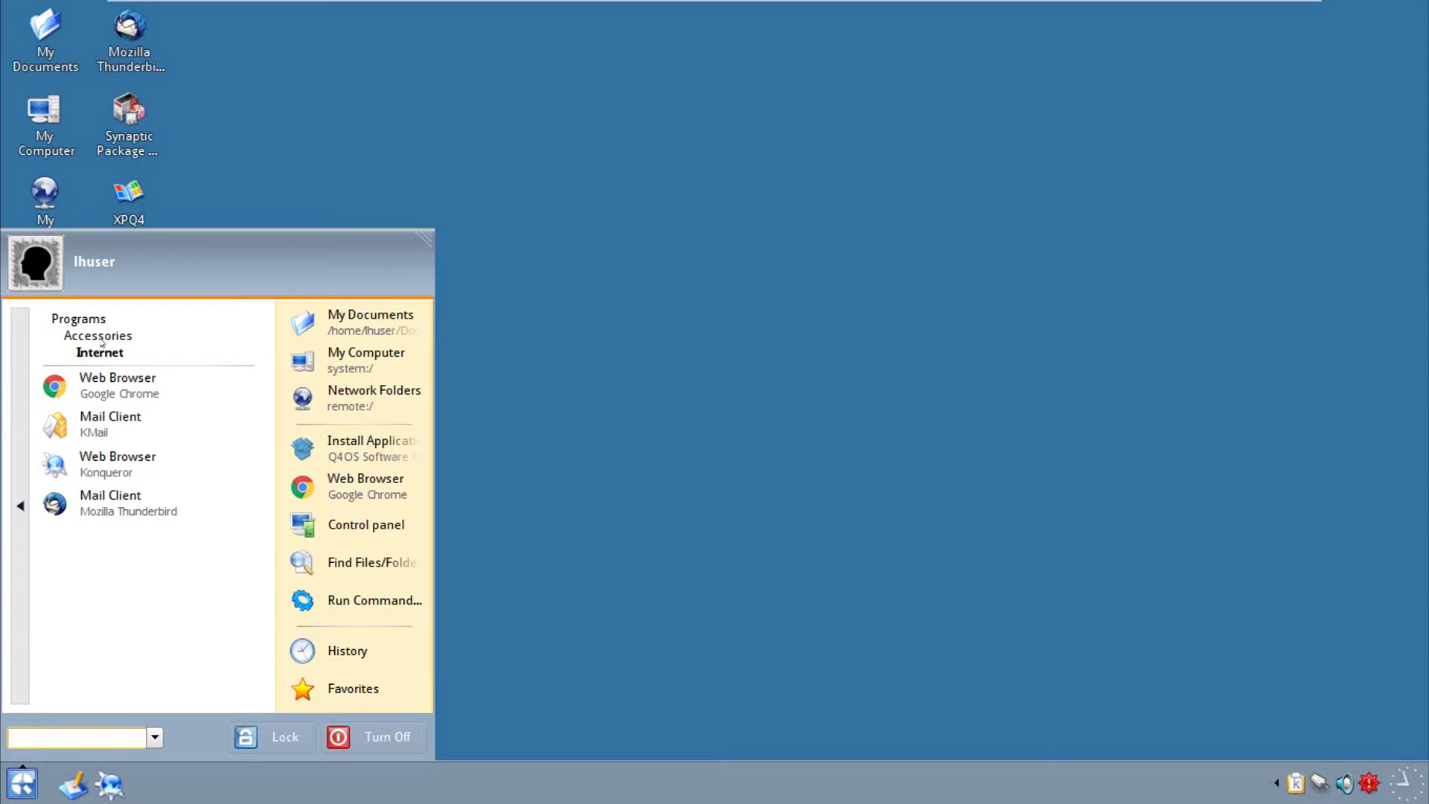
{"action": "key", "text": "Left"}
{"action": "key", "text": "Down"}
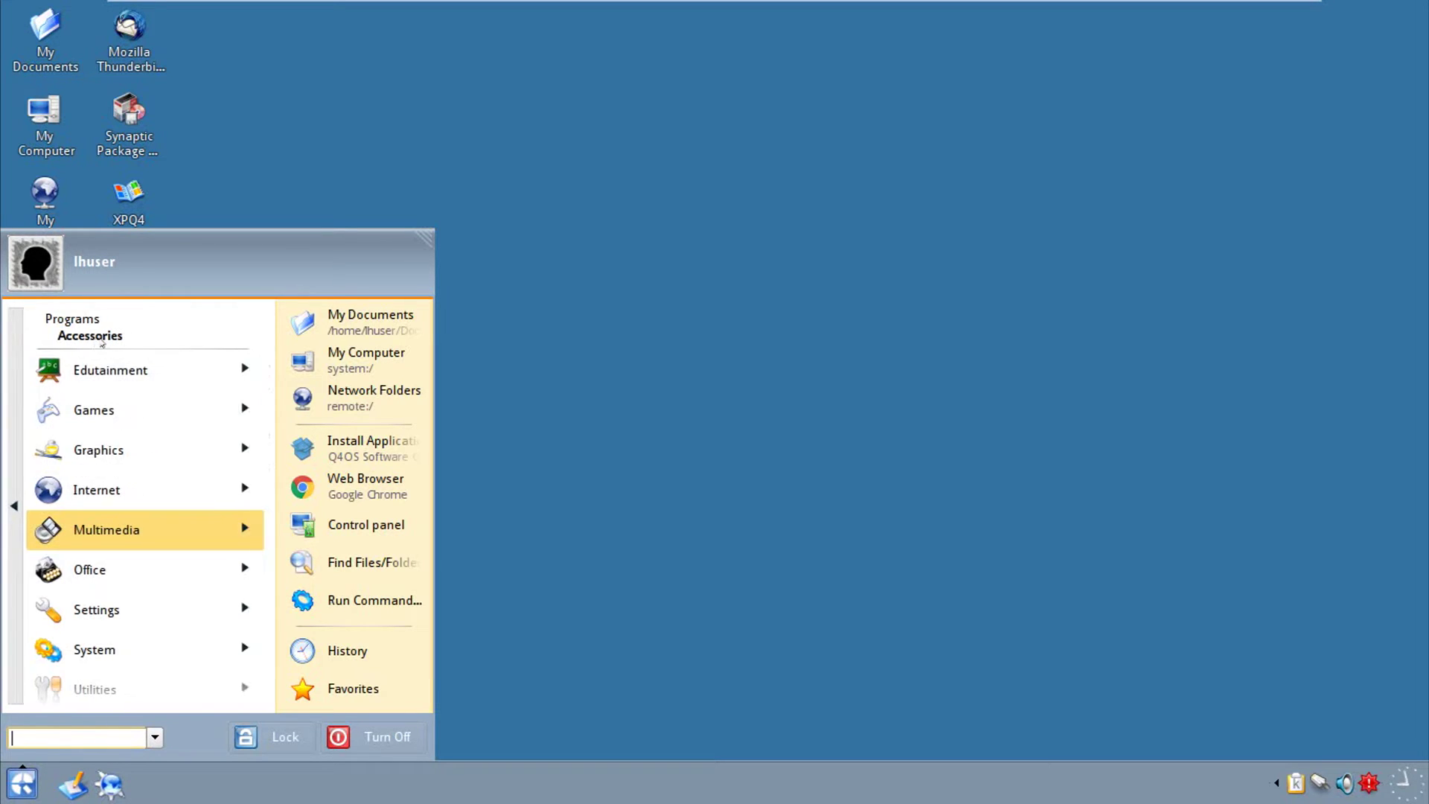
{"action": "key", "text": "Right"}
{"action": "key", "text": "Down"}
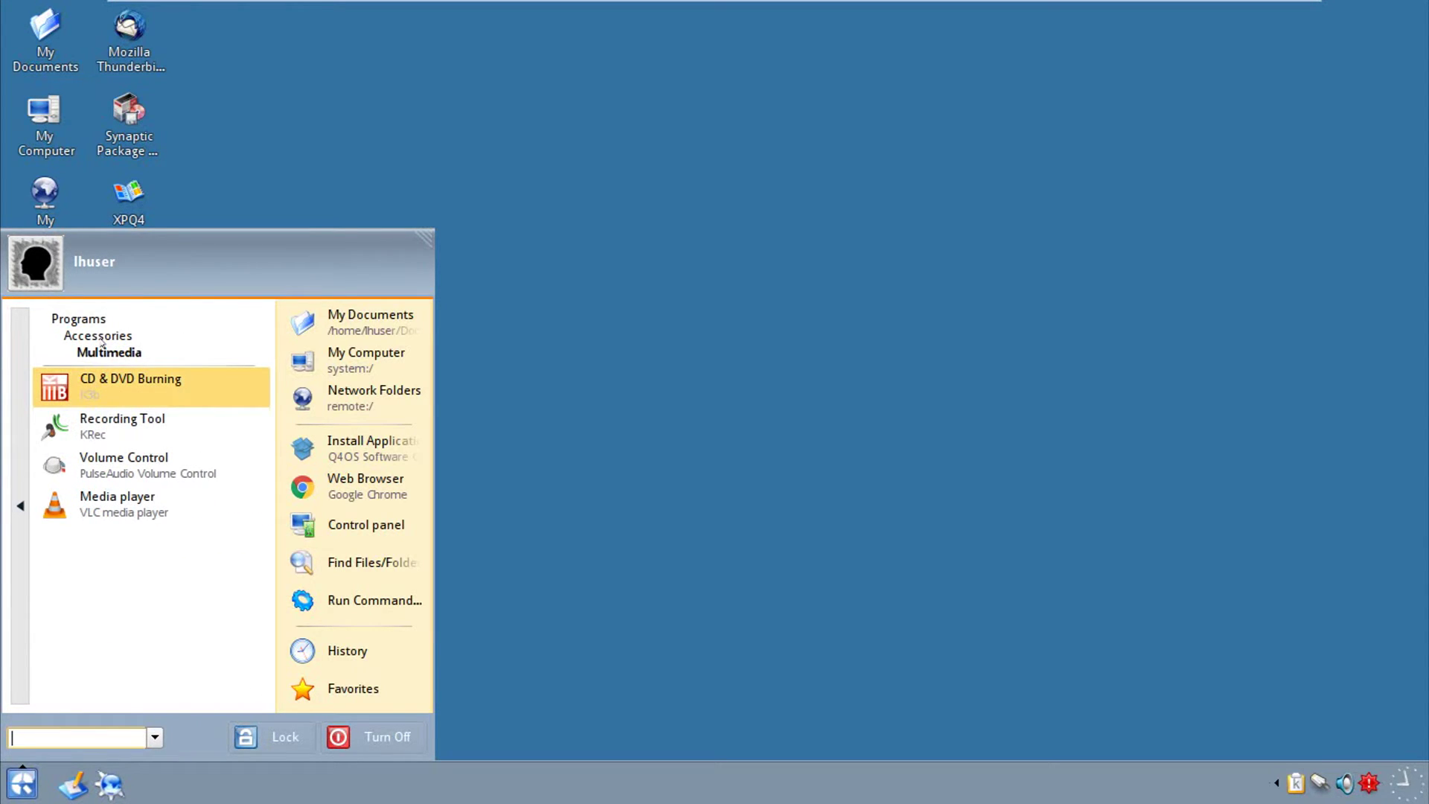
{"action": "key", "text": "Down"}
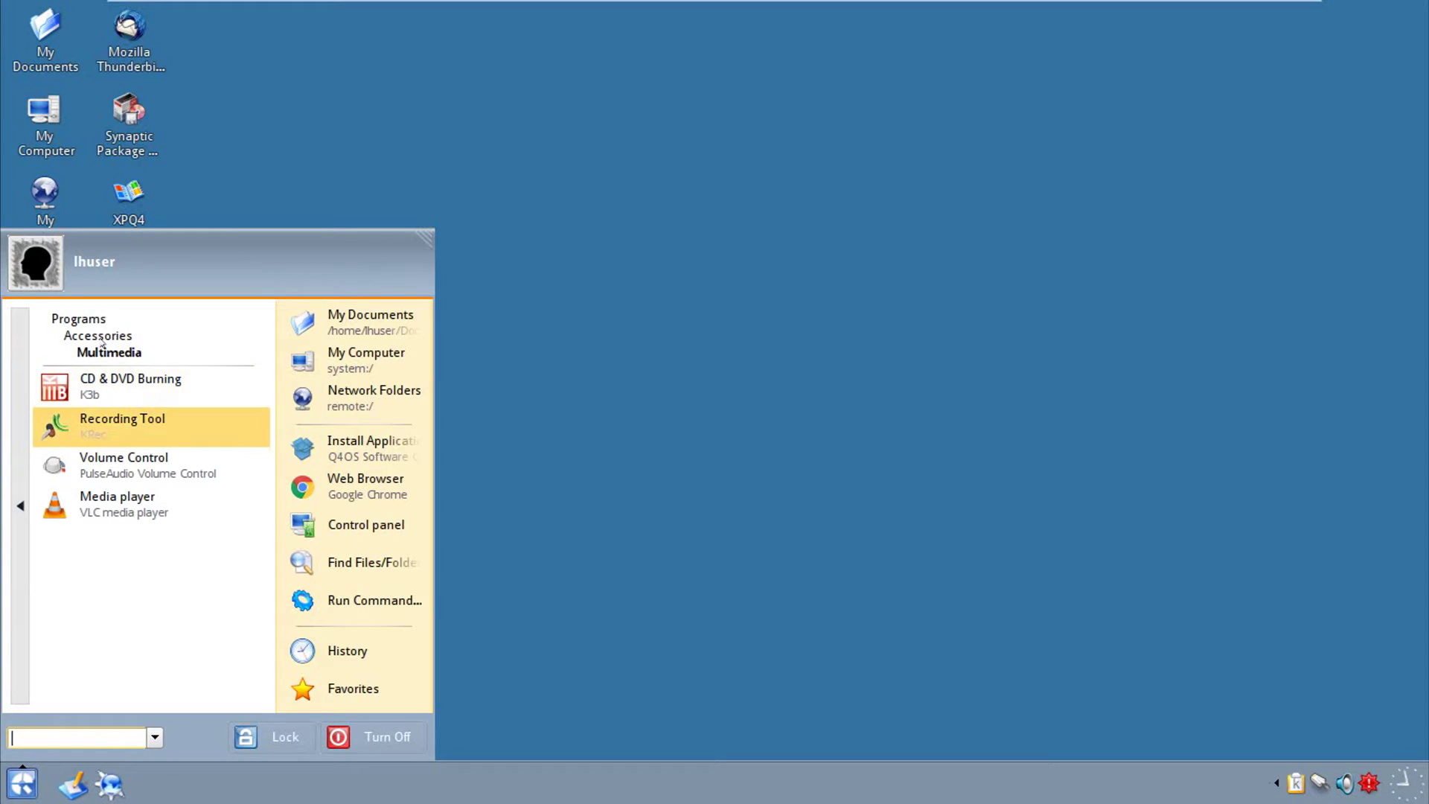
{"action": "key", "text": "Down"}
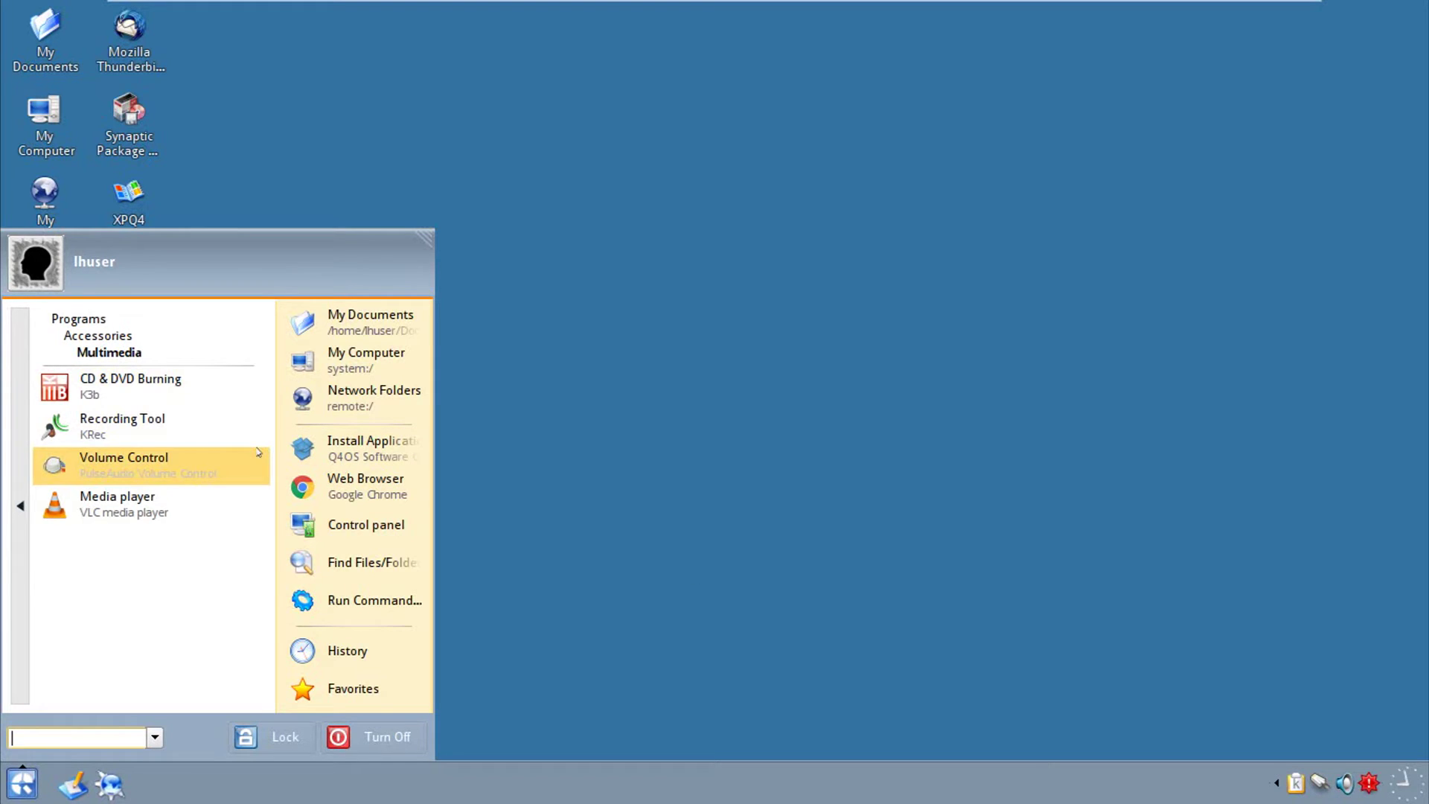
{"action": "key", "text": "Down"}
{"action": "key", "text": "Left"}
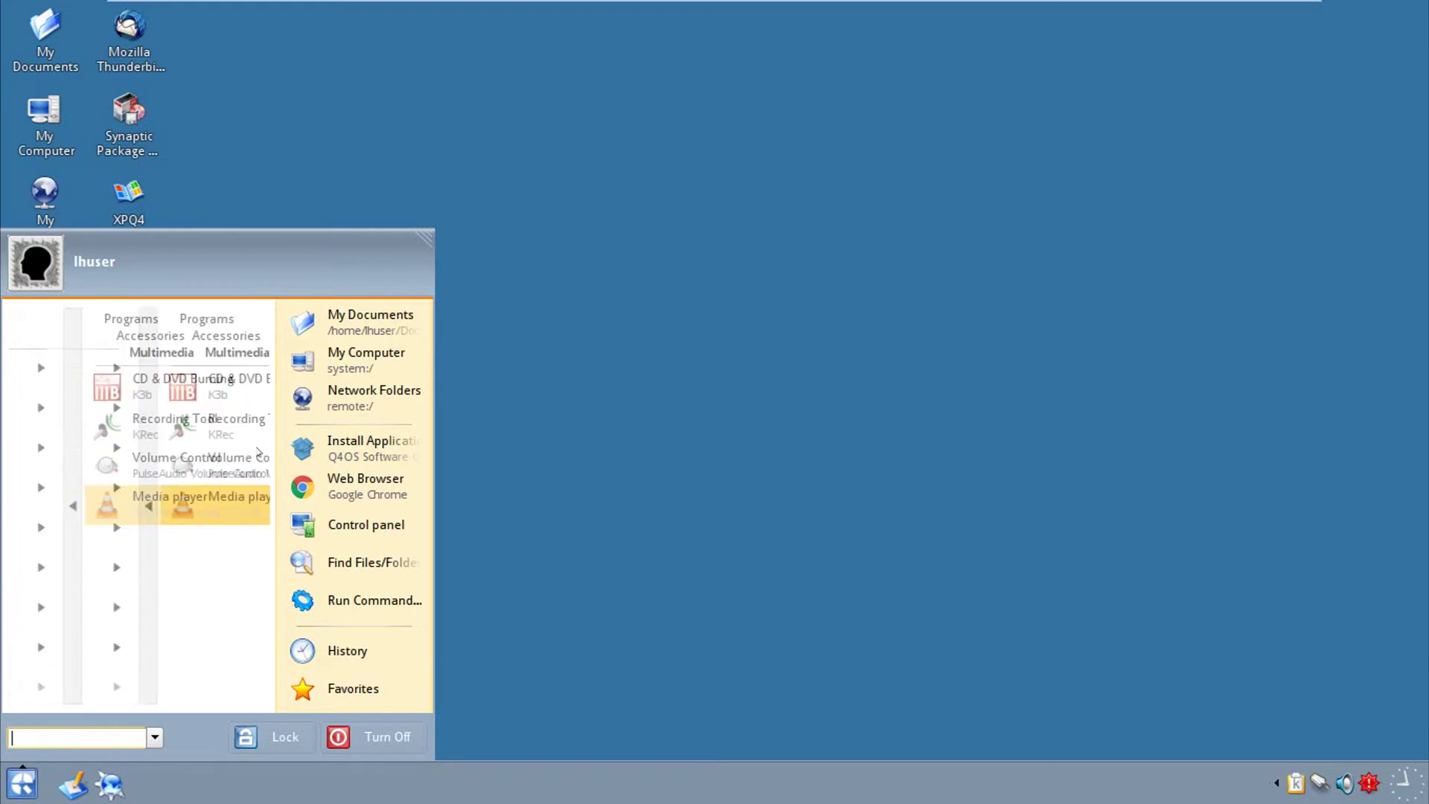
Browse the Office and Settings program lists in the Start menu.
{"action": "key", "text": "Down"}
{"action": "key", "text": "Down"}
{"action": "key", "text": "Down"}
{"action": "key", "text": "Down"}
{"action": "key", "text": "Down"}
{"action": "key", "text": "Down"}
{"action": "key", "text": "Down"}
{"action": "key", "text": "Down"}
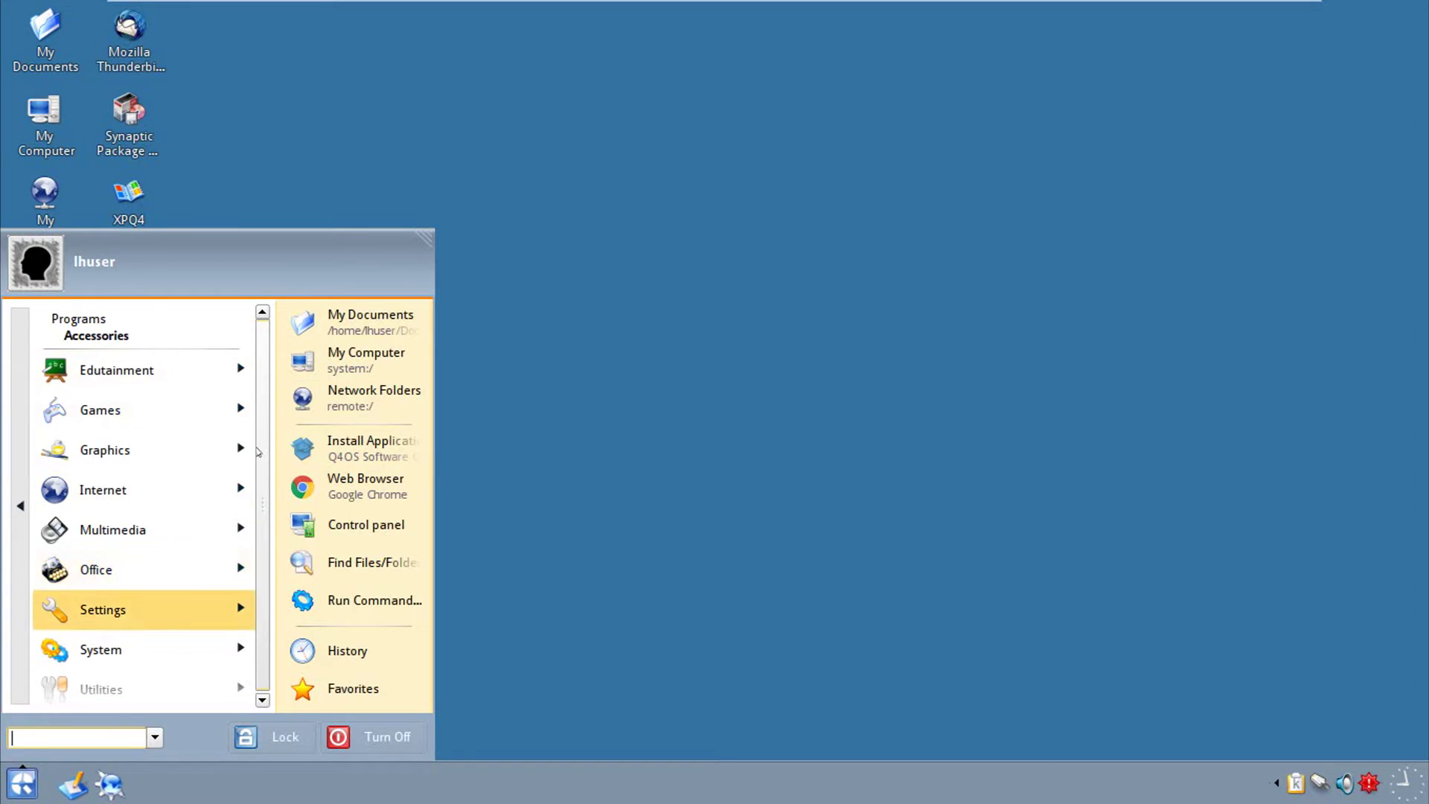
{"action": "key", "text": "Up"}
{"action": "key", "text": "Right"}
{"action": "key", "text": "Down"}
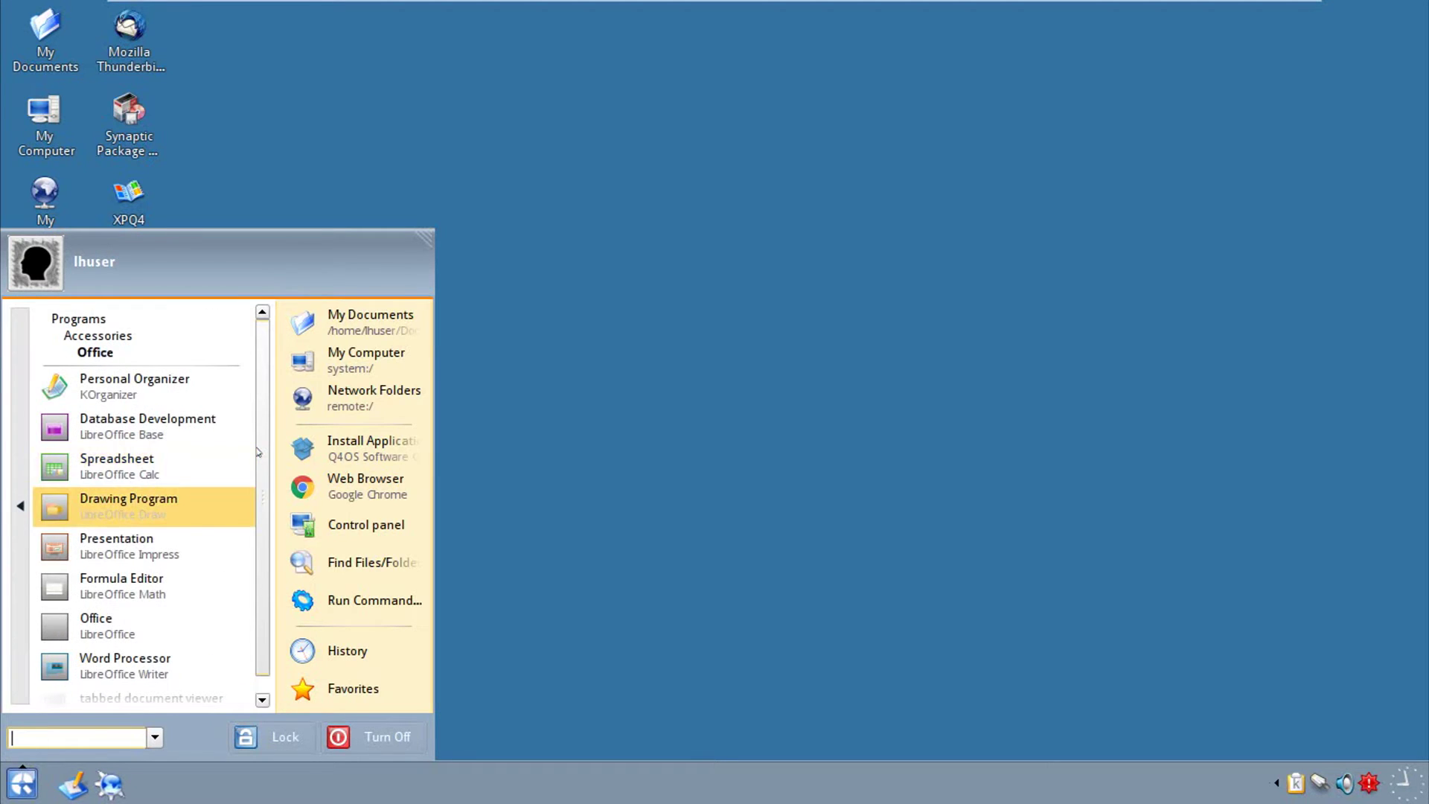
{"action": "key", "text": "Left"}
{"action": "key", "text": "Down"}
{"action": "key", "text": "Down"}
{"action": "key", "text": "Down"}
{"action": "key", "text": "Down"}
{"action": "key", "text": "Down"}
{"action": "key", "text": "Down"}
{"action": "key", "text": "Down"}
{"action": "key", "text": "Down"}
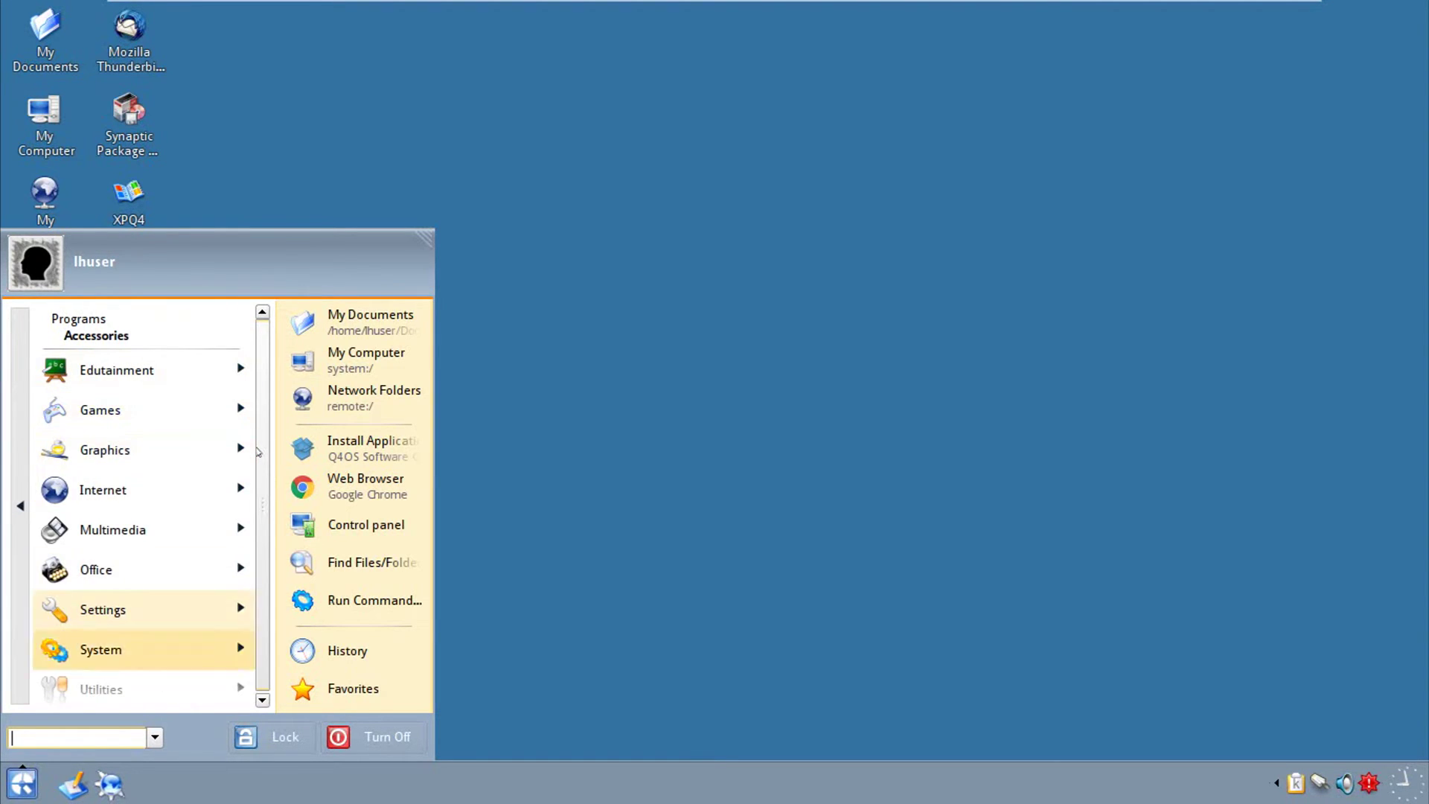
{"action": "key", "text": "Down"}
{"action": "key", "text": "Up"}
{"action": "key", "text": "Up"}
{"action": "key", "text": "Right"}
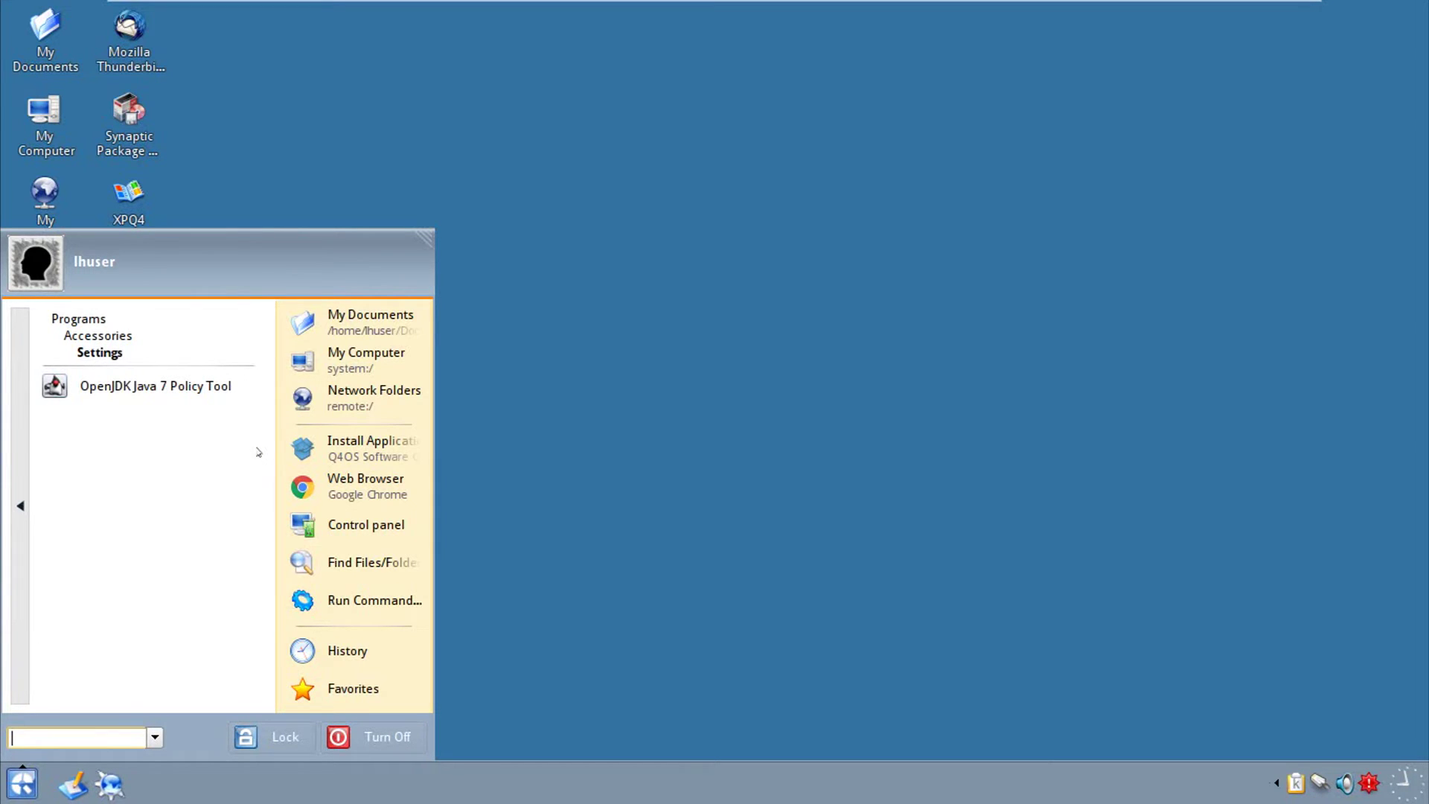
{"action": "key", "text": "Left"}
Look through the System category and its SuperUser programs.
{"action": "key", "text": "Down"}
{"action": "key", "text": "Right"}
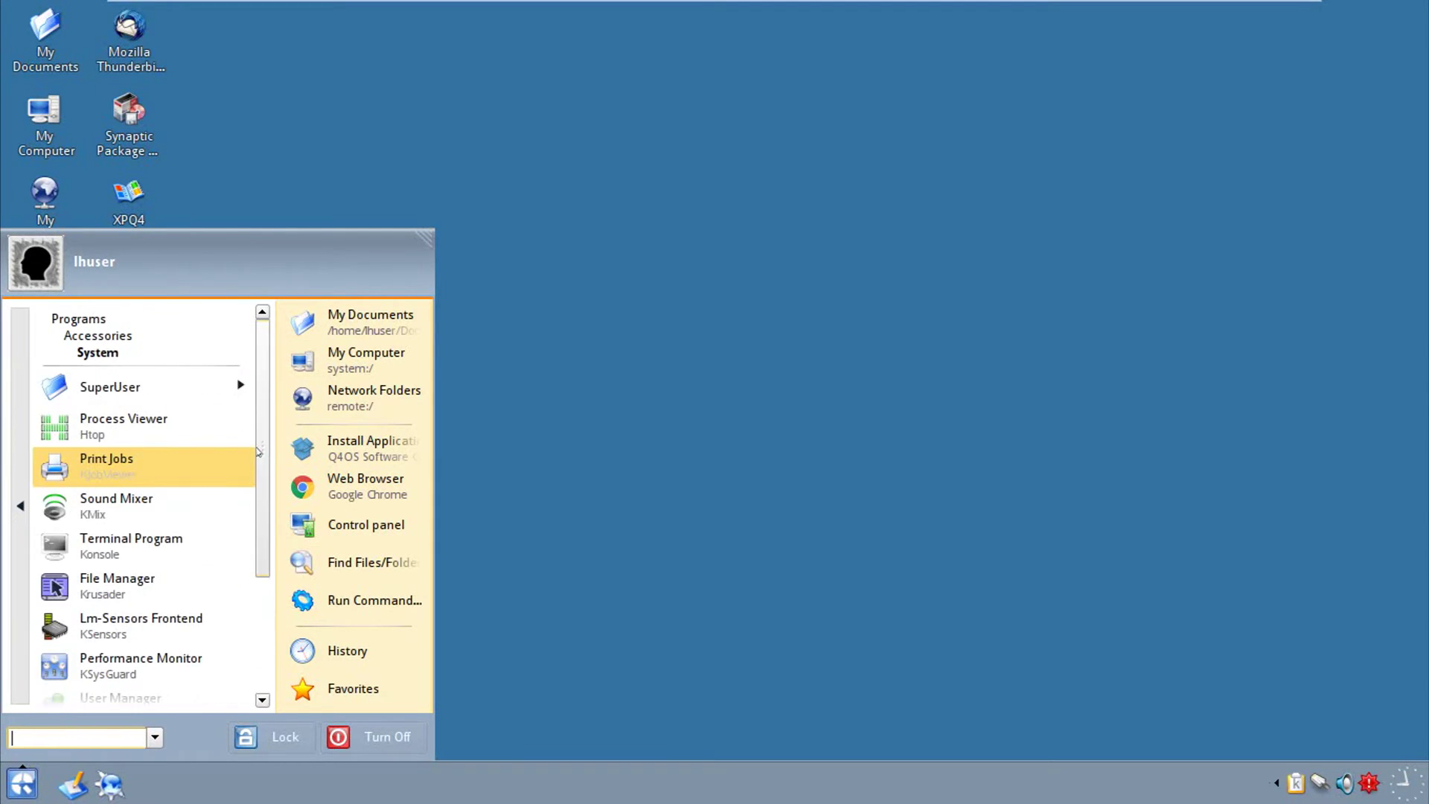
{"action": "key", "text": "Up"}
{"action": "key", "text": "Up"}
{"action": "key", "text": "Right"}
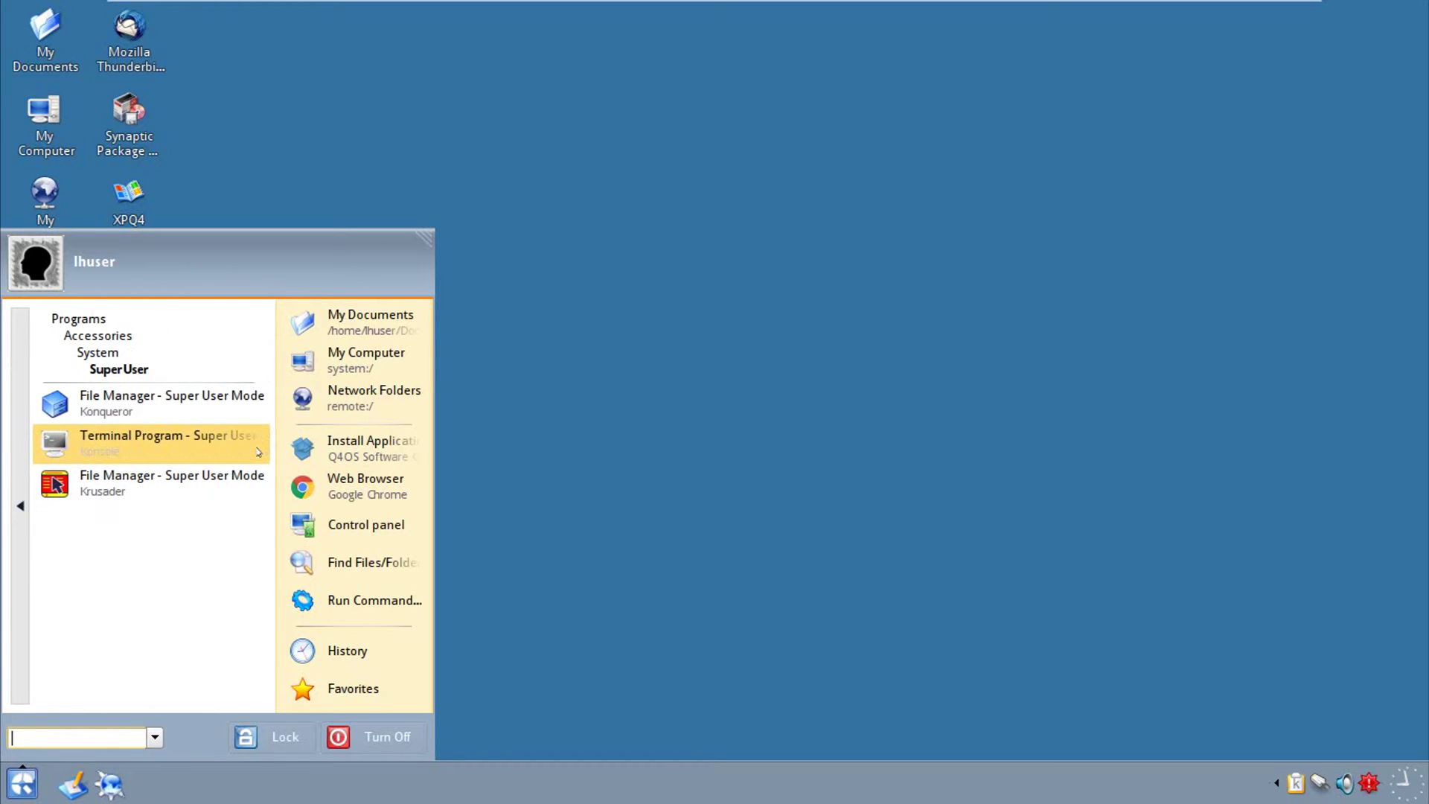
{"action": "key", "text": "Up"}
{"action": "key", "text": "Down"}
{"action": "key", "text": "Down"}
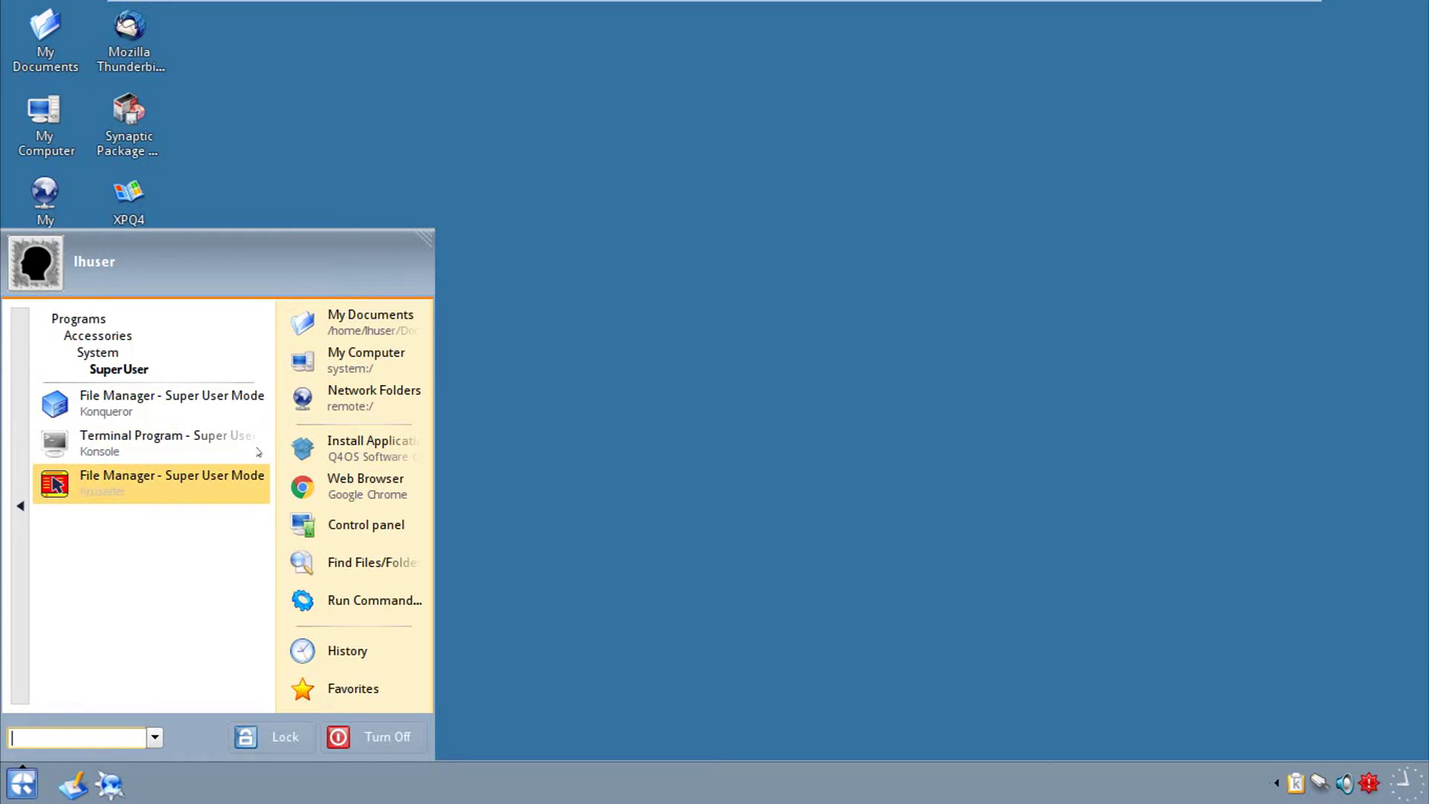
{"action": "key", "text": "Left"}
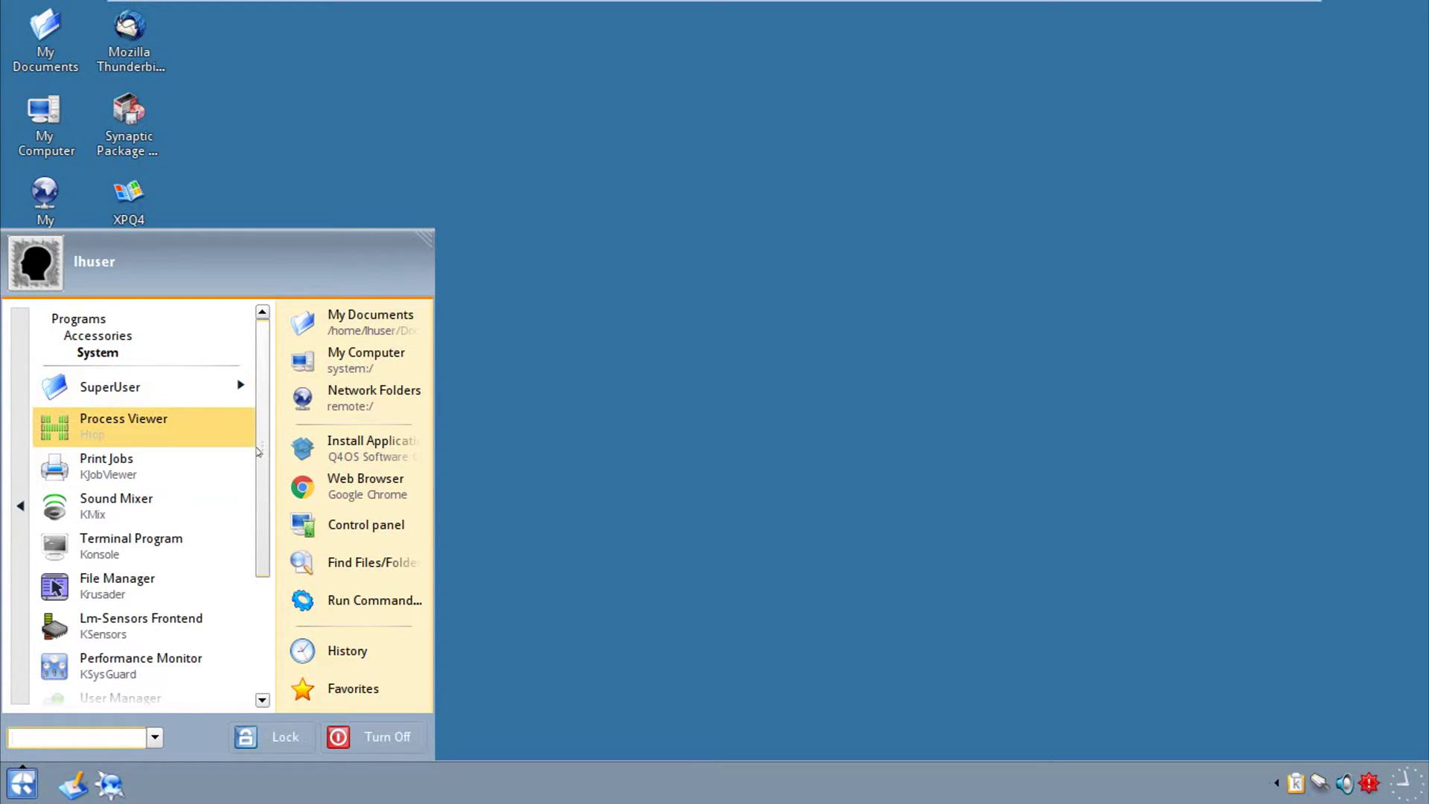
Step through the System programs and launch Performance Monitor (TDE System Guard).
{"action": "key", "text": "Down"}
{"action": "key", "text": "Down"}
{"action": "key", "text": "Down"}
{"action": "key", "text": "Down"}
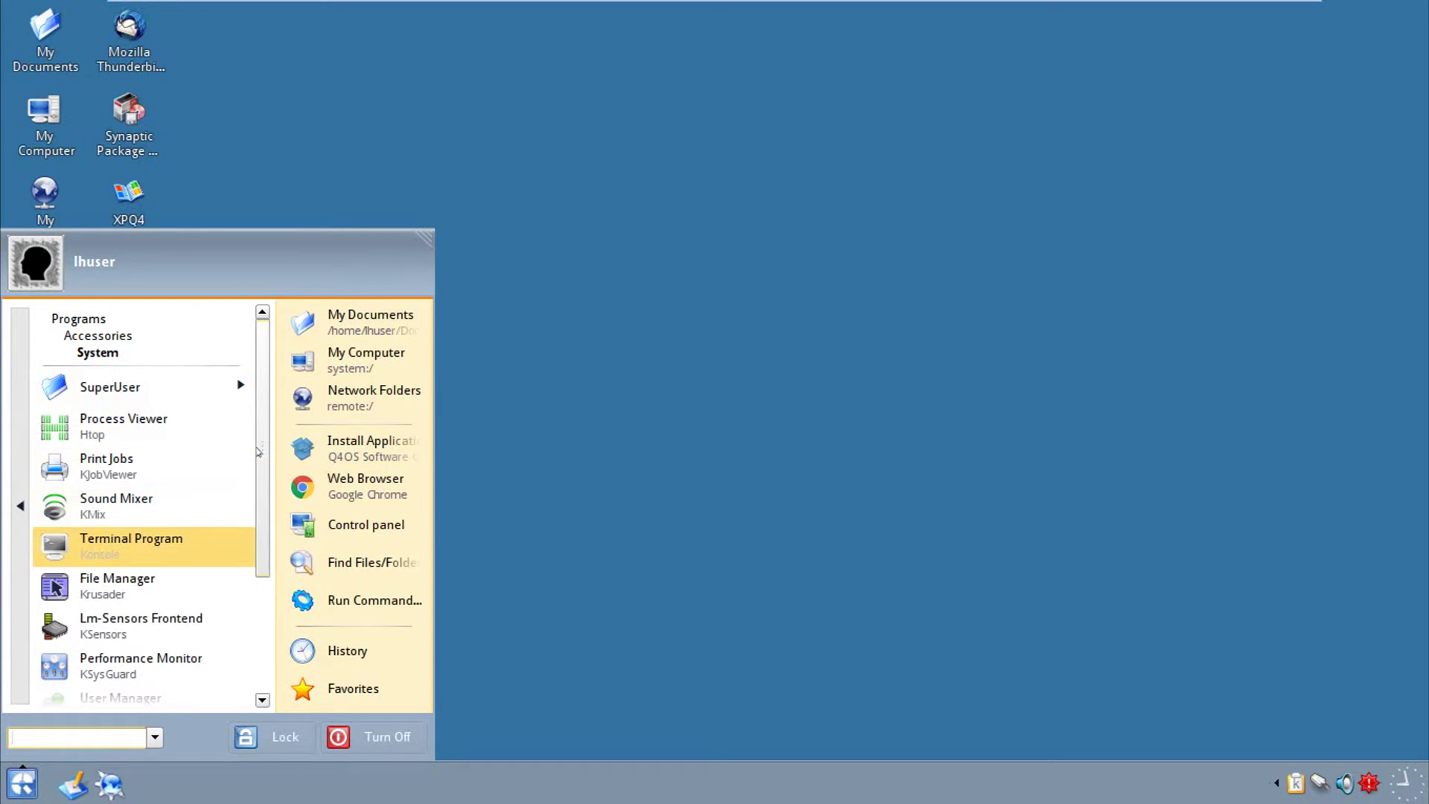
{"action": "key", "text": "Down"}
{"action": "key", "text": "Down"}
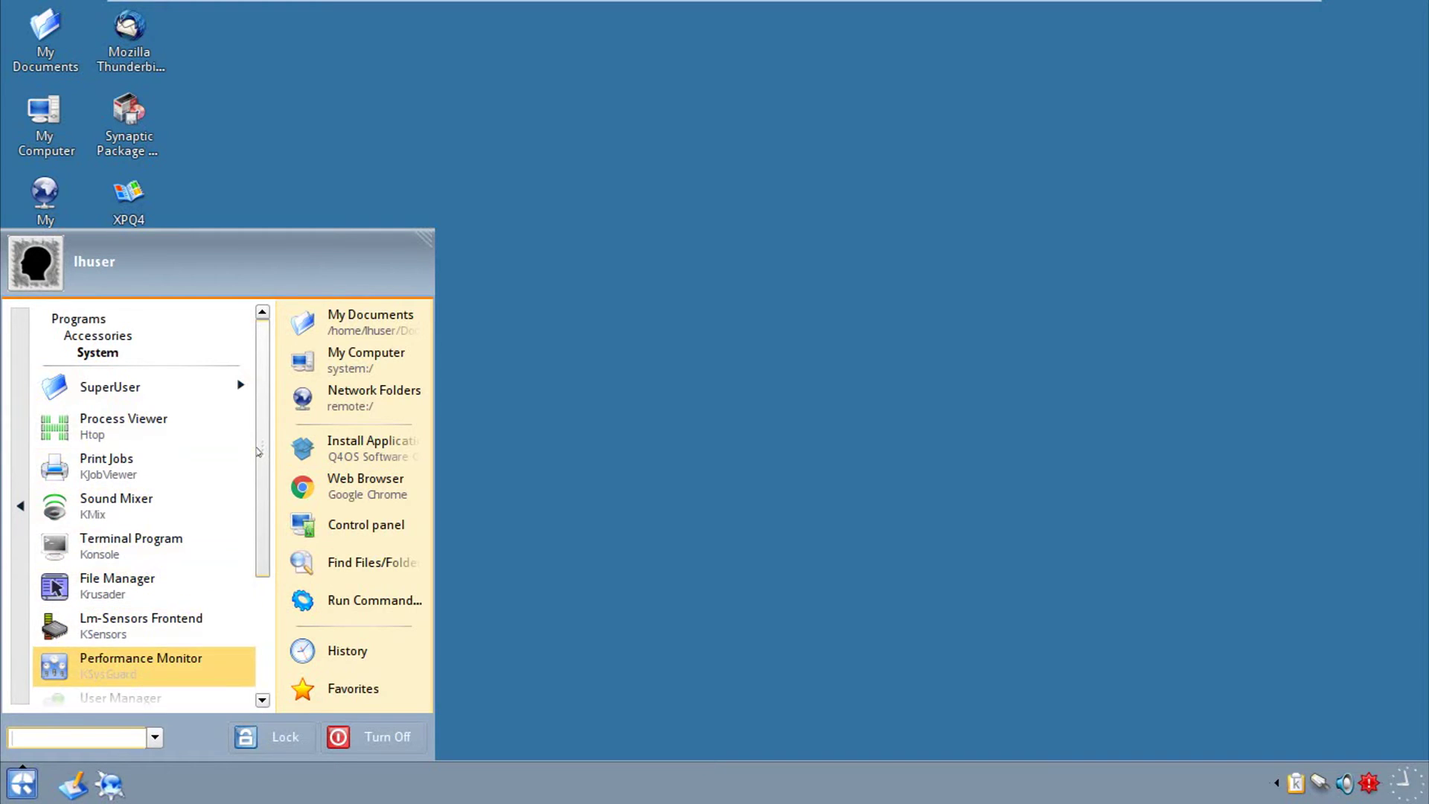
{"action": "key", "text": "Down"}
{"action": "key", "text": "Down"}
{"action": "key", "text": "Down"}
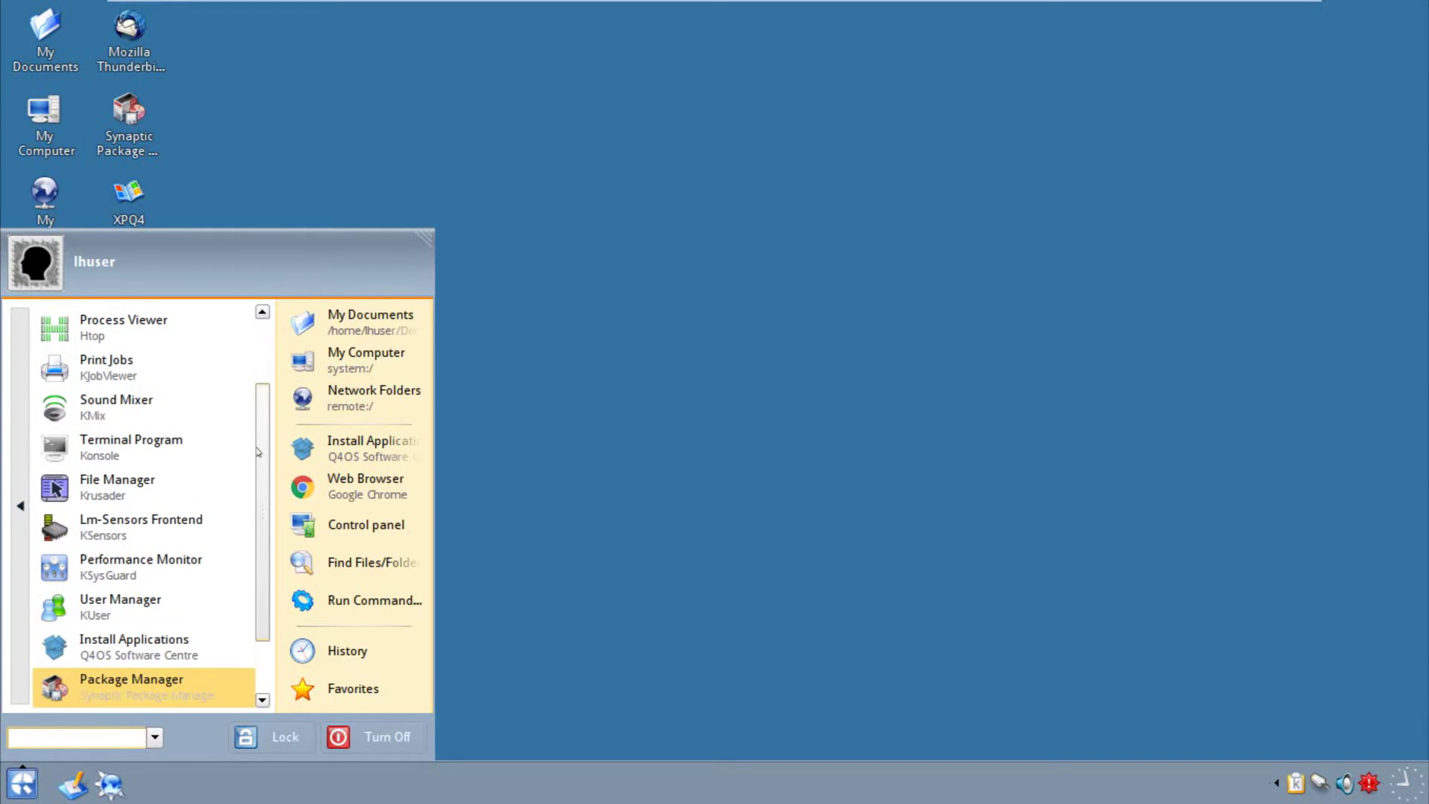
{"action": "key", "text": "Down"}
{"action": "key", "text": "Up"}
{"action": "key", "text": "Up"}
{"action": "key", "text": "Down"}
{"action": "key", "text": "Up"}
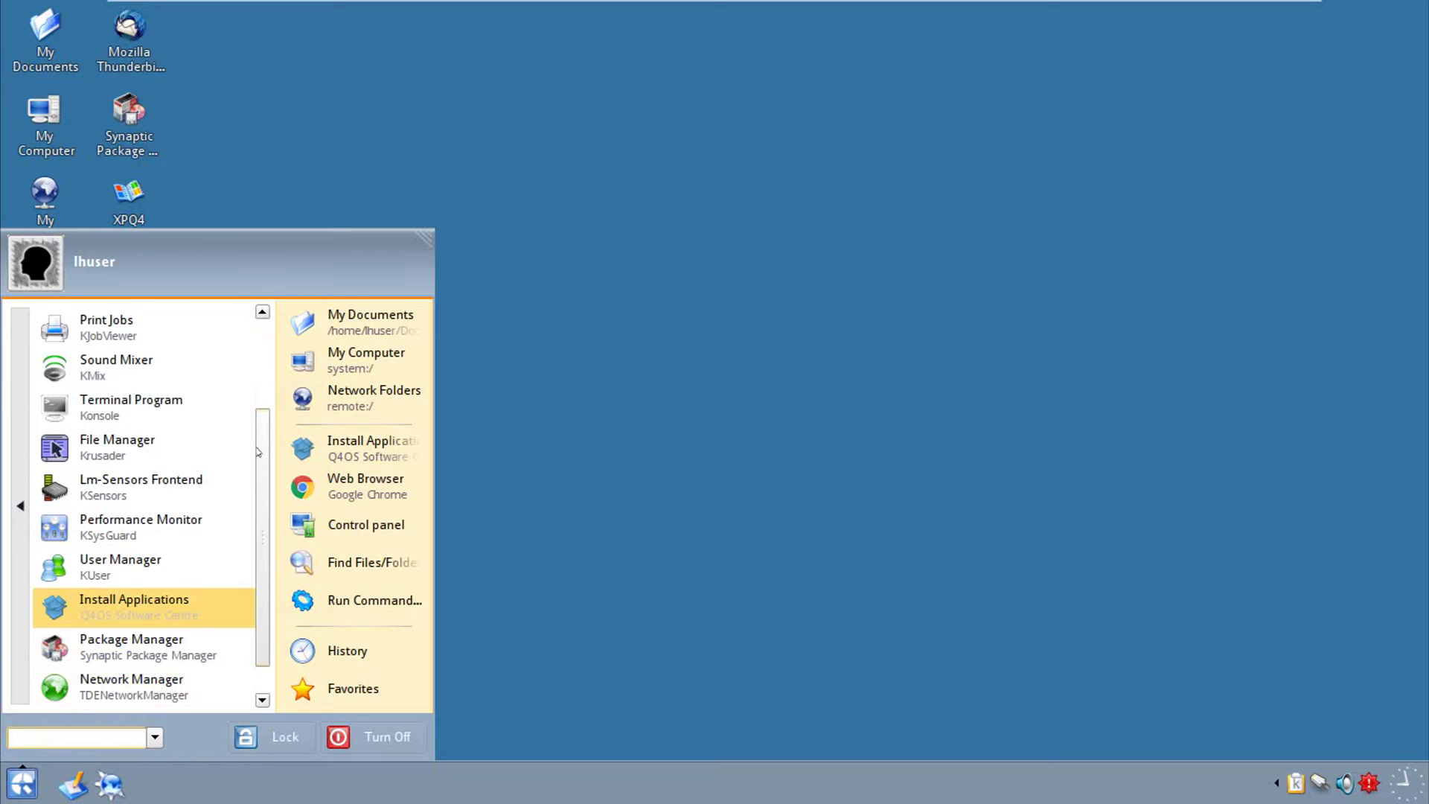
{"action": "key", "text": "Down"}
{"action": "key", "text": "Up"}
{"action": "key", "text": "Down"}
{"action": "key", "text": "Up"}
{"action": "key", "text": "Down"}
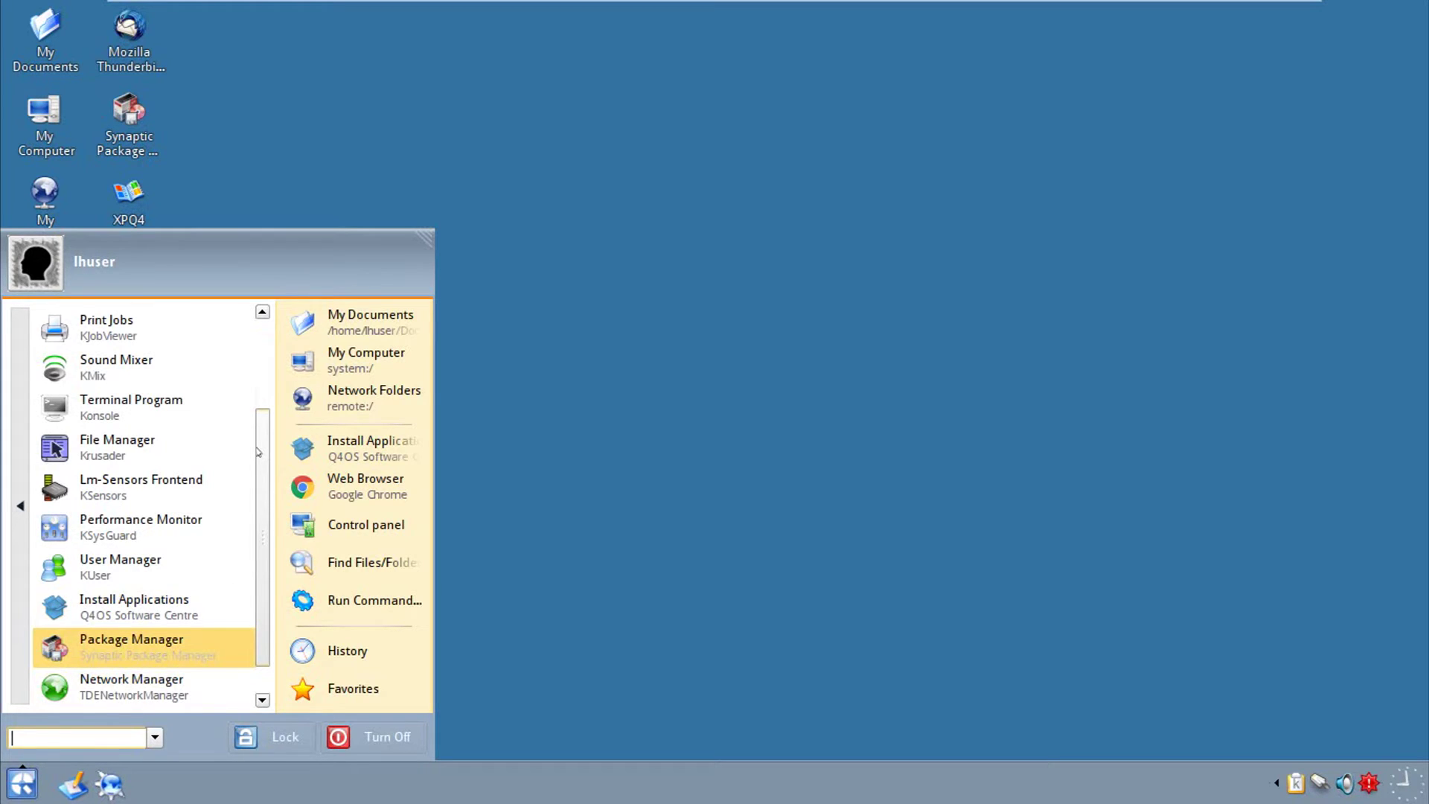
{"action": "key", "text": "Down"}
{"action": "key", "text": "Down"}
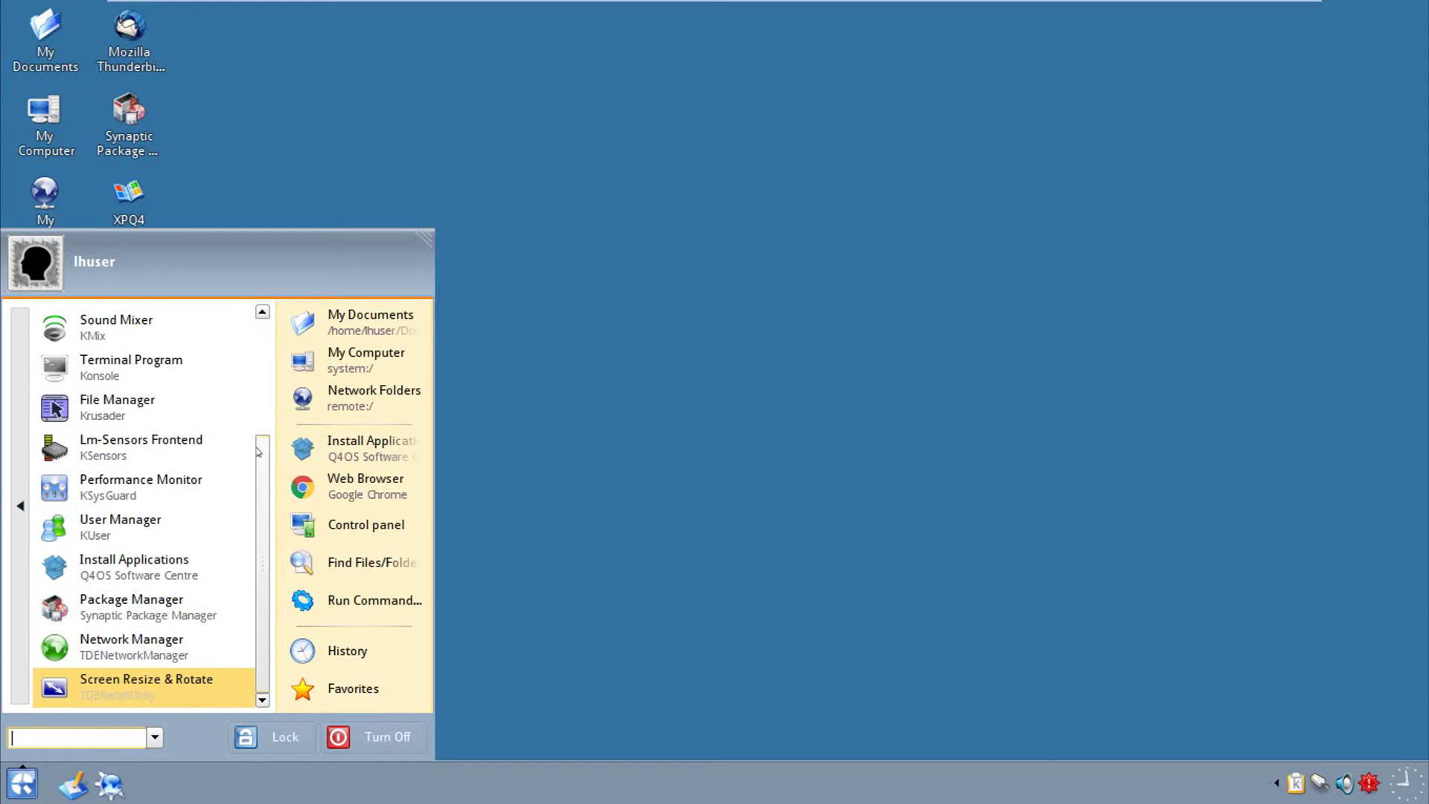
{"action": "key", "text": "Up"}
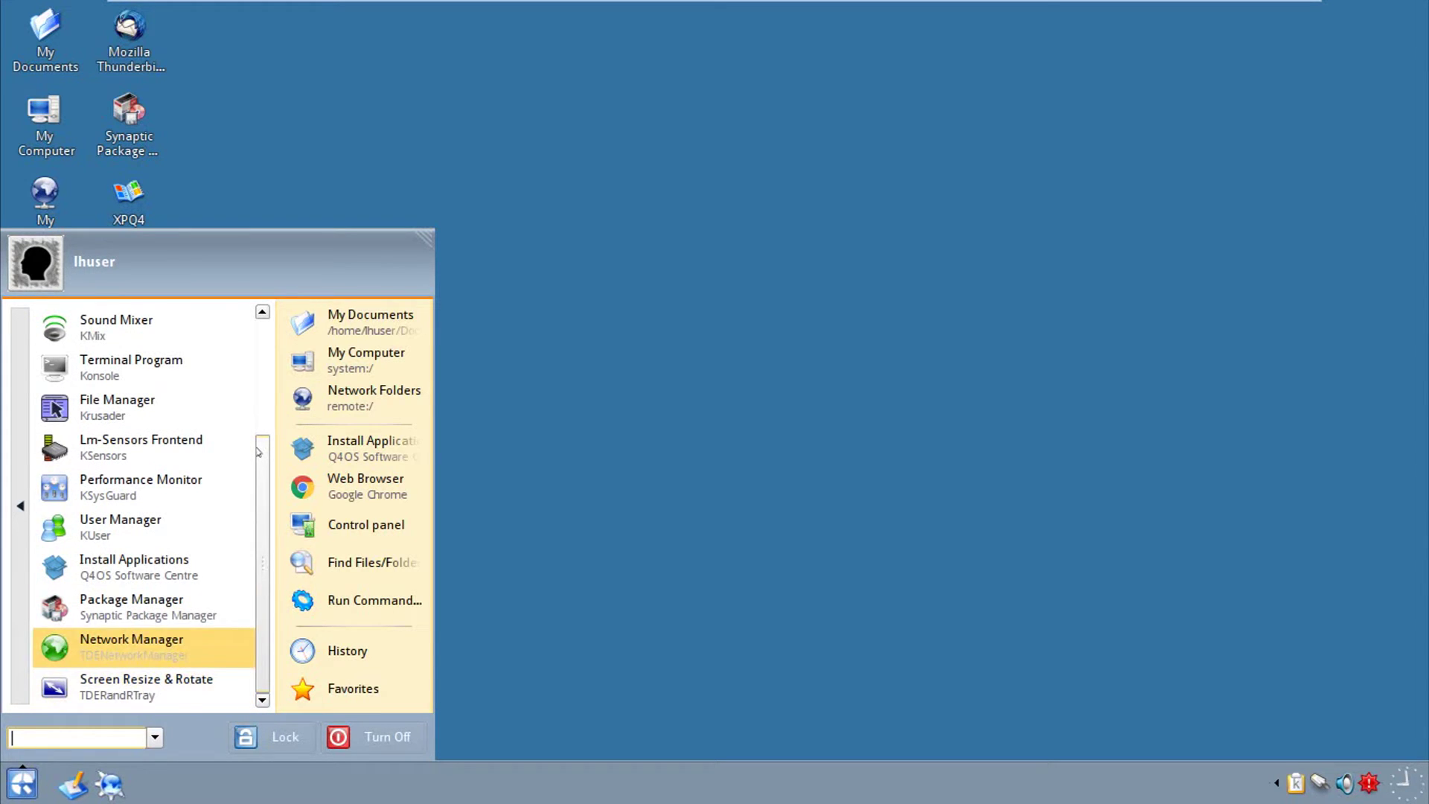
{"action": "key", "text": "Up"}
{"action": "key", "text": "Up"}
{"action": "key", "text": "Up"}
{"action": "key", "text": "Up"}
{"action": "key", "text": "Return"}
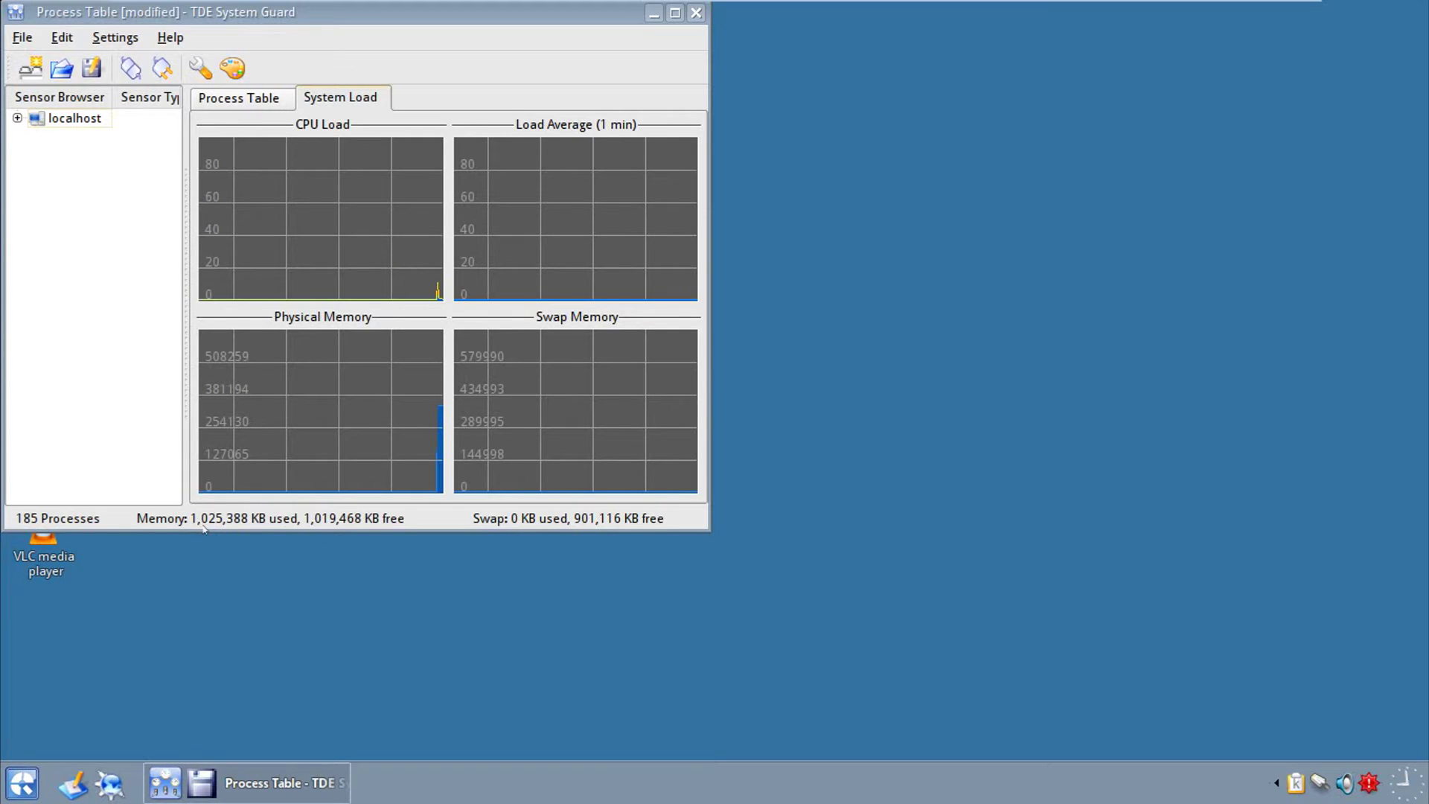
Close TDE System Guard and bring the Htop console window to the front.
{"action": "left_click", "coordinate": [696, 14]}
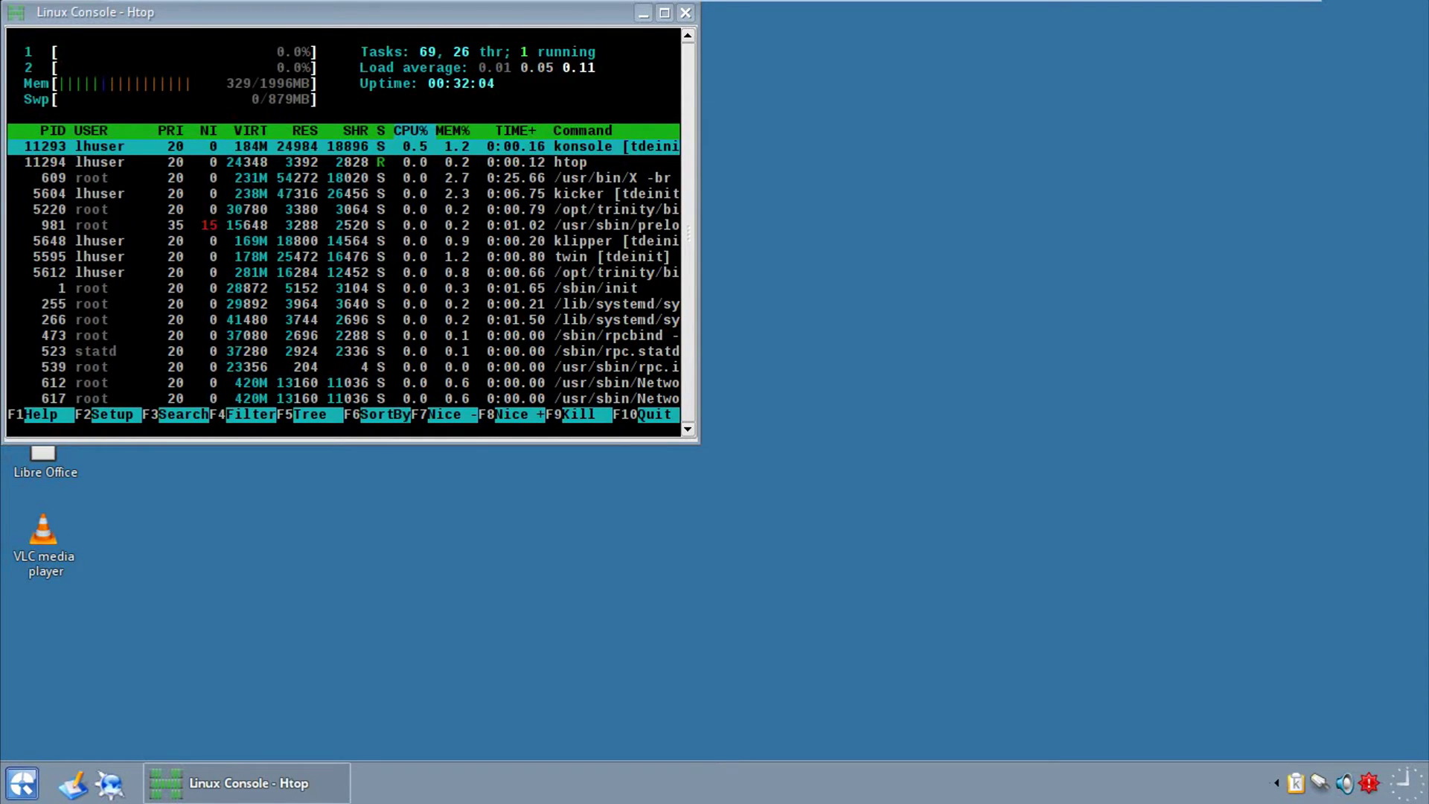
{"action": "left_click", "coordinate": [302, 5]}
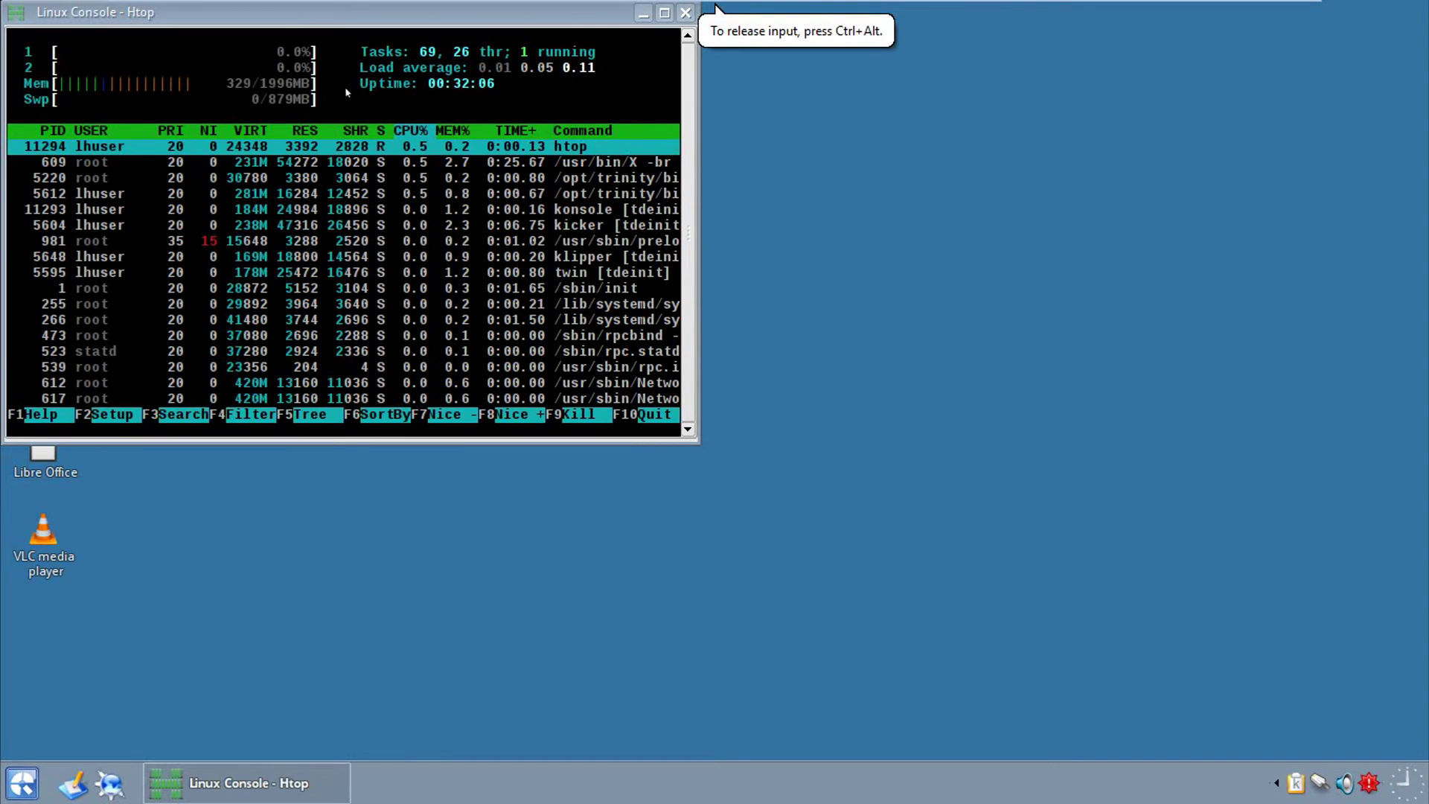
Close the Htop console and browse the Accessibility and Desktop utilities.
{"action": "key", "text": "F10"}
{"action": "left_click", "coordinate": [23, 783]}
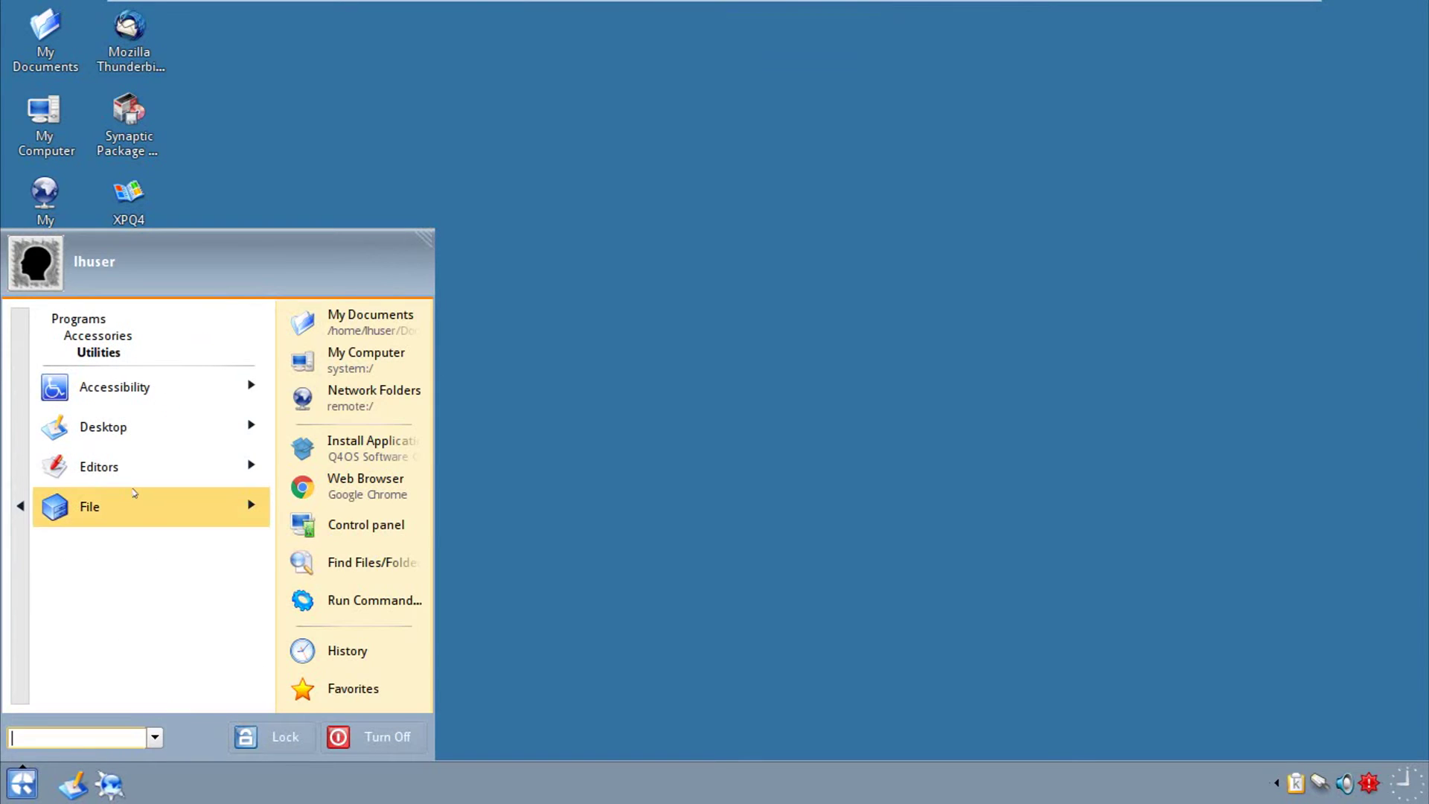
{"action": "key", "text": "Up"}
{"action": "key", "text": "Up"}
{"action": "key", "text": "Up"}
{"action": "key", "text": "Right"}
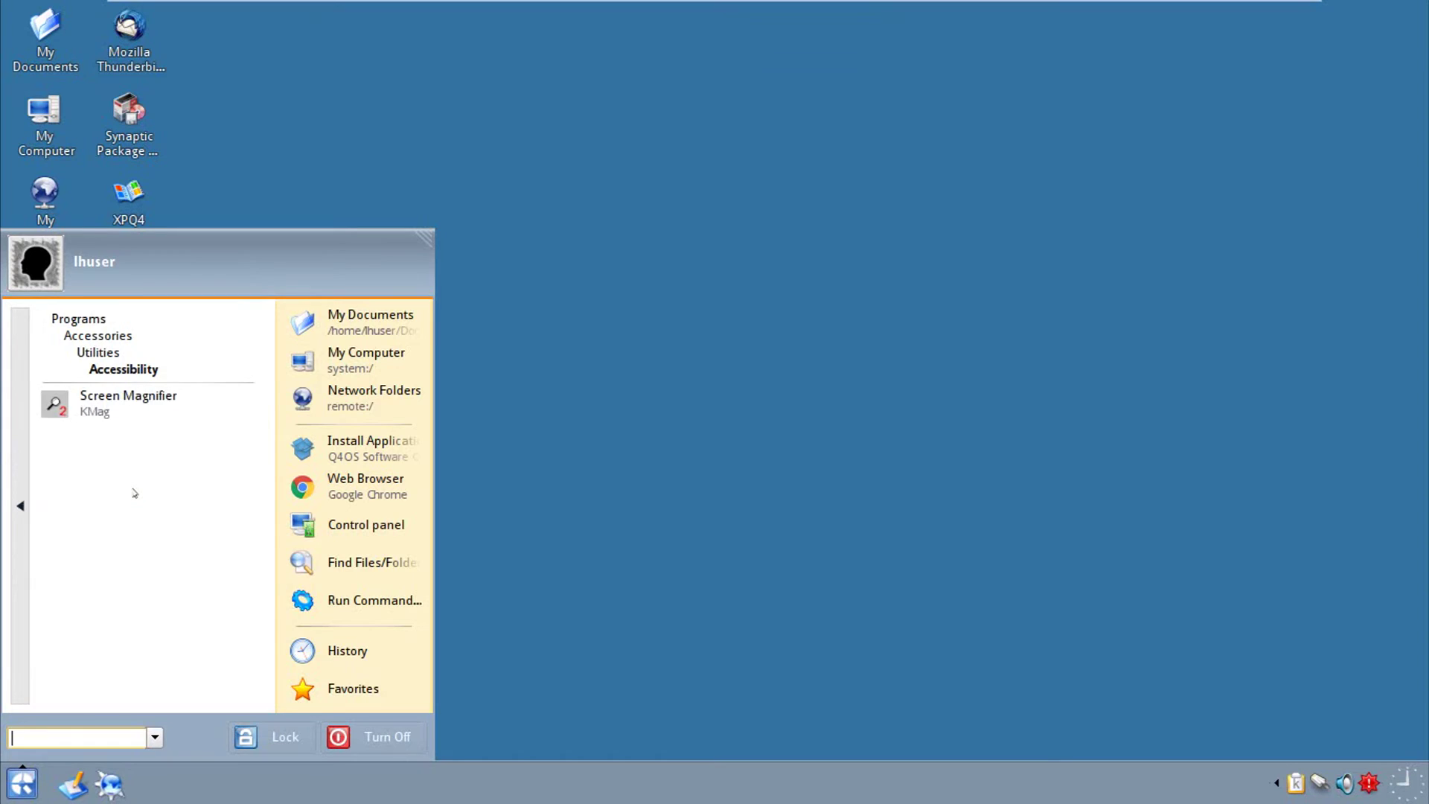
{"action": "key", "text": "Left"}
{"action": "key", "text": "Down"}
{"action": "key", "text": "Right"}
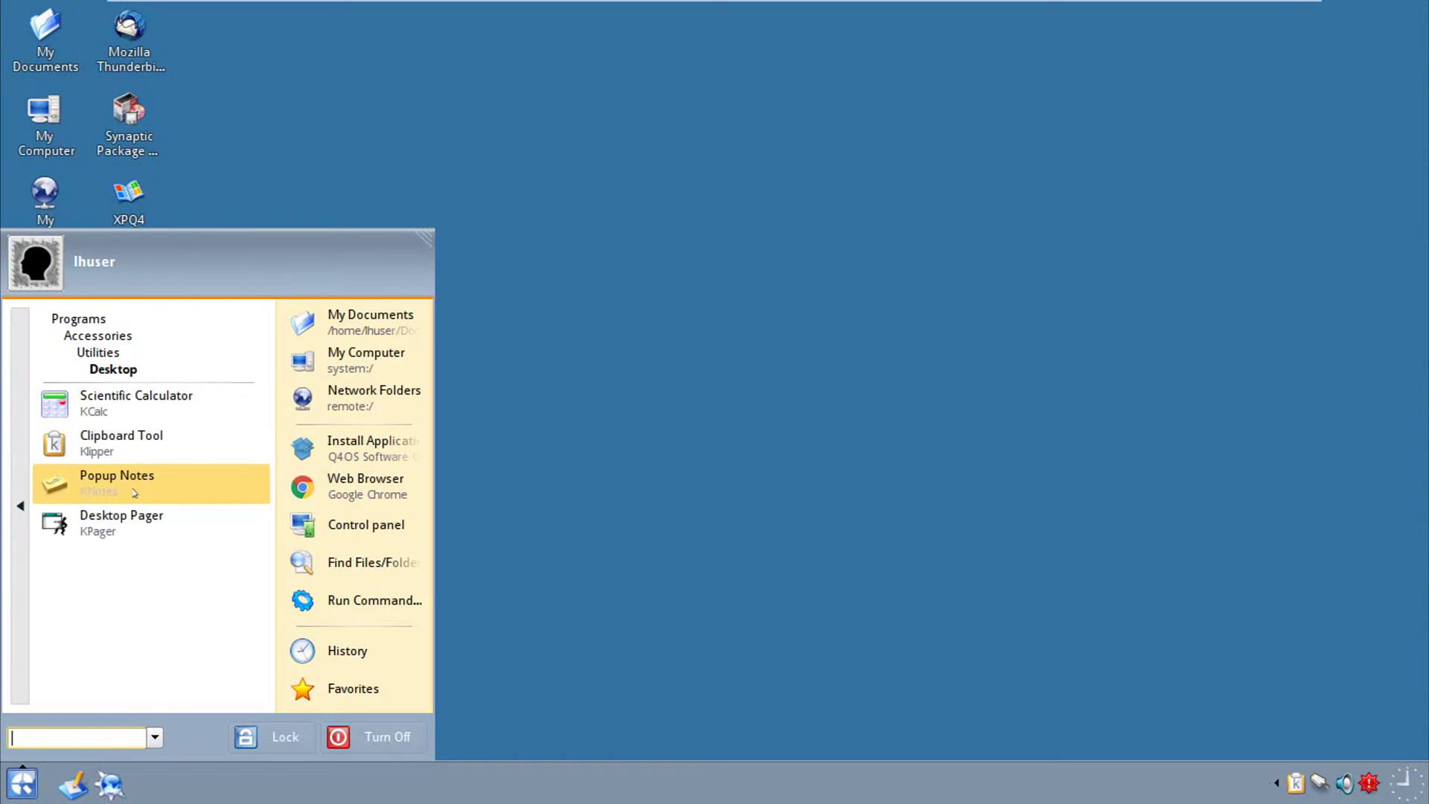
{"action": "key", "text": "Left"}
Browse the Editors and File utilities, then dismiss the programs menu.
{"action": "key", "text": "Down"}
{"action": "key", "text": "Right"}
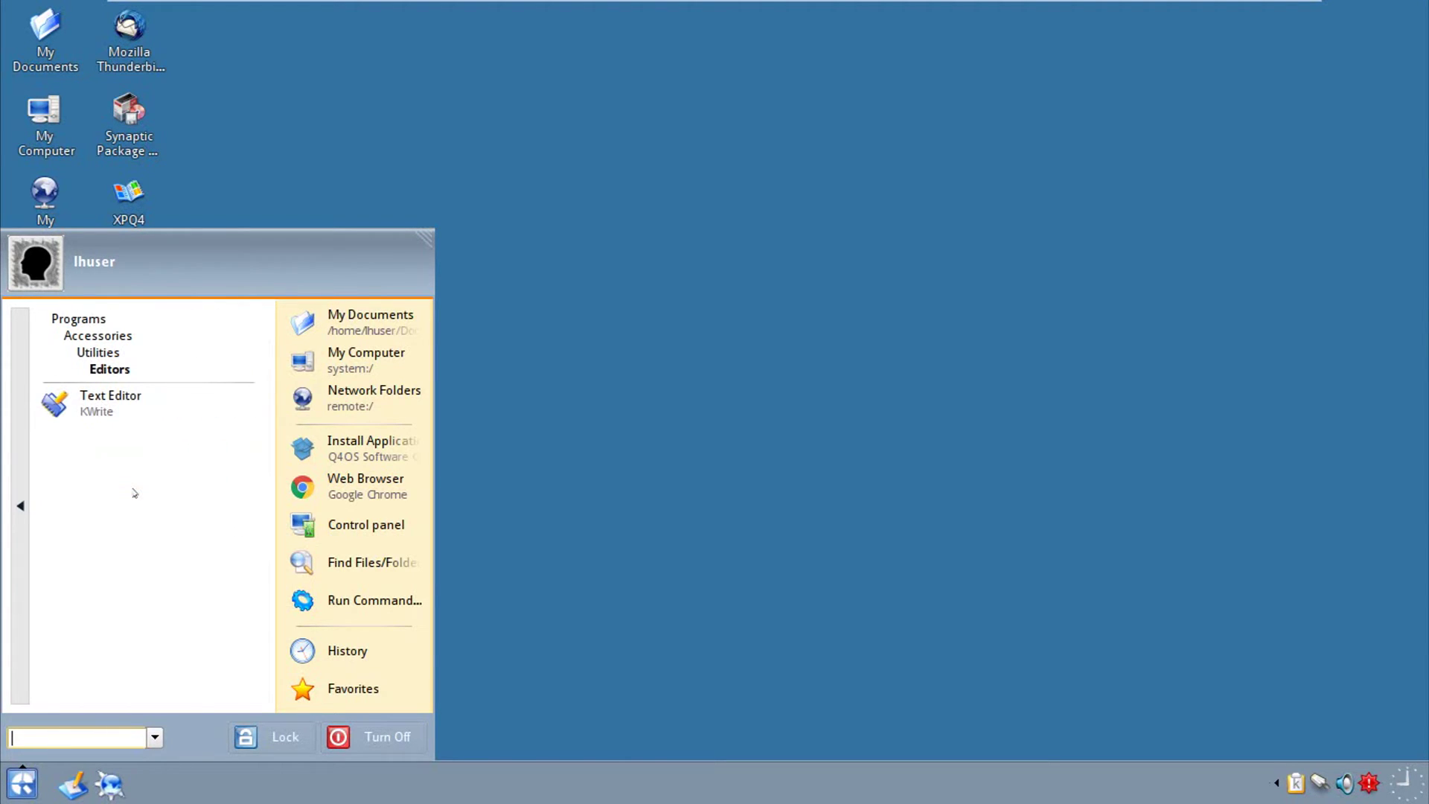
{"action": "key", "text": "Left"}
{"action": "key", "text": "Down"}
{"action": "key", "text": "Right"}
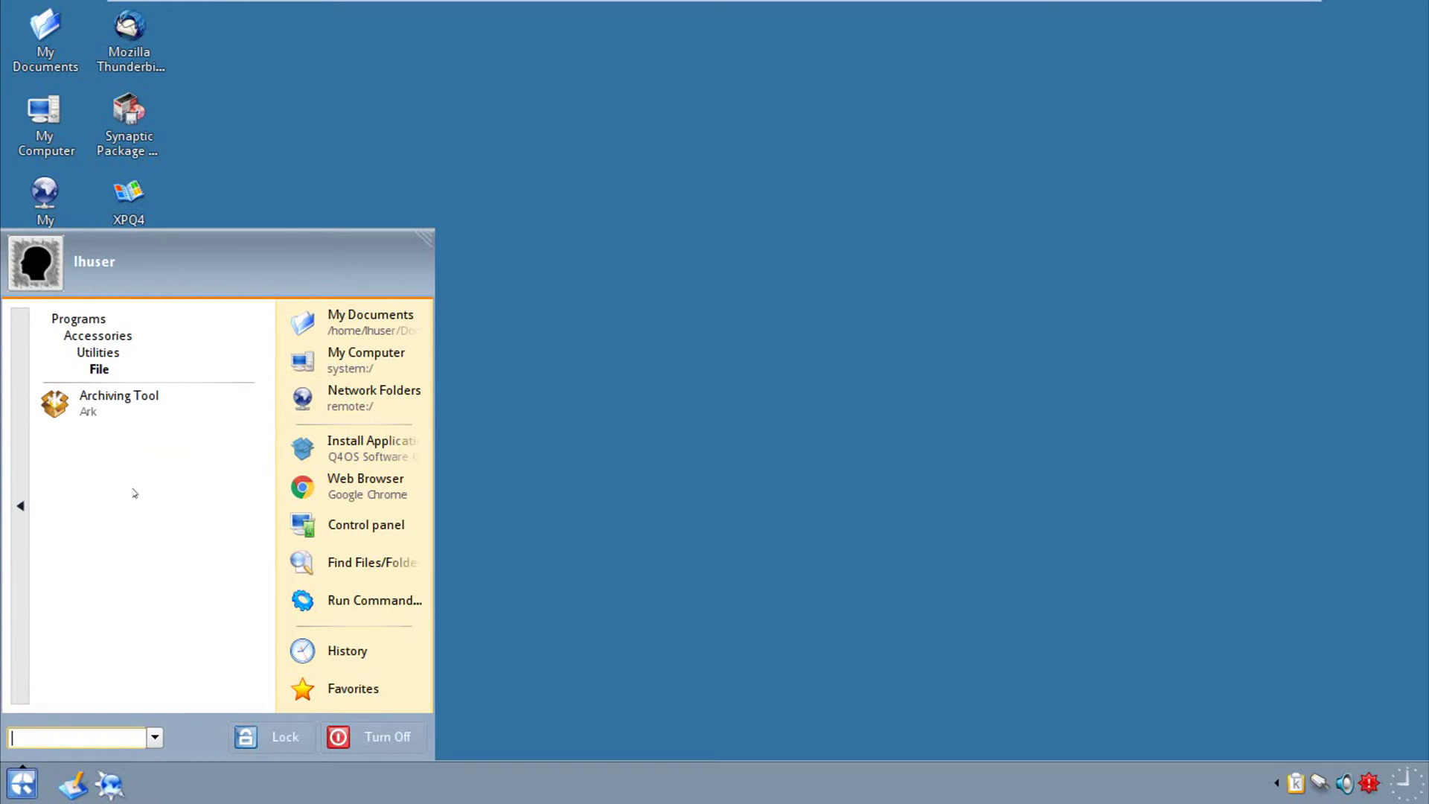
{"action": "key", "text": "Left"}
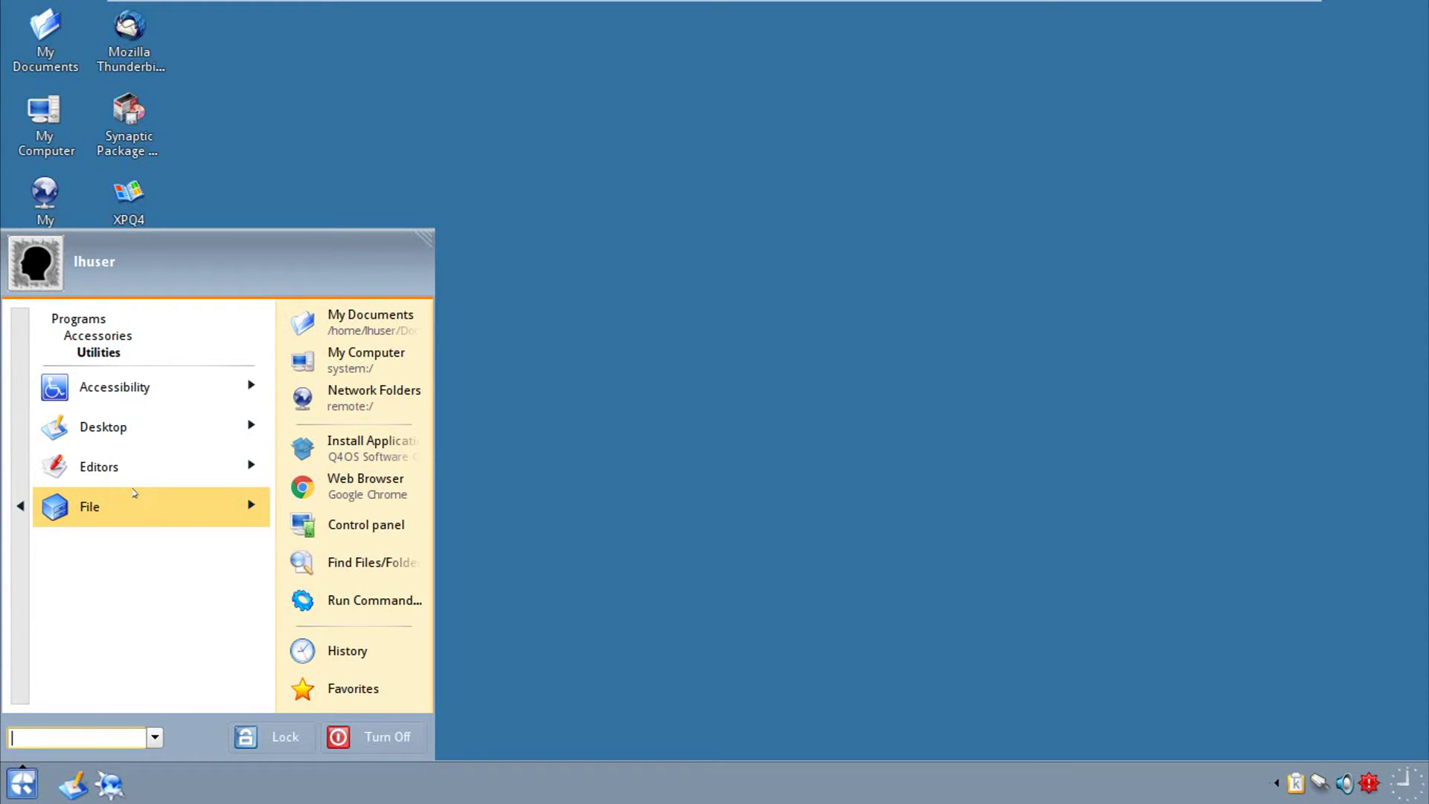
{"action": "key", "text": "Left"}
{"action": "key", "text": "Left"}
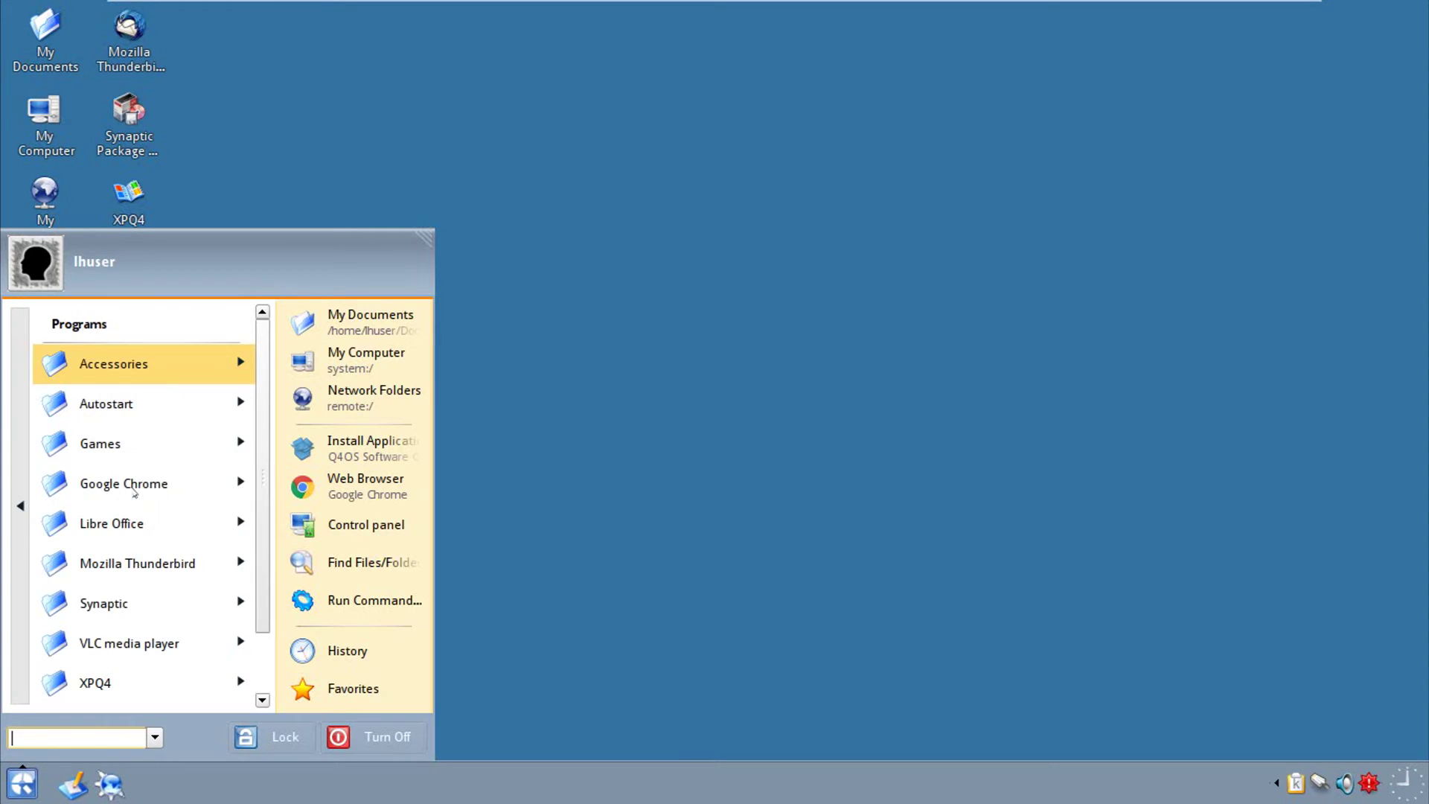
{"action": "left_click", "coordinate": [472, 431]}
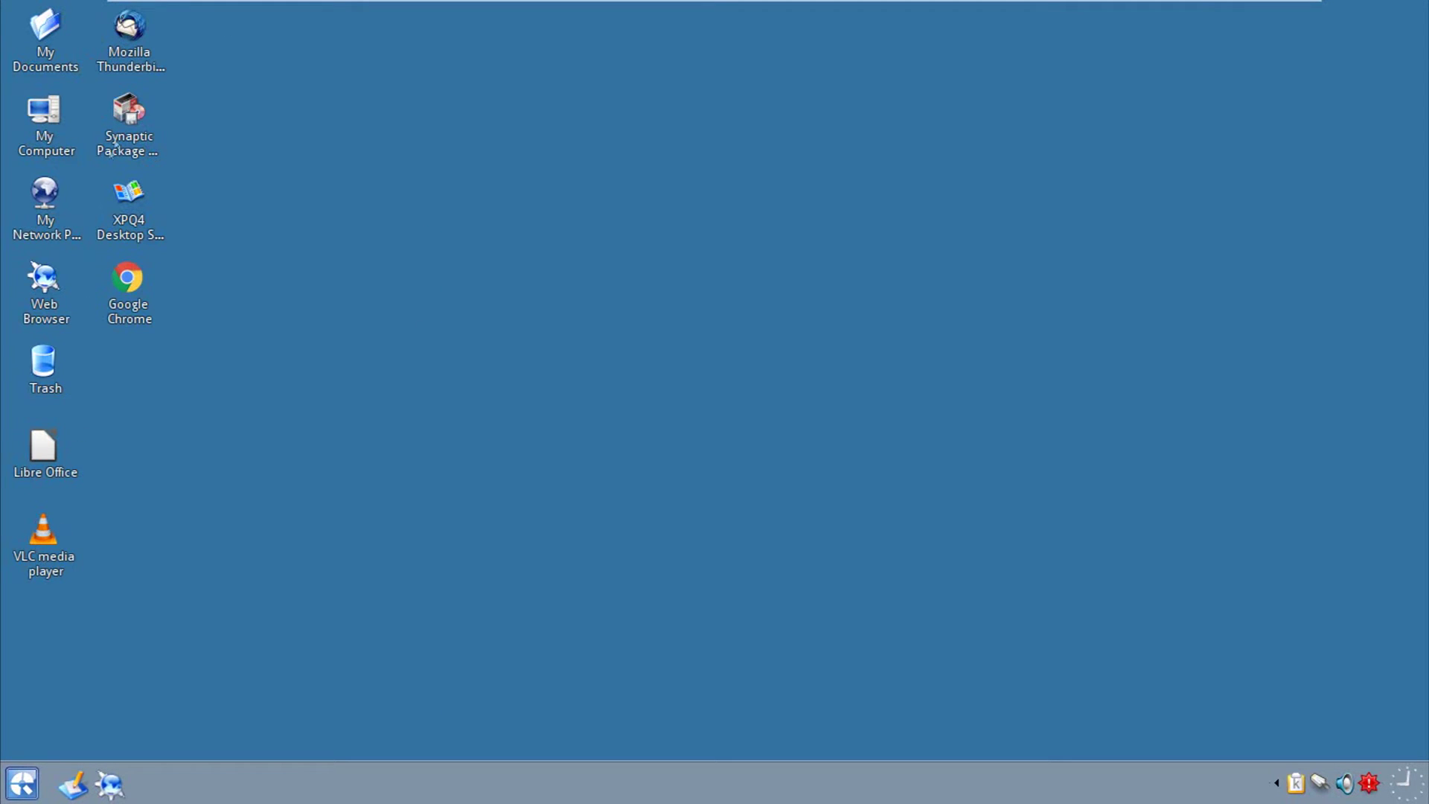
Choose the Q4OS Blueprint picture in the desktop background settings, apply it and confirm.
{"action": "right_click", "coordinate": [293, 145]}
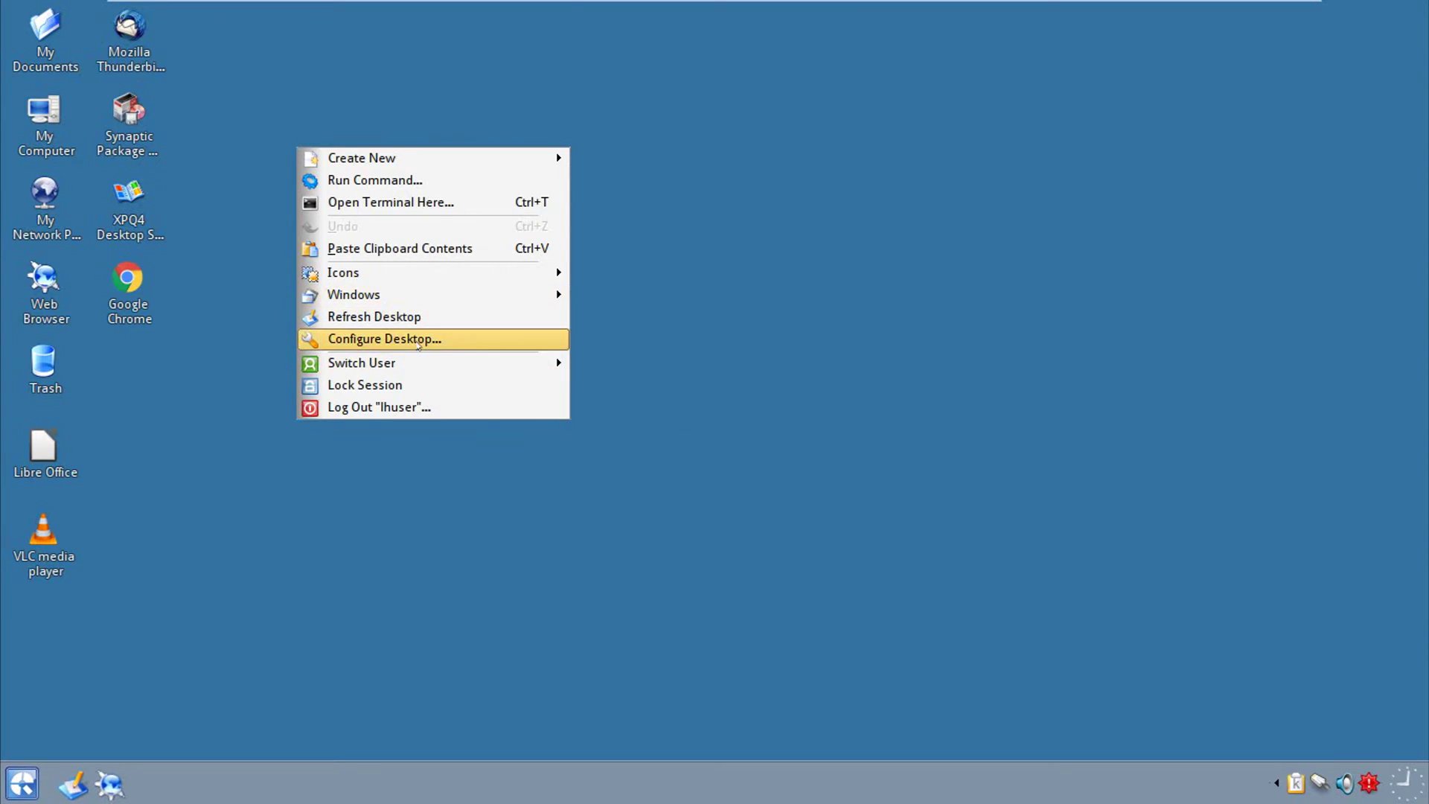
{"action": "left_click", "coordinate": [387, 336]}
{"action": "scroll", "coordinate": [711, 270], "scroll_direction": "down", "scroll_amount": 1}
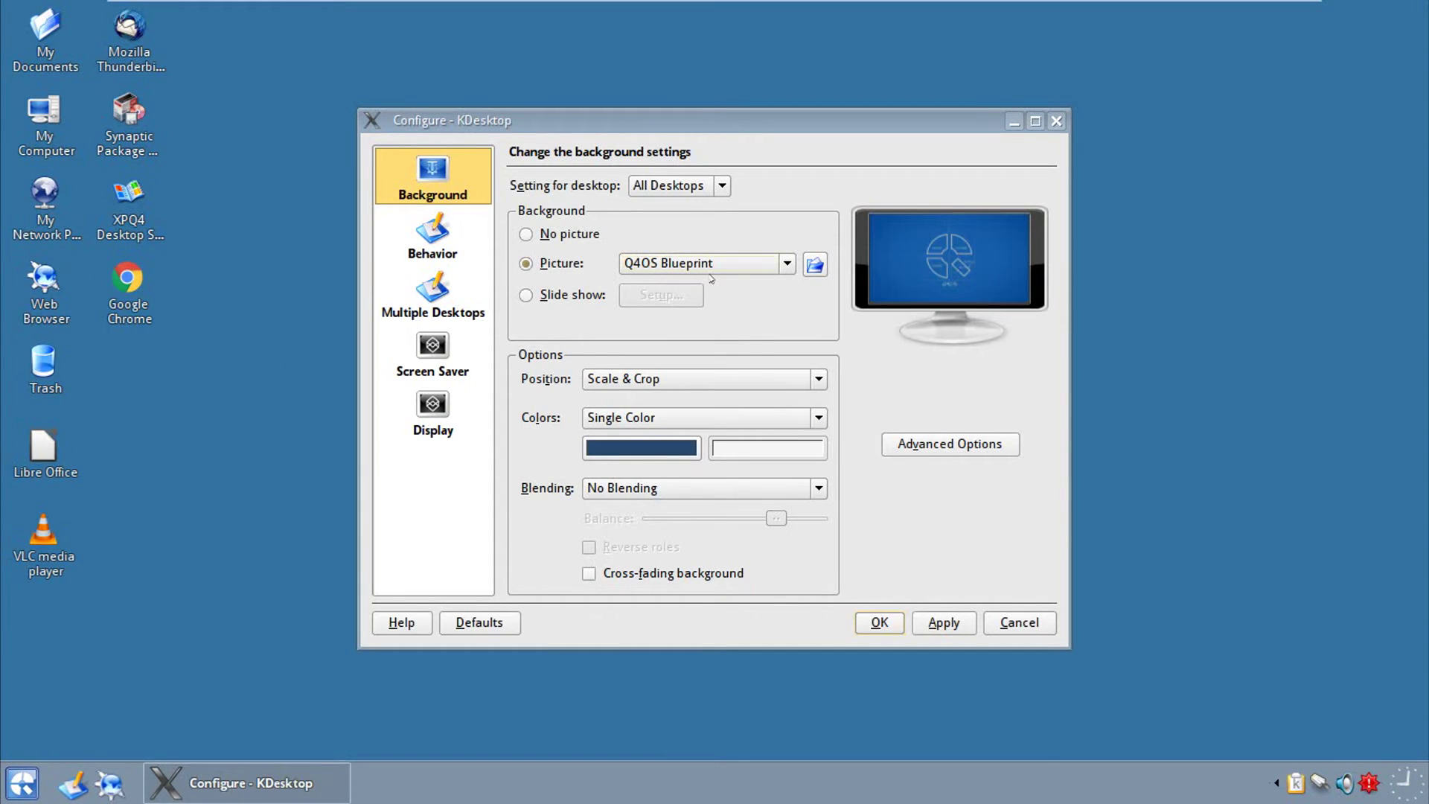
{"action": "scroll", "coordinate": [711, 270], "scroll_direction": "down", "scroll_amount": 1}
{"action": "scroll", "coordinate": [711, 264], "scroll_direction": "down", "scroll_amount": 1}
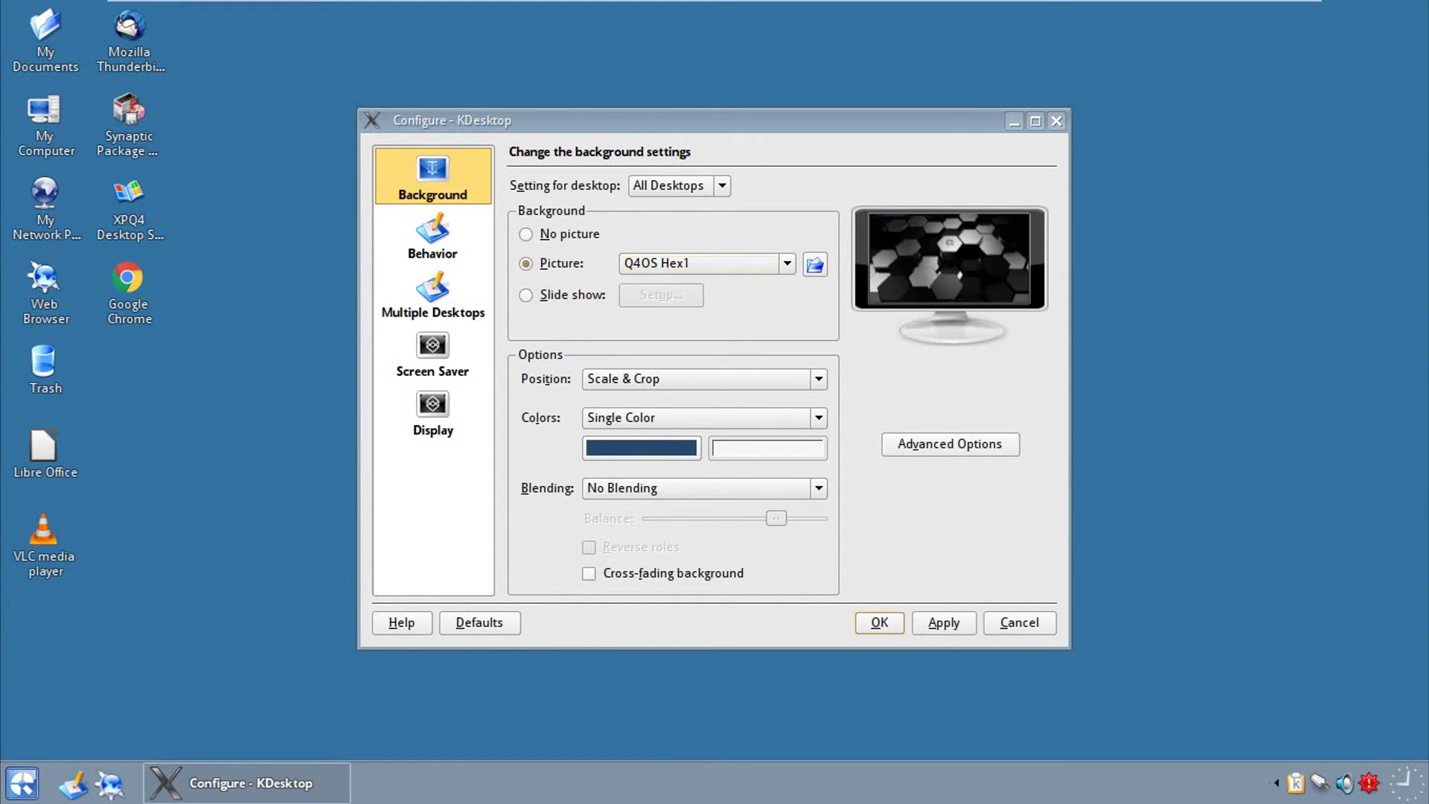
{"action": "scroll", "coordinate": [711, 265], "scroll_direction": "up", "scroll_amount": 2}
{"action": "left_click", "coordinate": [918, 617]}
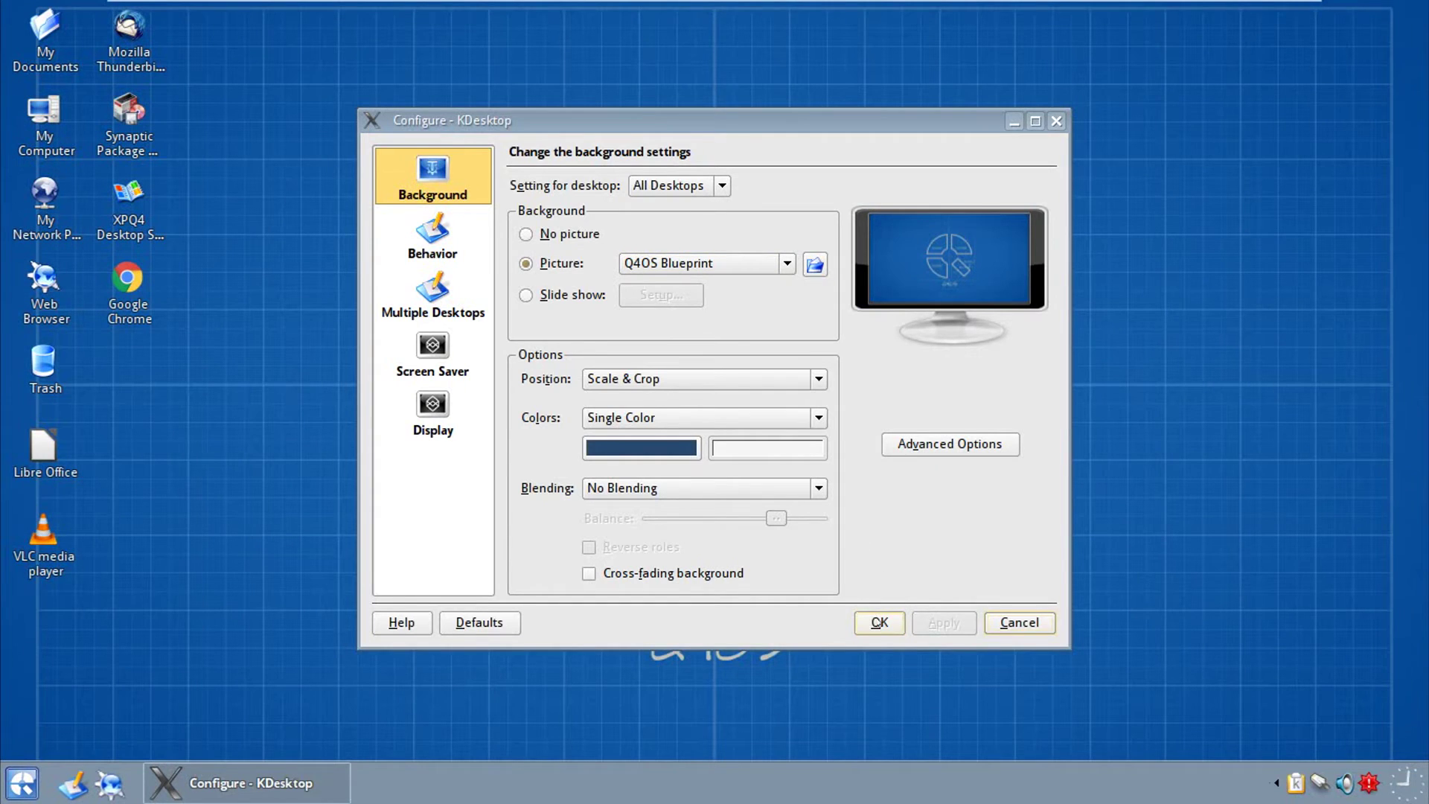
{"action": "left_click", "coordinate": [877, 621]}
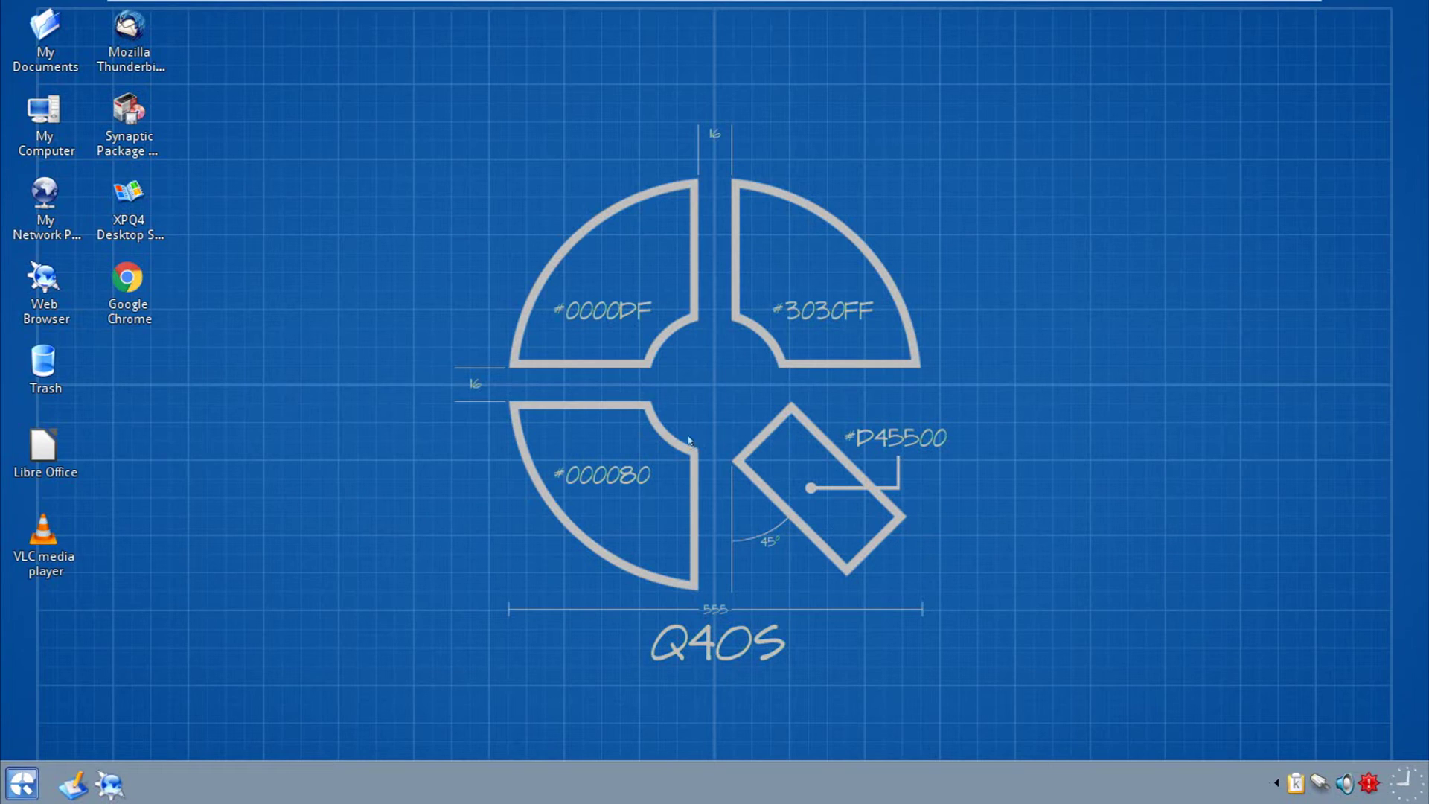
Preview XPQ4 themes, then apply 10_Windows2000 and log out to activate it.
{"action": "double_click", "coordinate": [148, 234]}
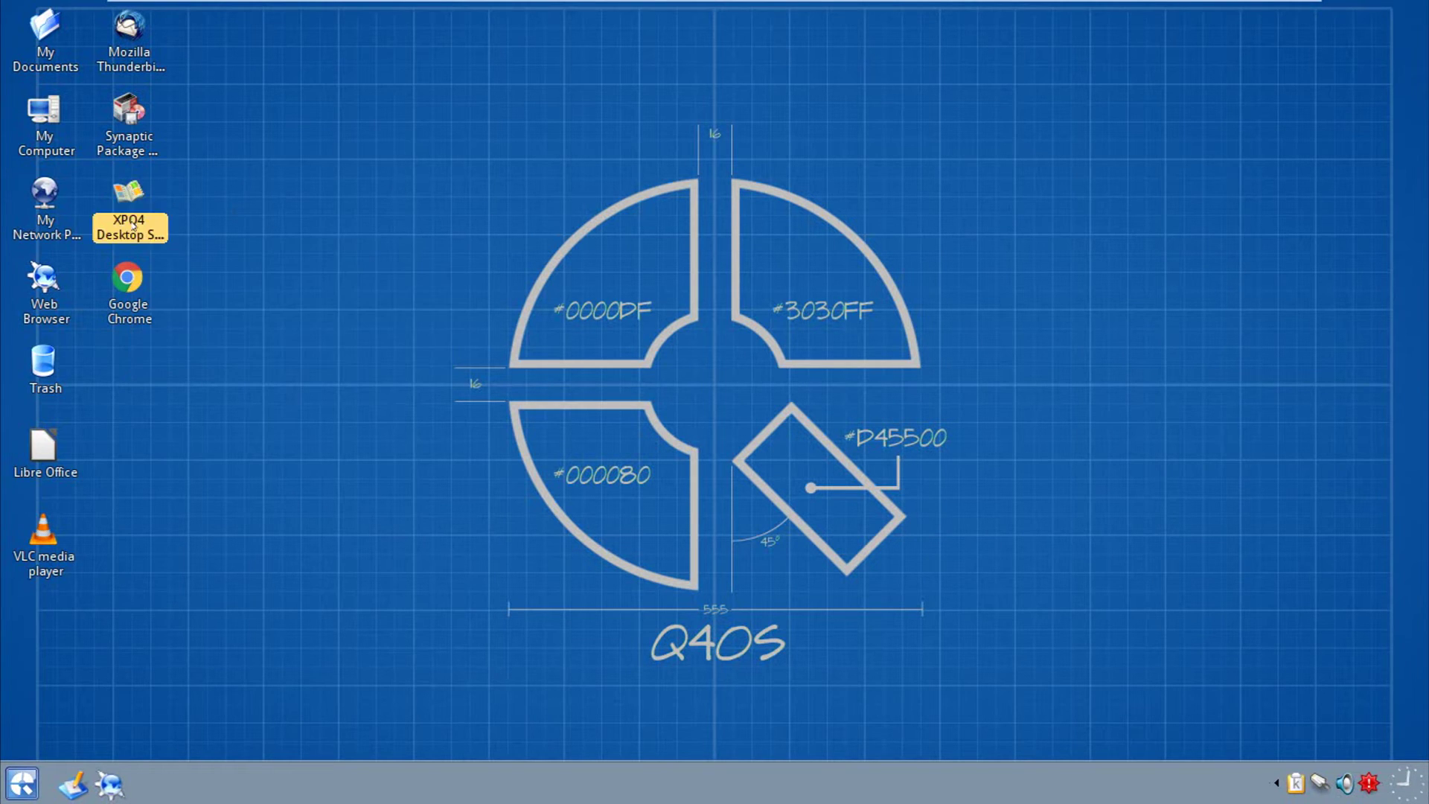
{"action": "left_click_drag", "start_coordinate": [107, 7], "coordinate": [518, 133]}
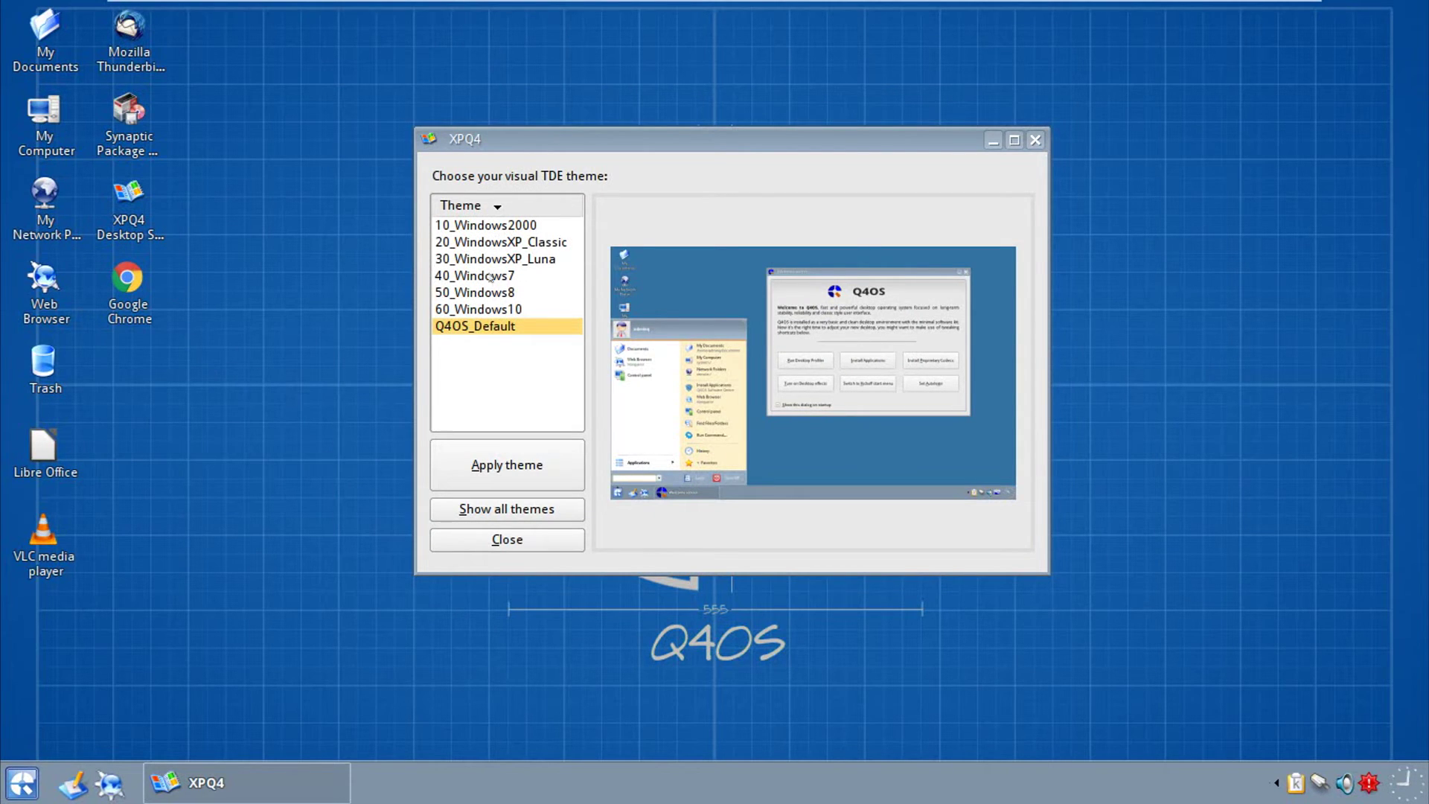
{"action": "left_click", "coordinate": [511, 231]}
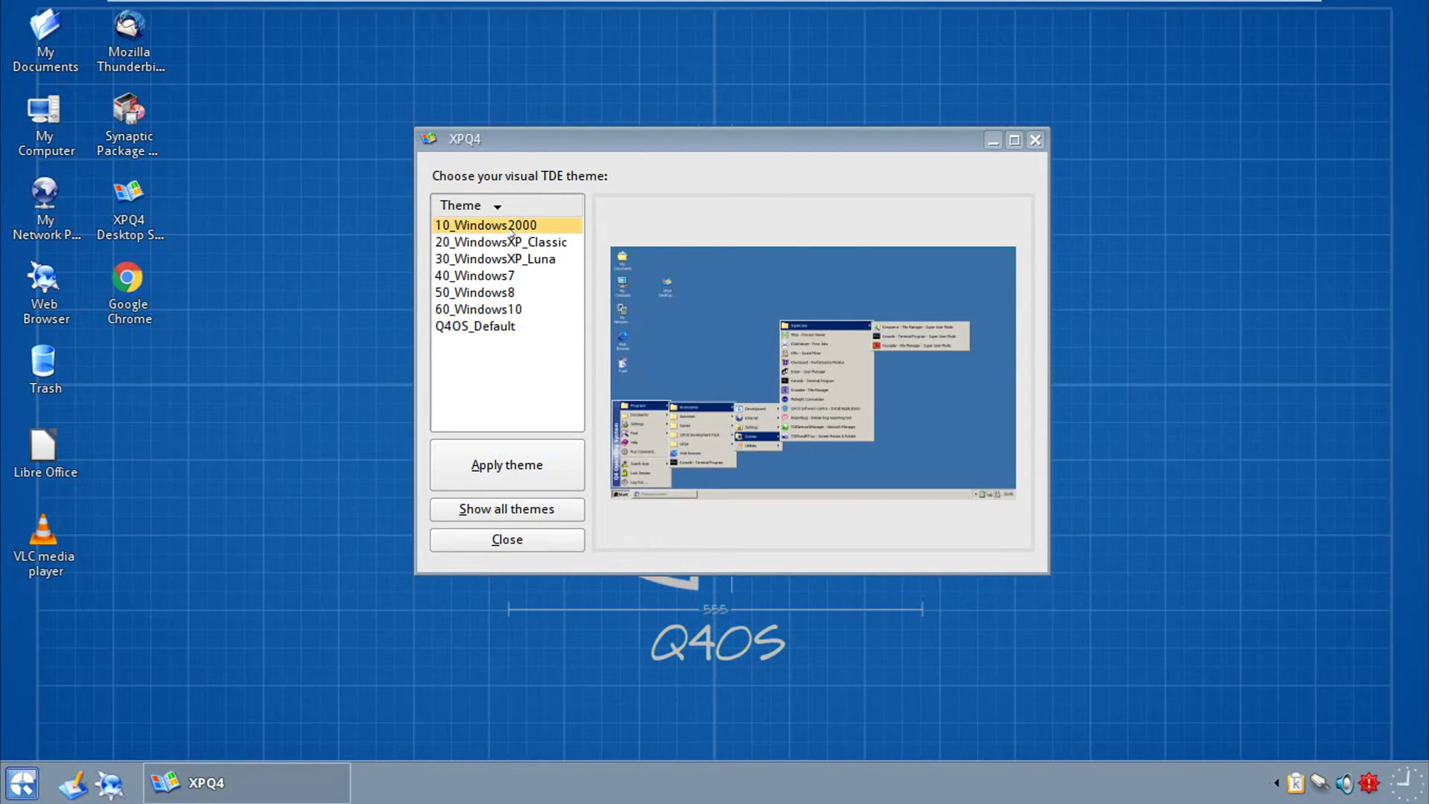
{"action": "key", "text": "Down"}
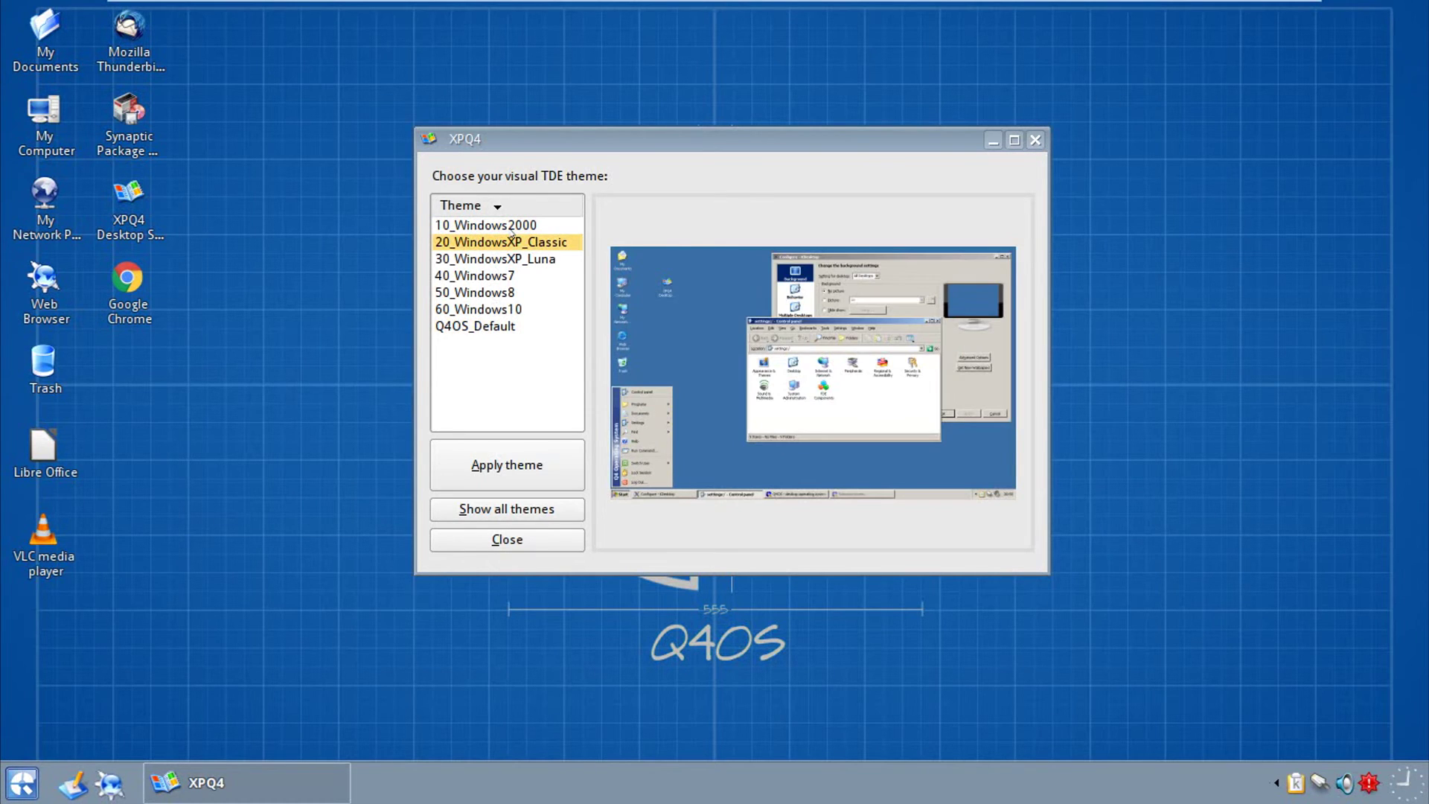
{"action": "key", "text": "Down"}
{"action": "key", "text": "Down"}
{"action": "key", "text": "Down"}
{"action": "key", "text": "Down"}
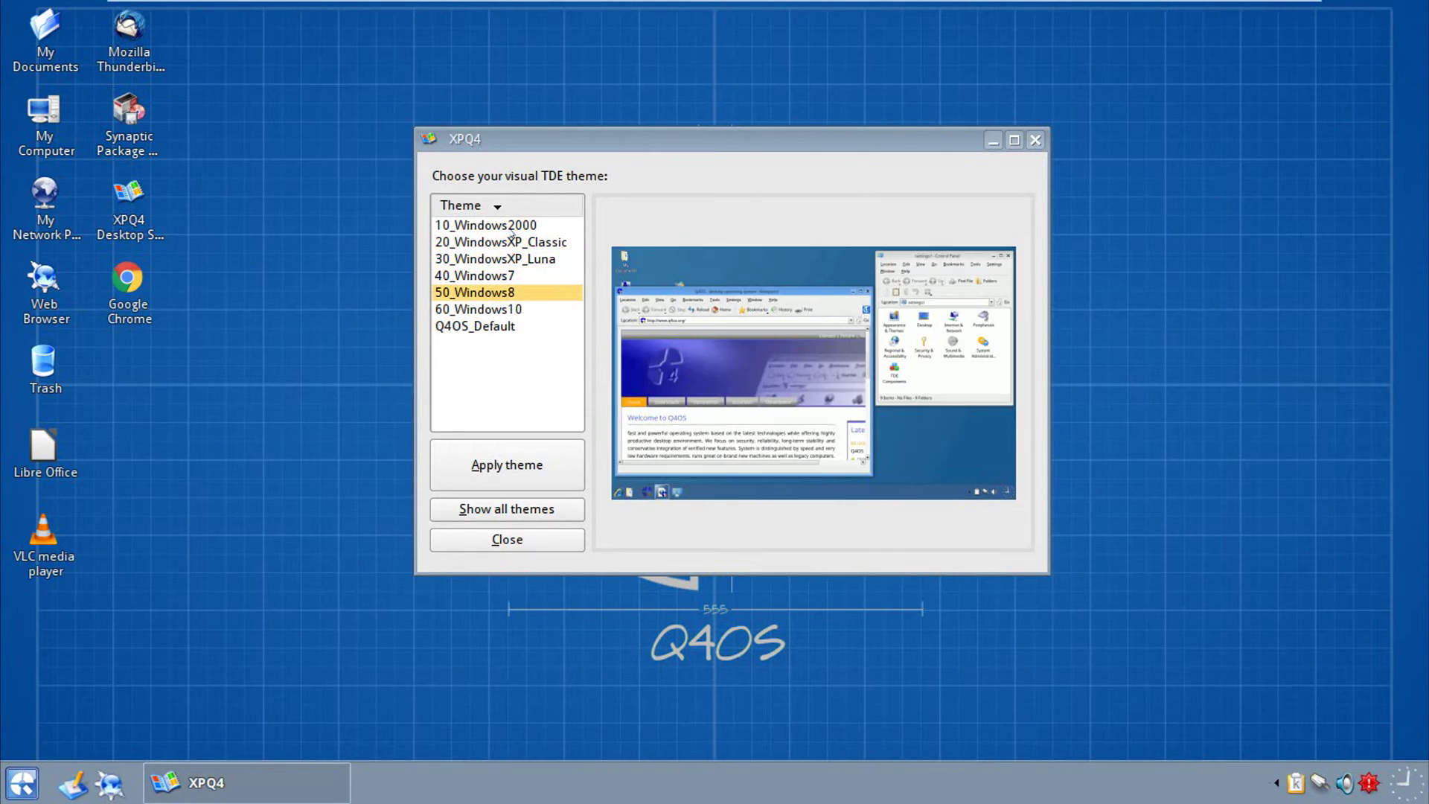
{"action": "left_click", "coordinate": [511, 228]}
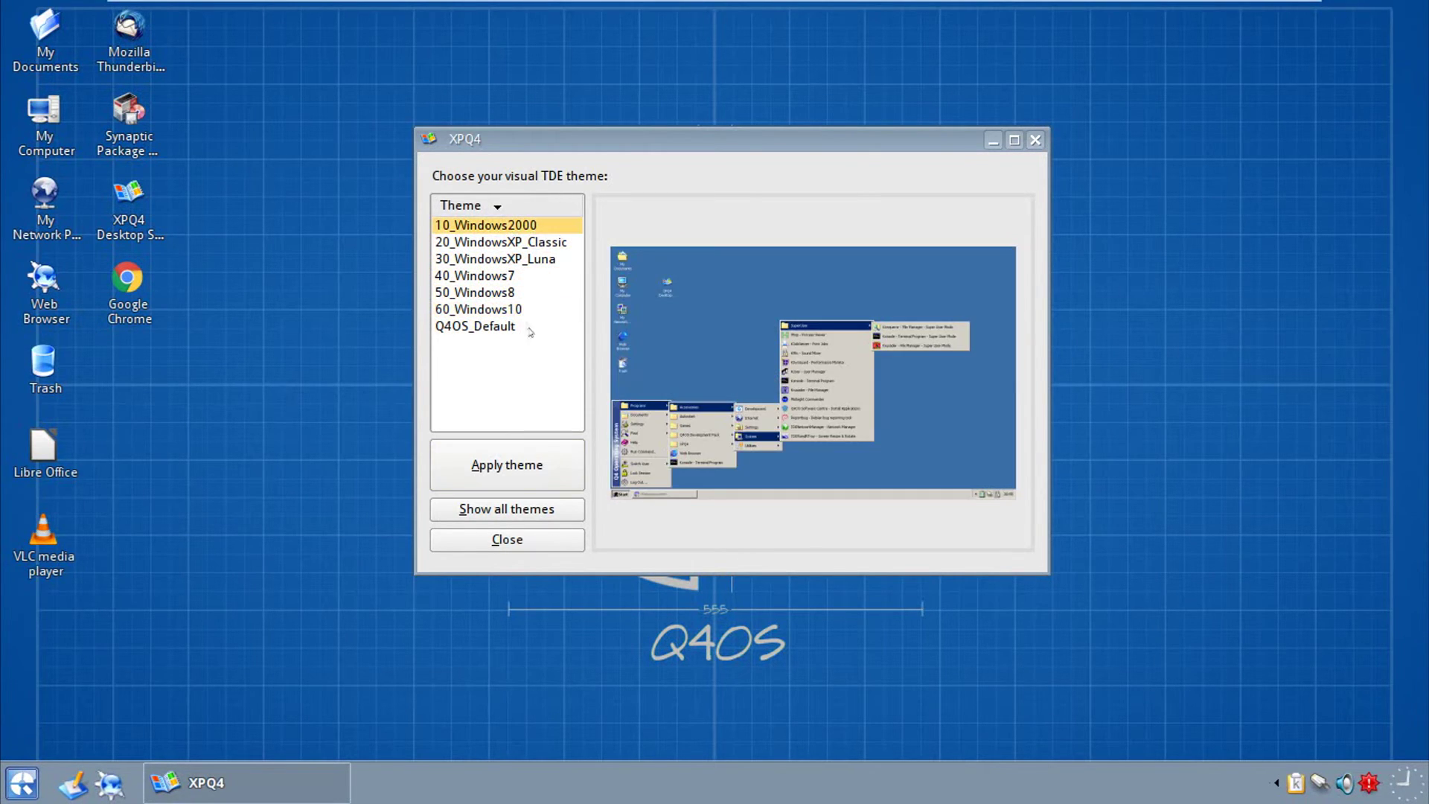
{"action": "left_click", "coordinate": [516, 456]}
{"action": "left_click", "coordinate": [588, 439]}
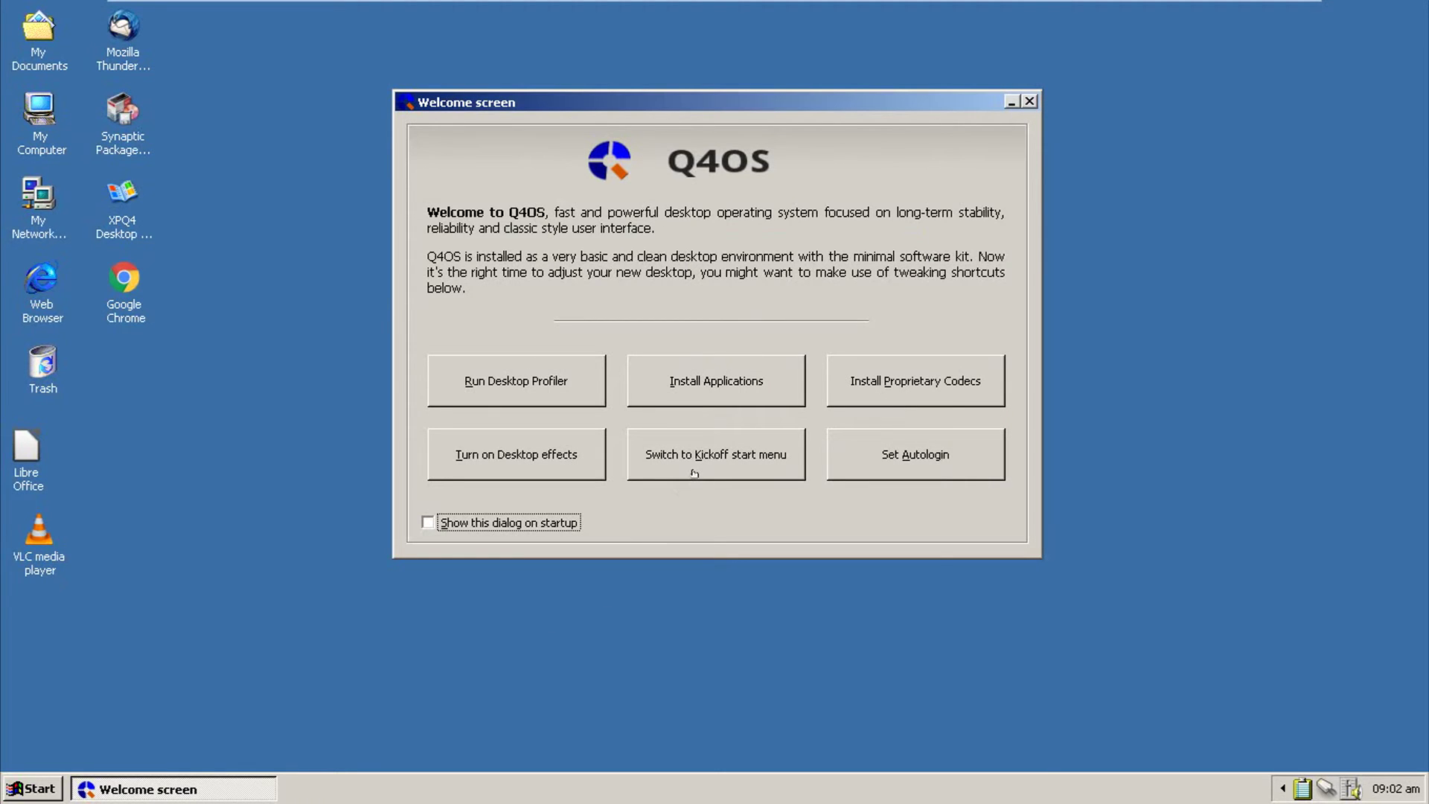
Close the Welcome screen, view the 19.1GB fixed disk under My Computer > Storage Media, then close it.
{"action": "left_click", "coordinate": [1029, 102]}
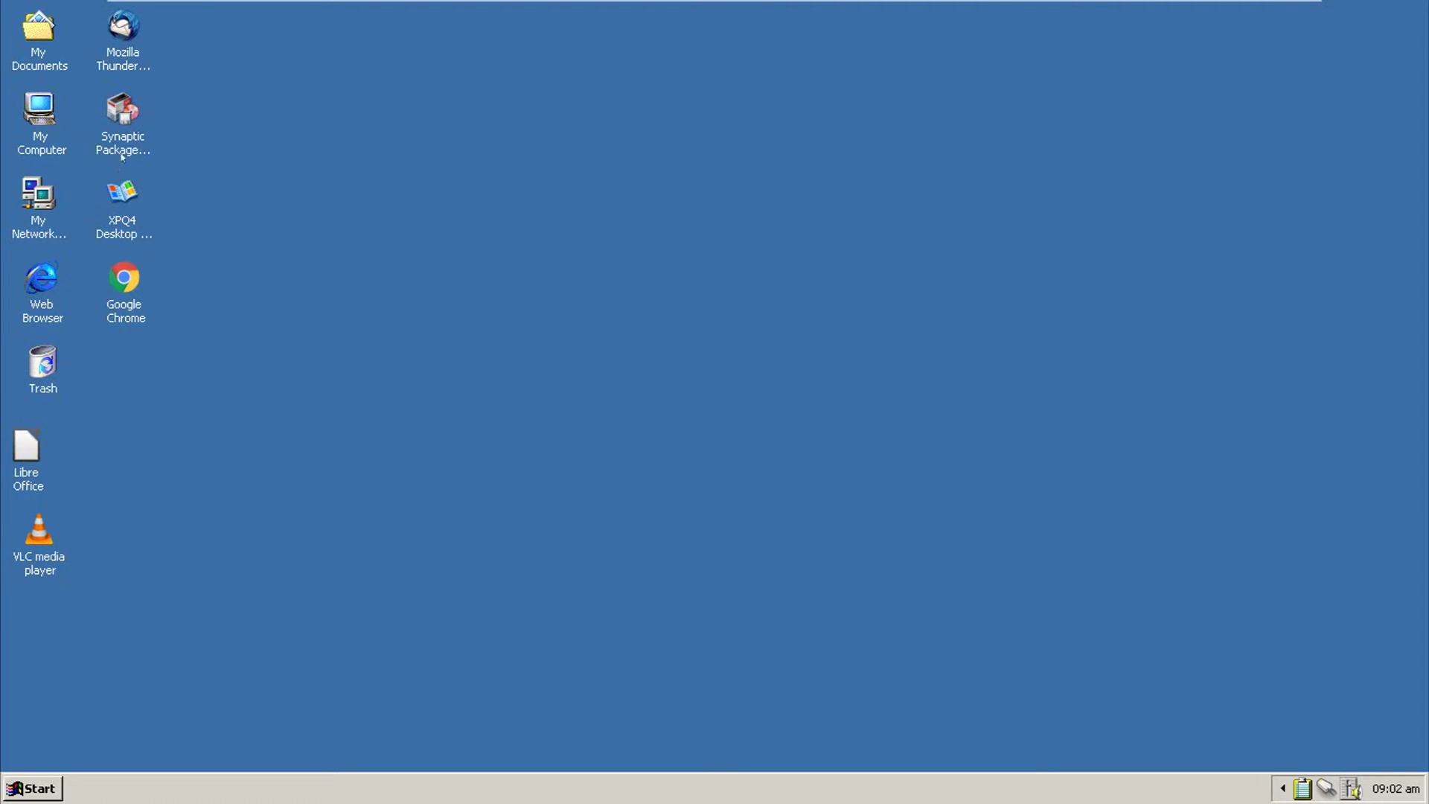
{"action": "left_click", "coordinate": [25, 130]}
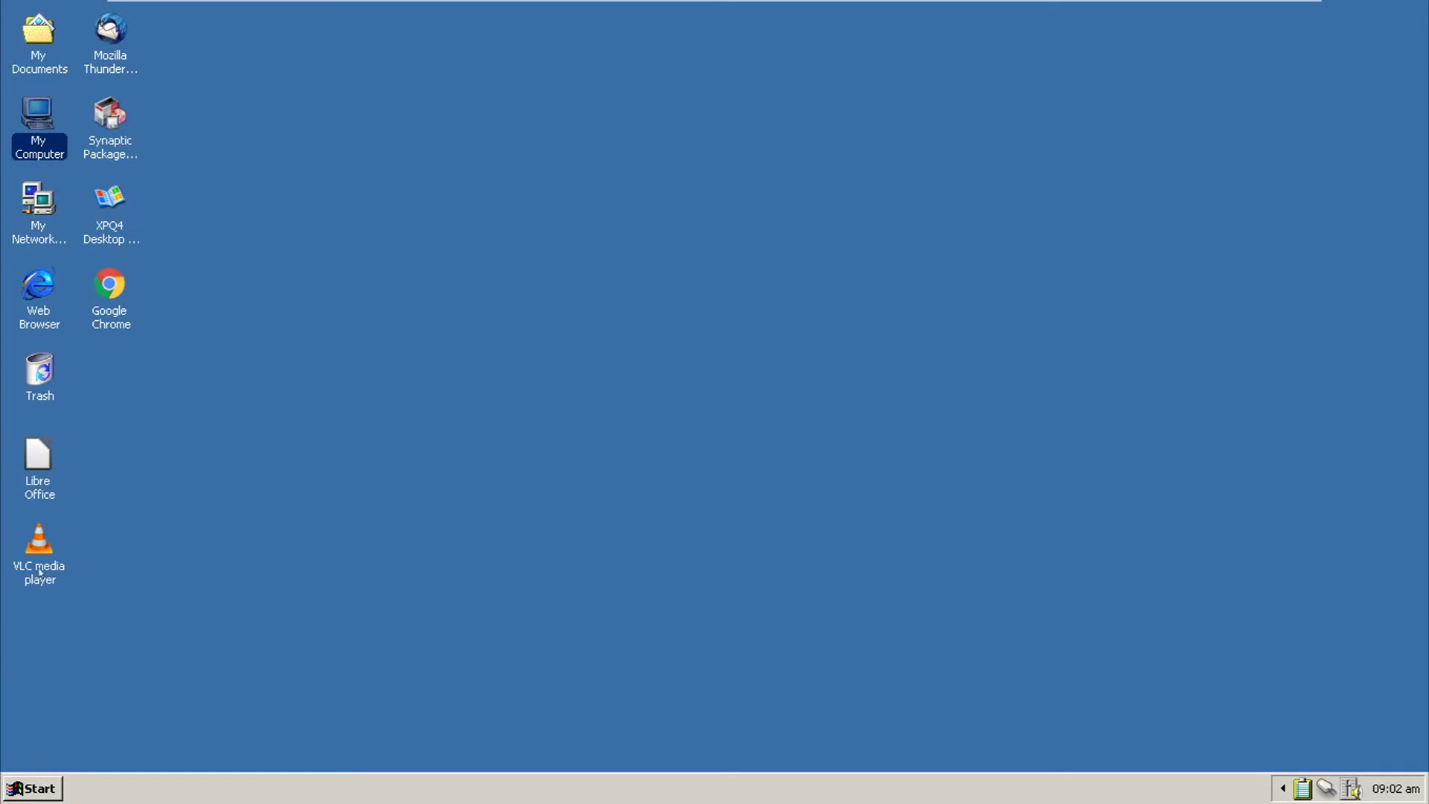
{"action": "left_click", "coordinate": [26, 207]}
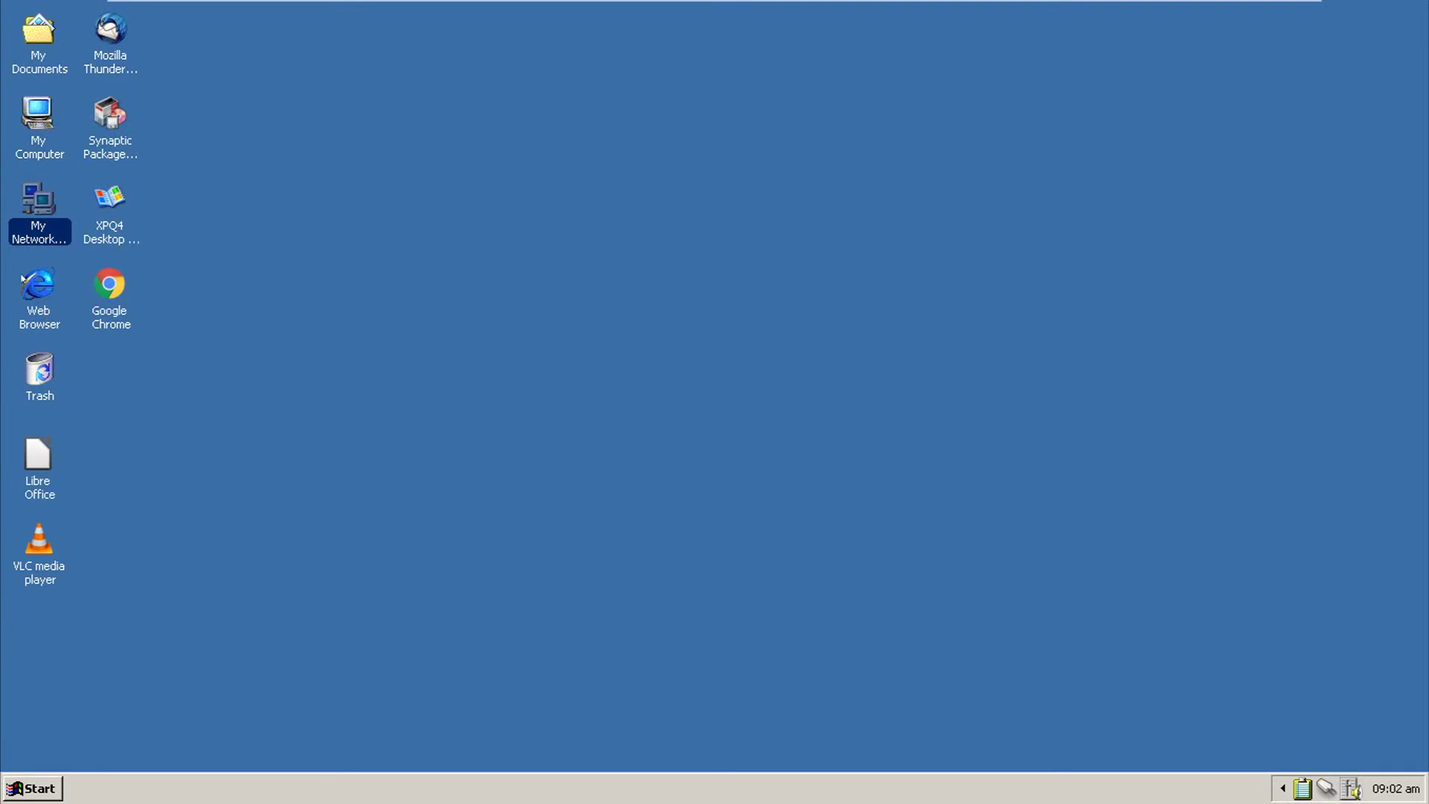
{"action": "double_click", "coordinate": [39, 122]}
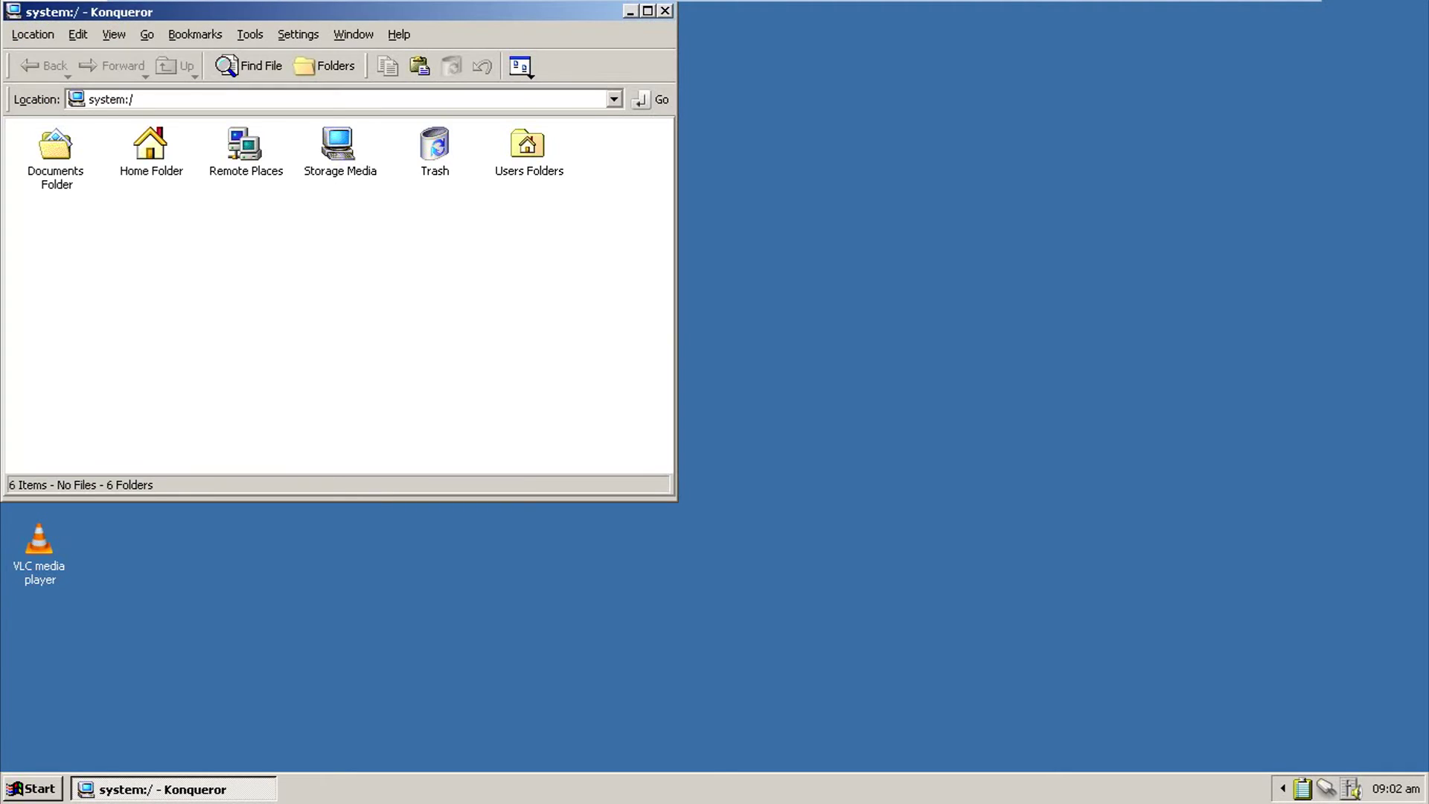
{"action": "double_click", "coordinate": [339, 149]}
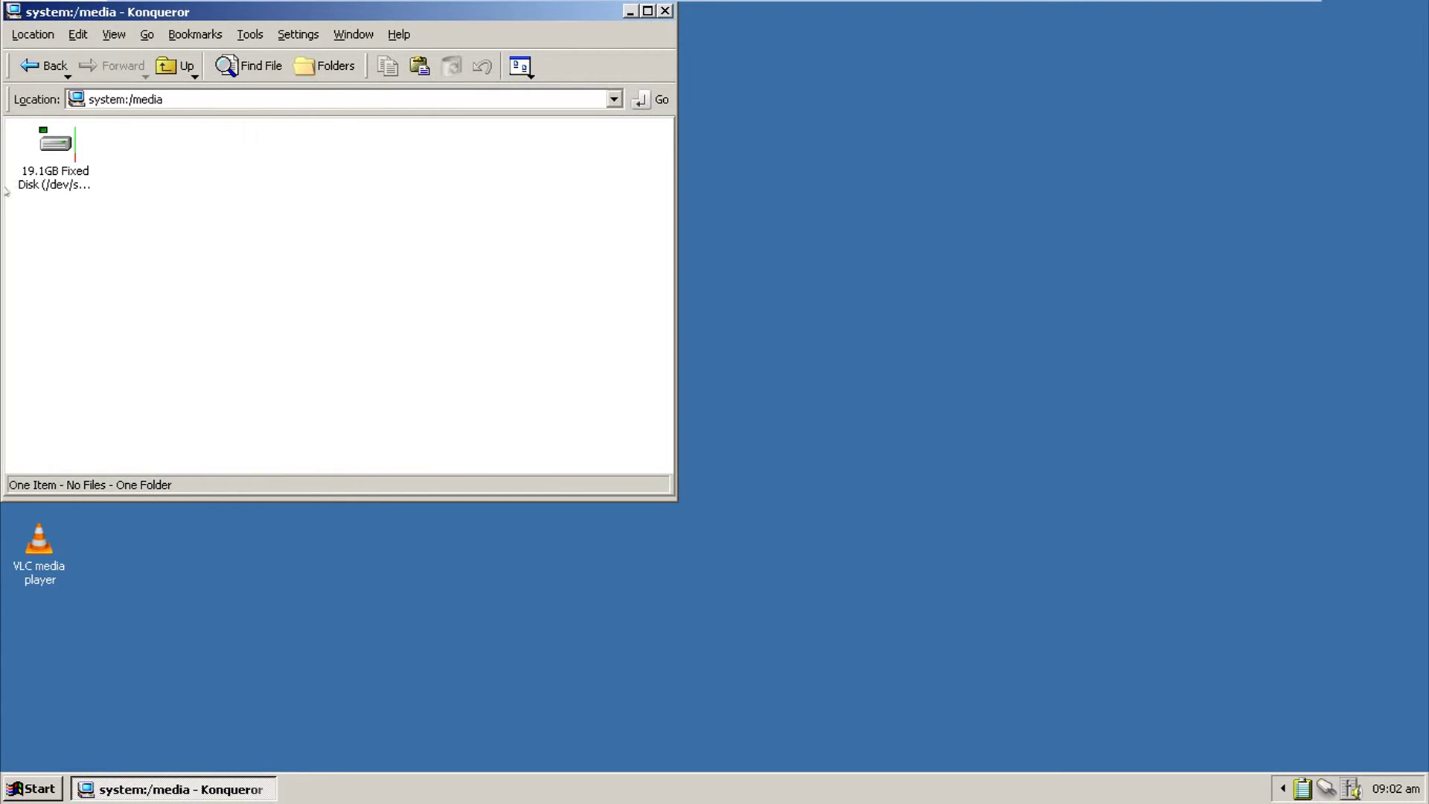
{"action": "left_click", "coordinate": [32, 182]}
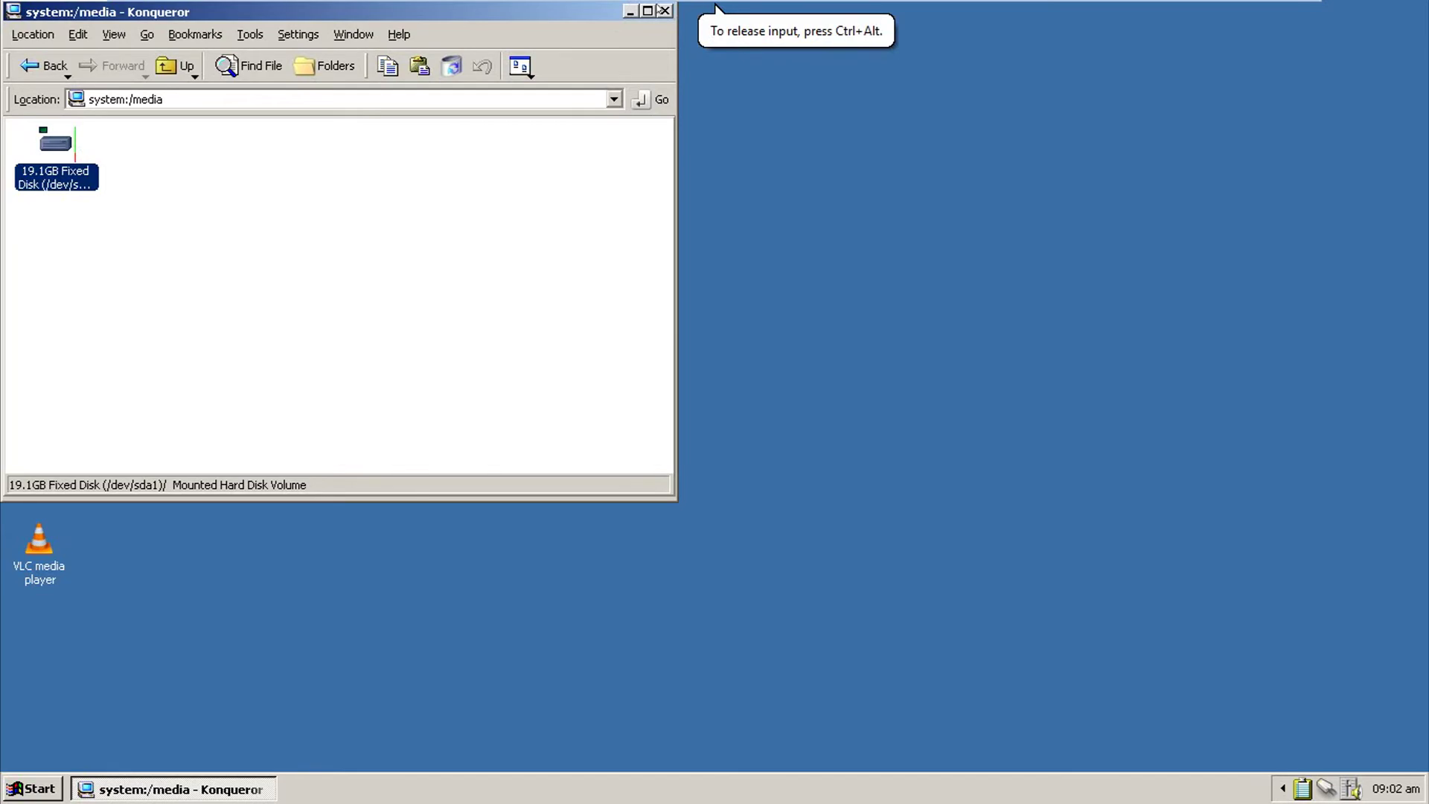
{"action": "left_click", "coordinate": [665, 10]}
Reopen XPQ4 Desktop and apply a Windows 8-style theme from the list.
{"action": "left_click", "coordinate": [106, 233]}
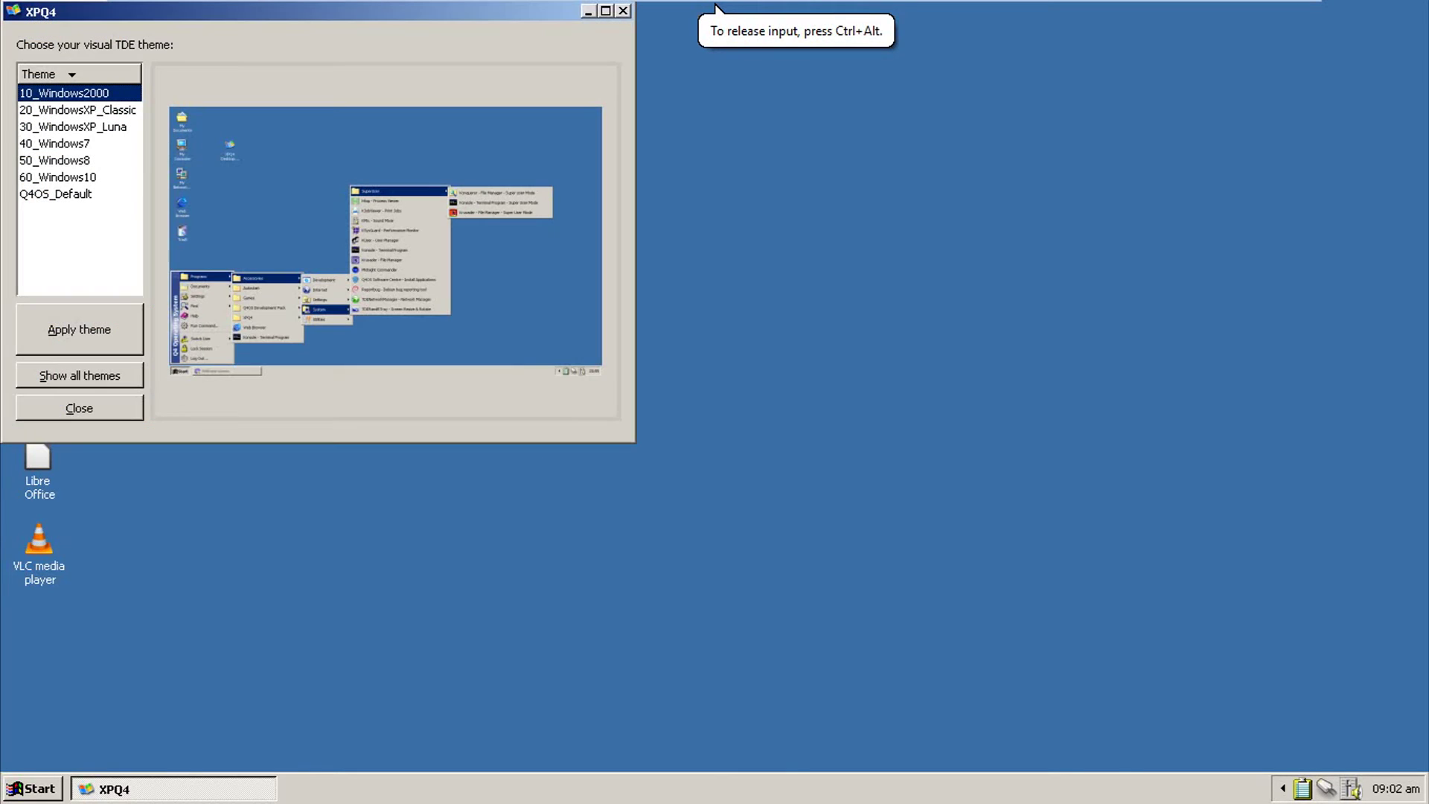
{"action": "left_click", "coordinate": [92, 112]}
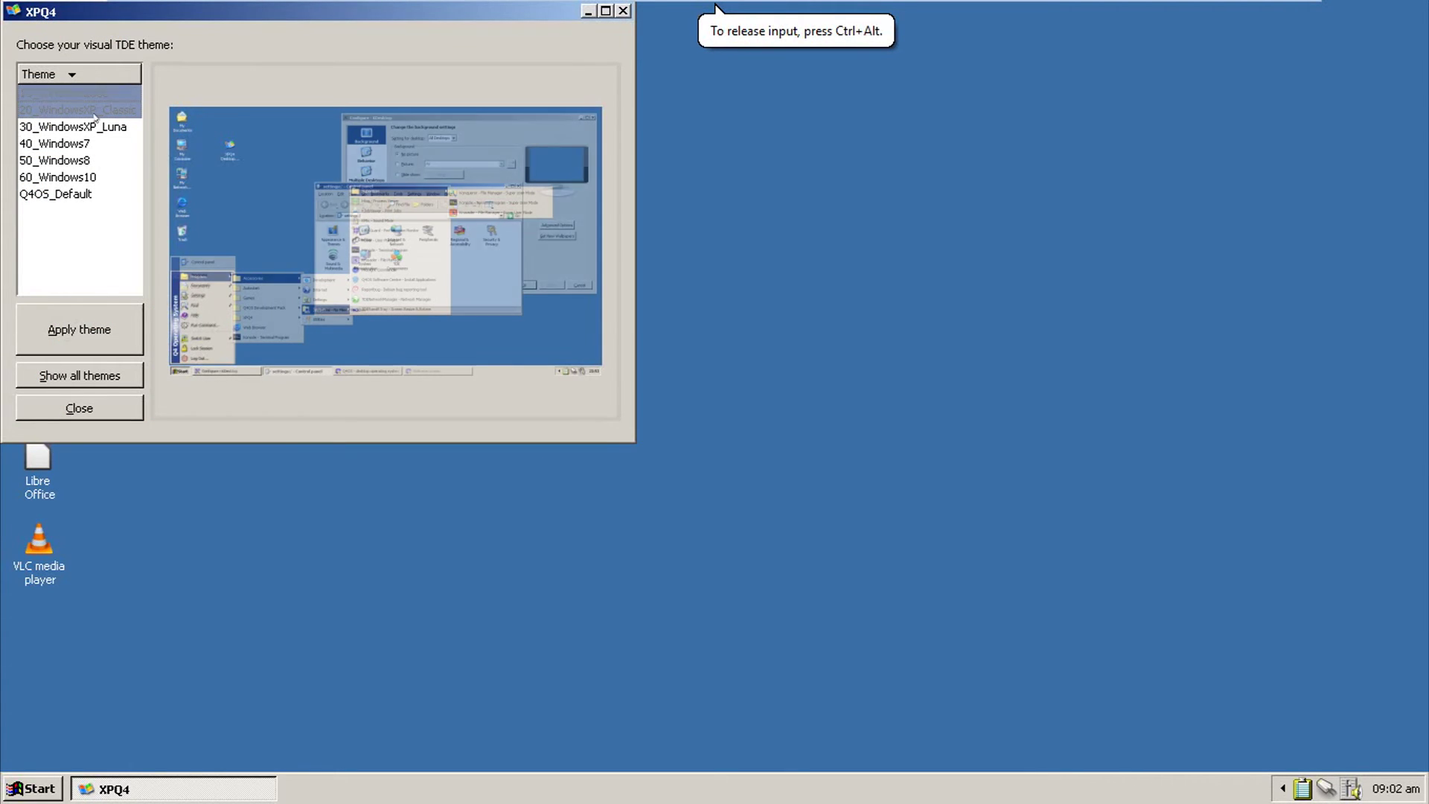
{"action": "left_click", "coordinate": [90, 315]}
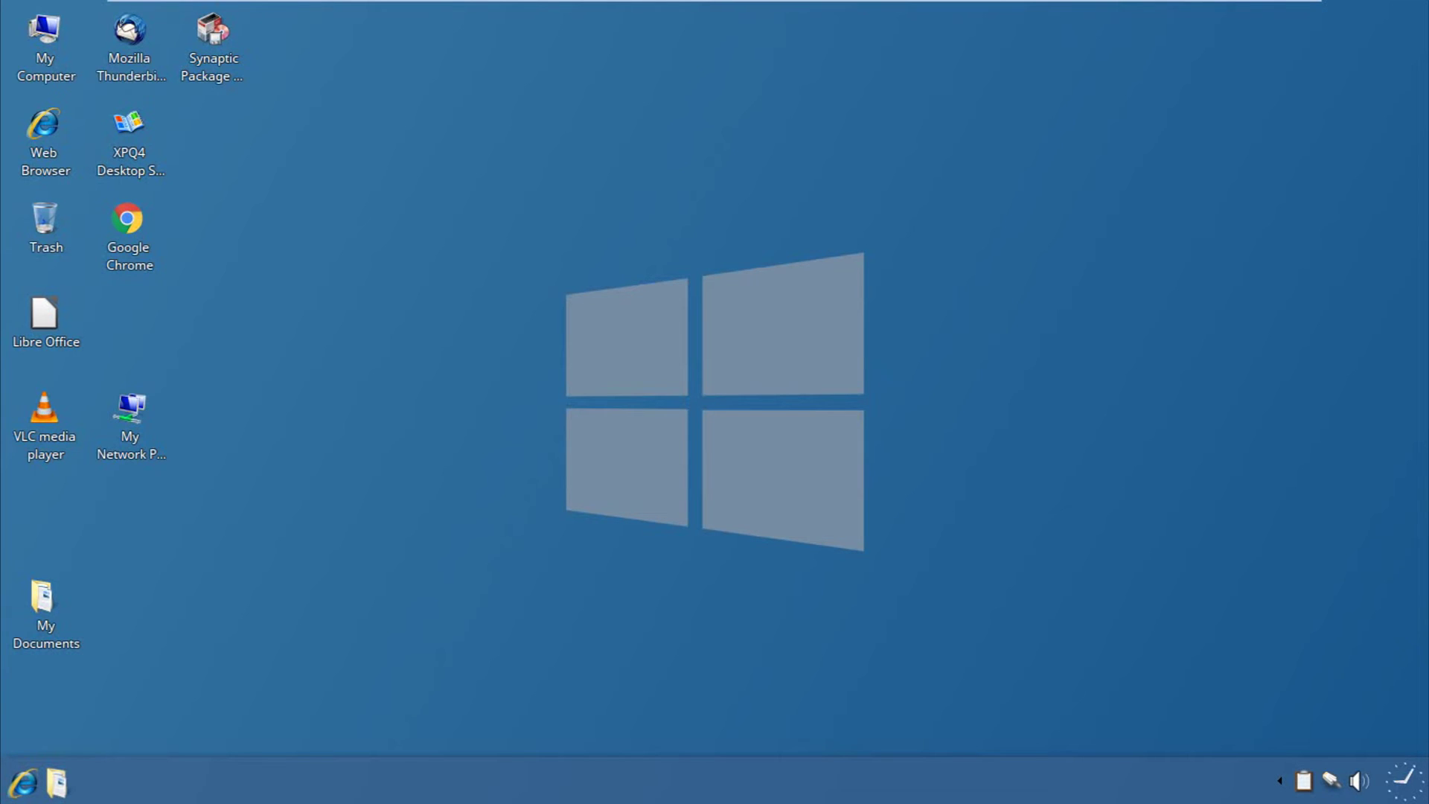
Browse the new launcher's Applications, Programs and Computer sections, ending back on Applications.
{"action": "left_click", "coordinate": [1387, 29]}
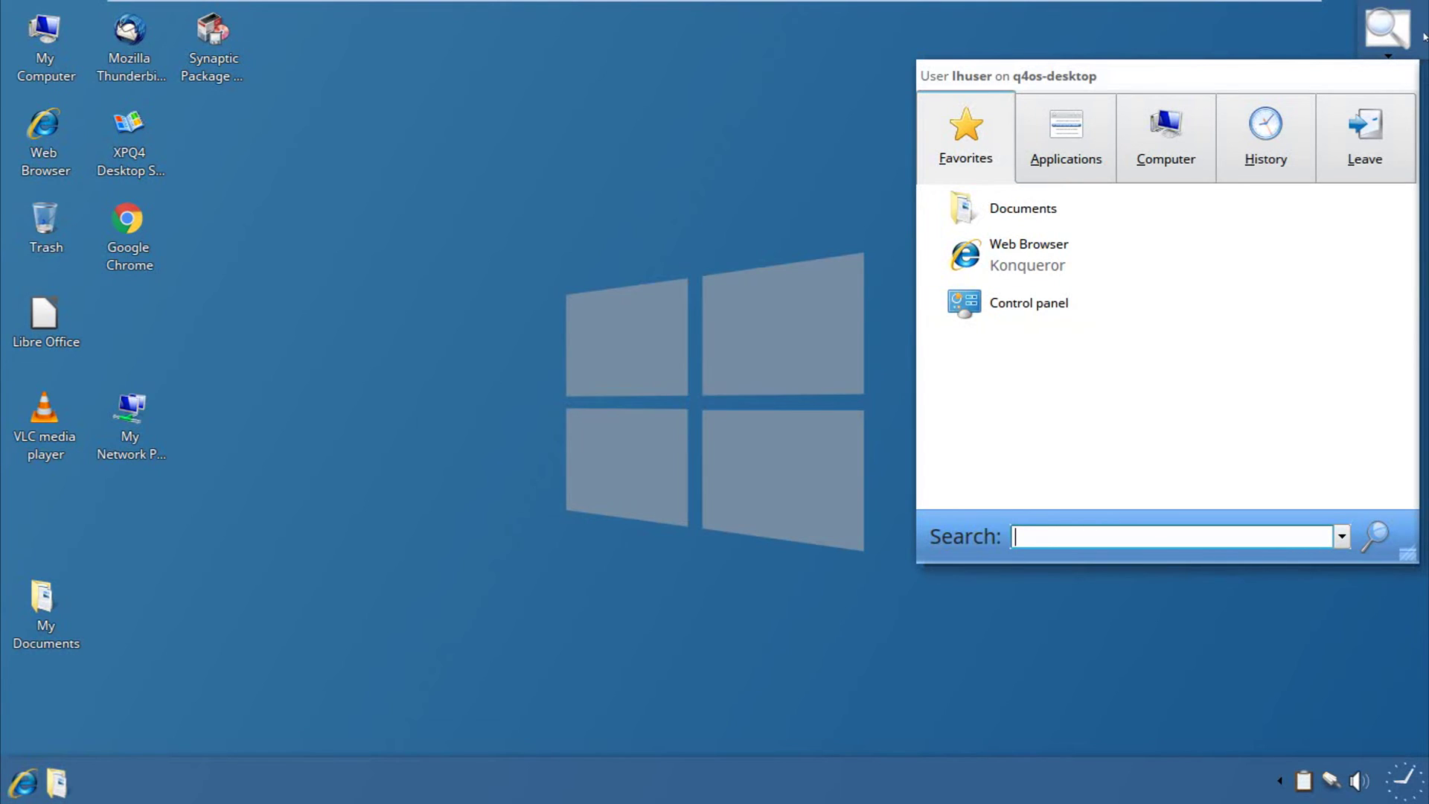
{"action": "left_click", "coordinate": [1064, 153]}
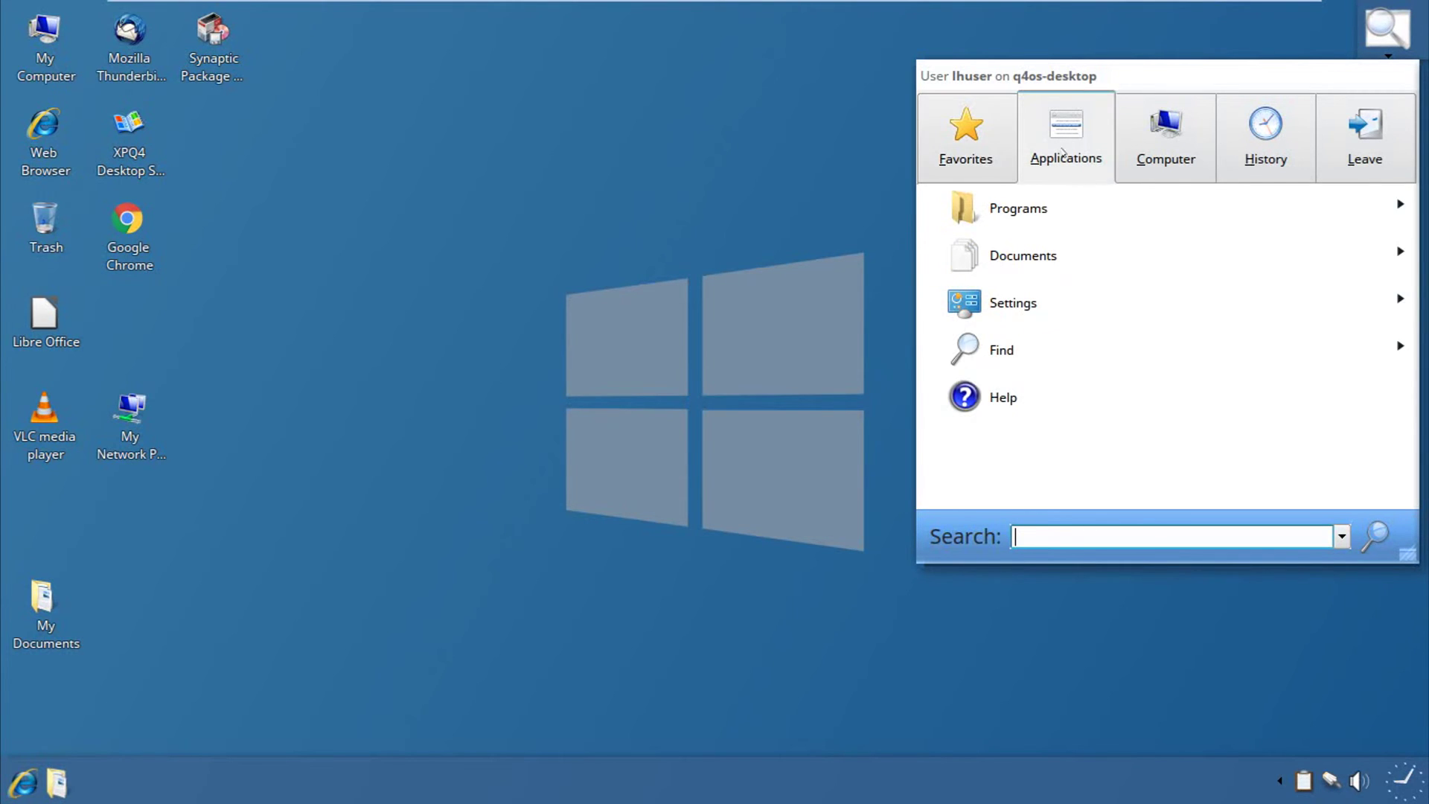
{"action": "left_click", "coordinate": [1048, 207]}
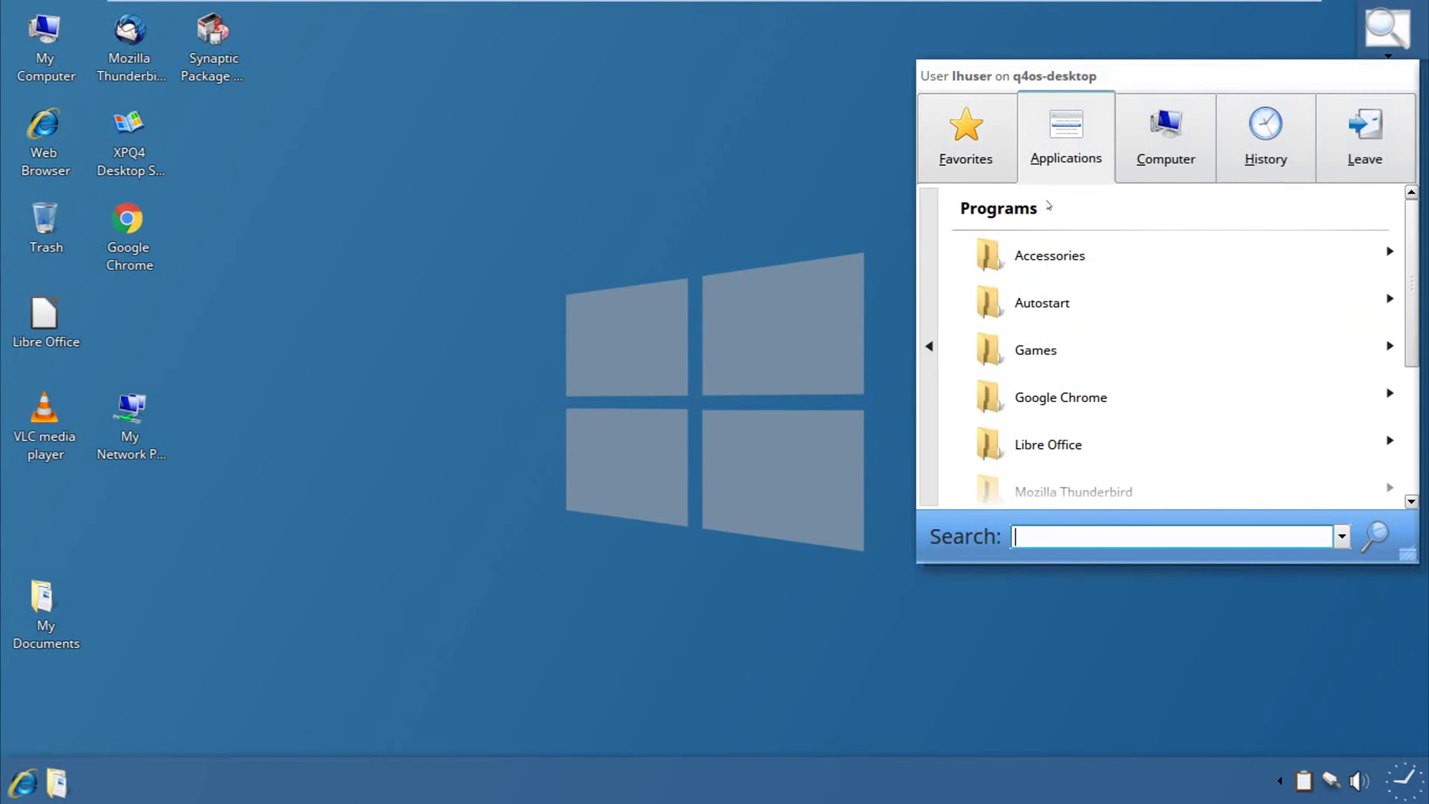
{"action": "left_click", "coordinate": [1162, 125]}
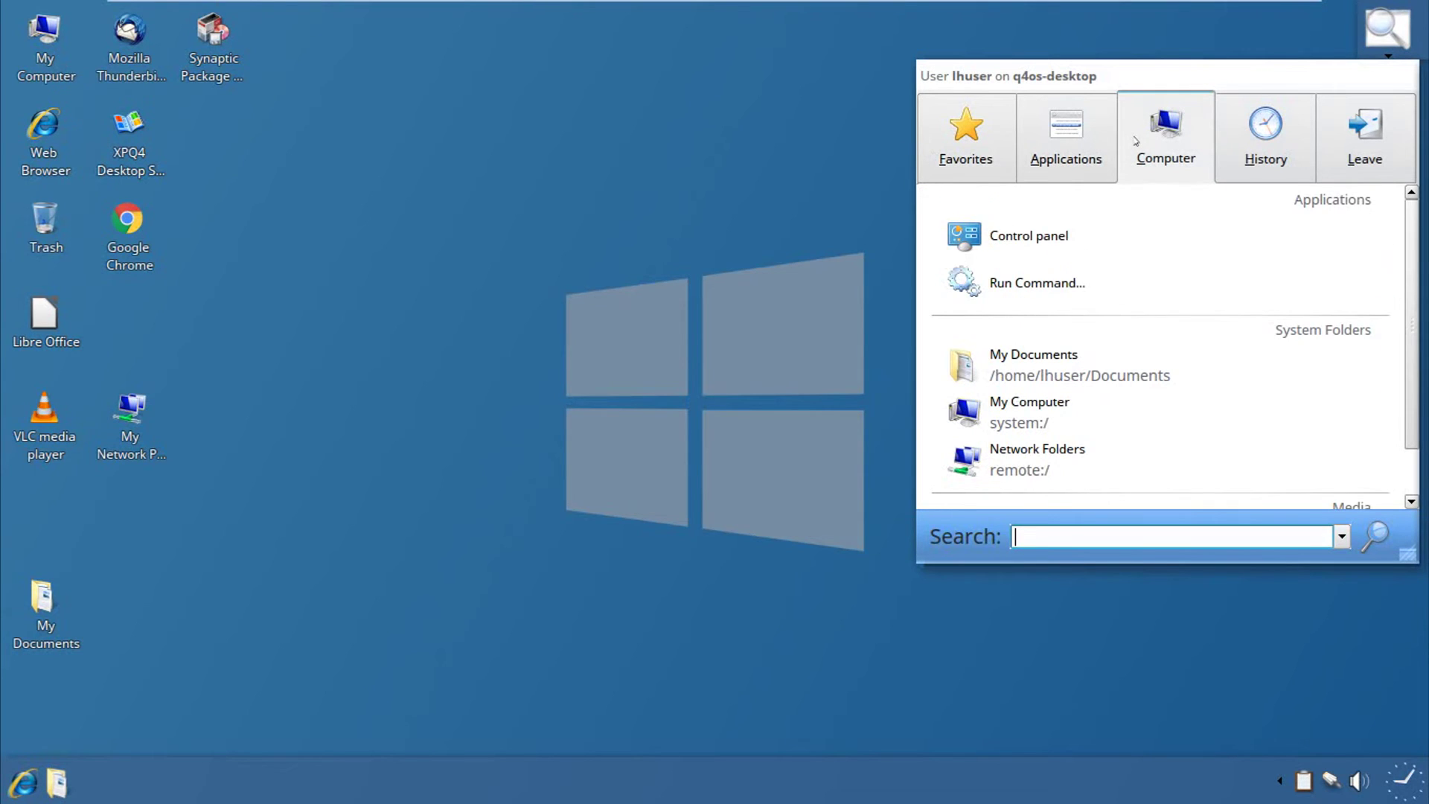
{"action": "scroll", "coordinate": [1187, 309], "scroll_direction": "down", "scroll_amount": 1}
{"action": "scroll", "coordinate": [1187, 309], "scroll_direction": "up", "scroll_amount": 1}
{"action": "left_click", "coordinate": [1067, 134]}
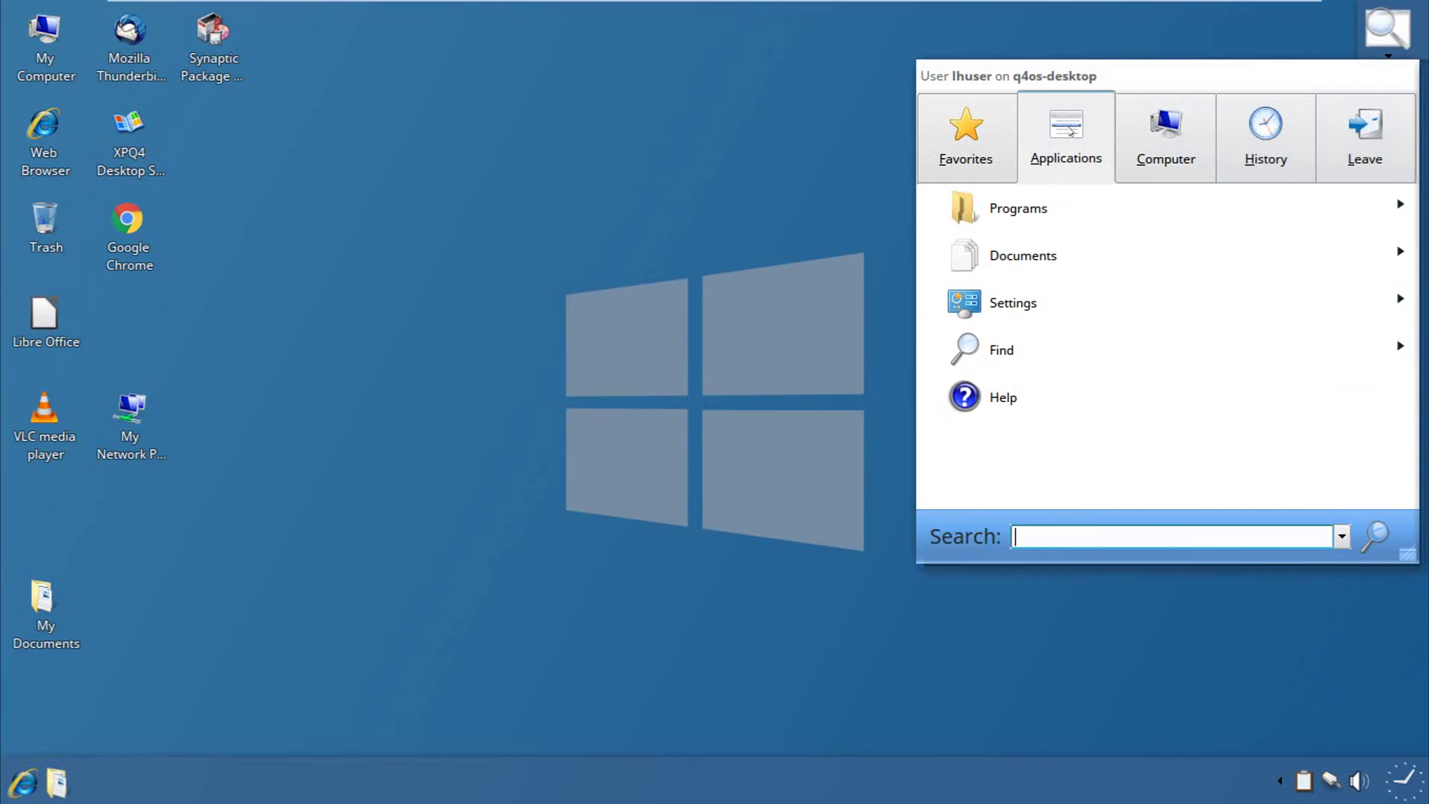